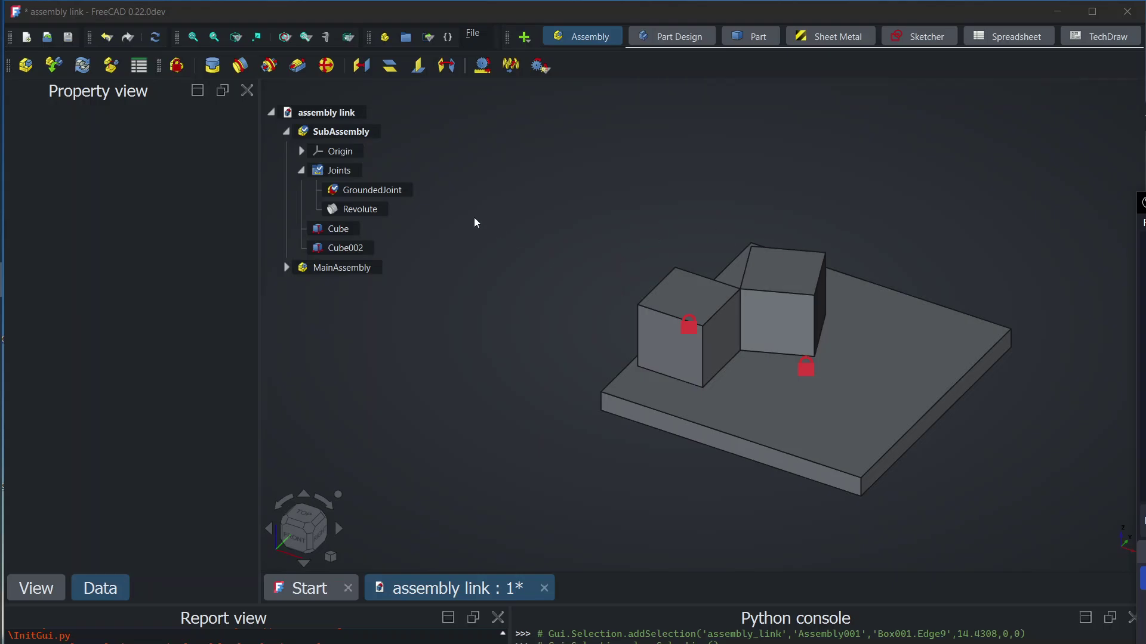
- Hide MainAssembly and rotate SubAssembly's free cube about its revolute joint
left_click(345, 132)
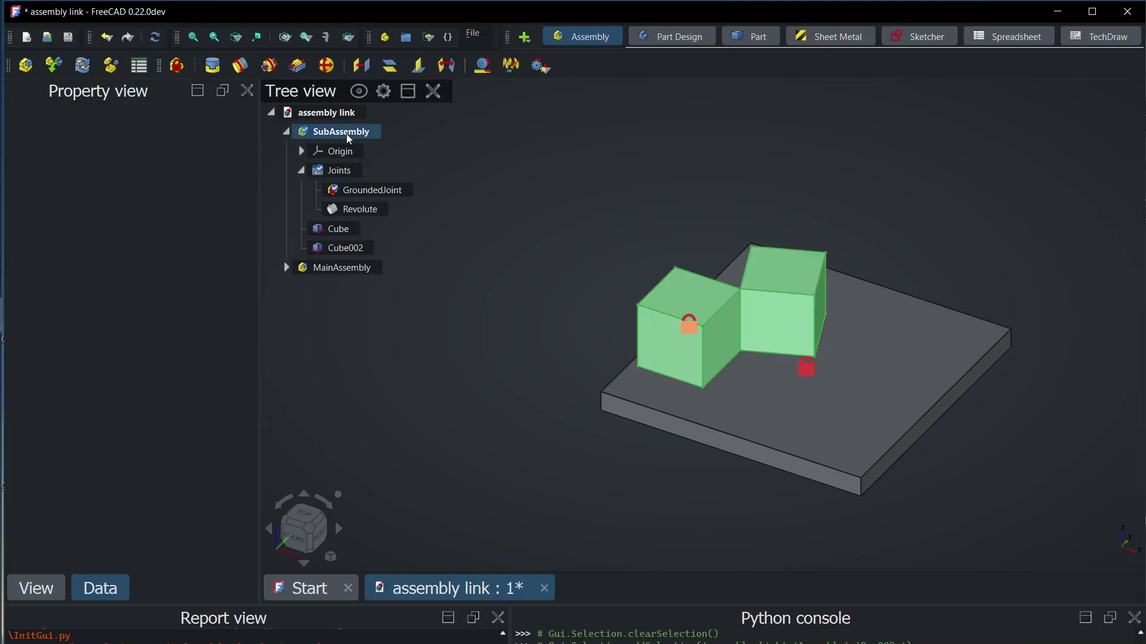
left_click(370, 267)
key("space")
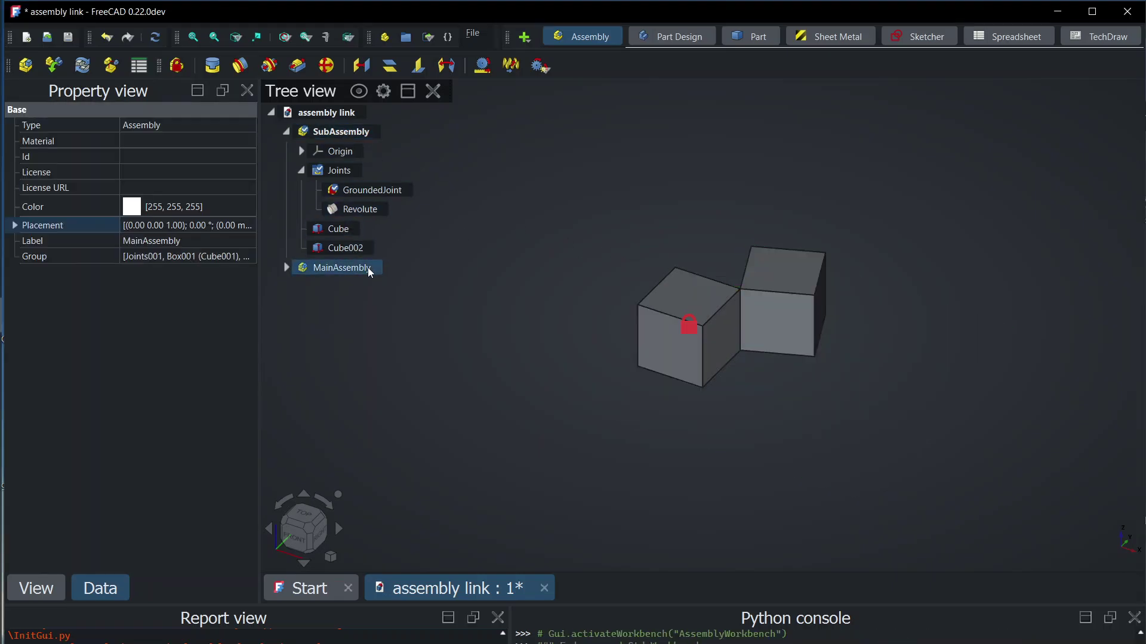
left_click(722, 230)
left_click(346, 132)
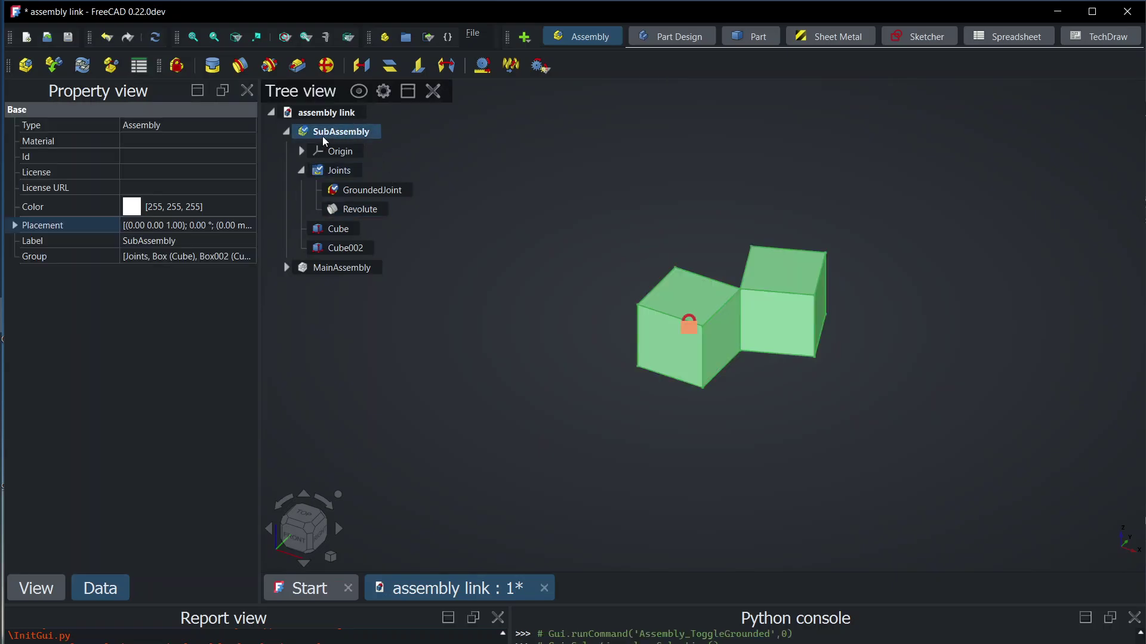
double_click(371, 203)
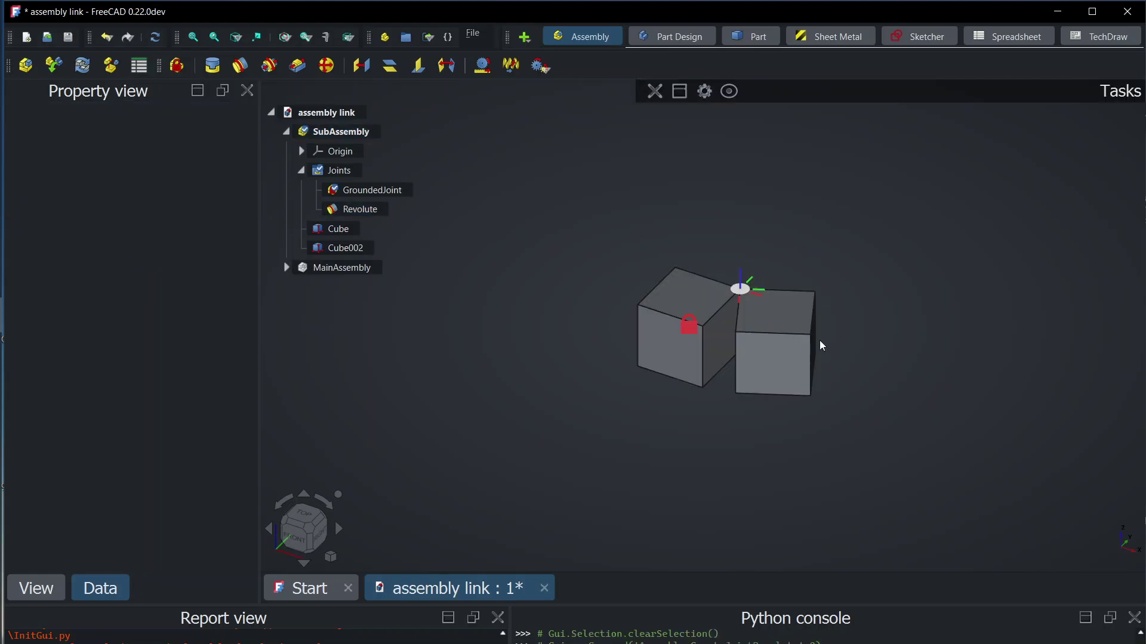
- Hide SubAssembly, show MainAssembly with its grounded plate, and expand MainAssembly's contents in the tree
left_click(338, 134)
key("space")
left_click(352, 268)
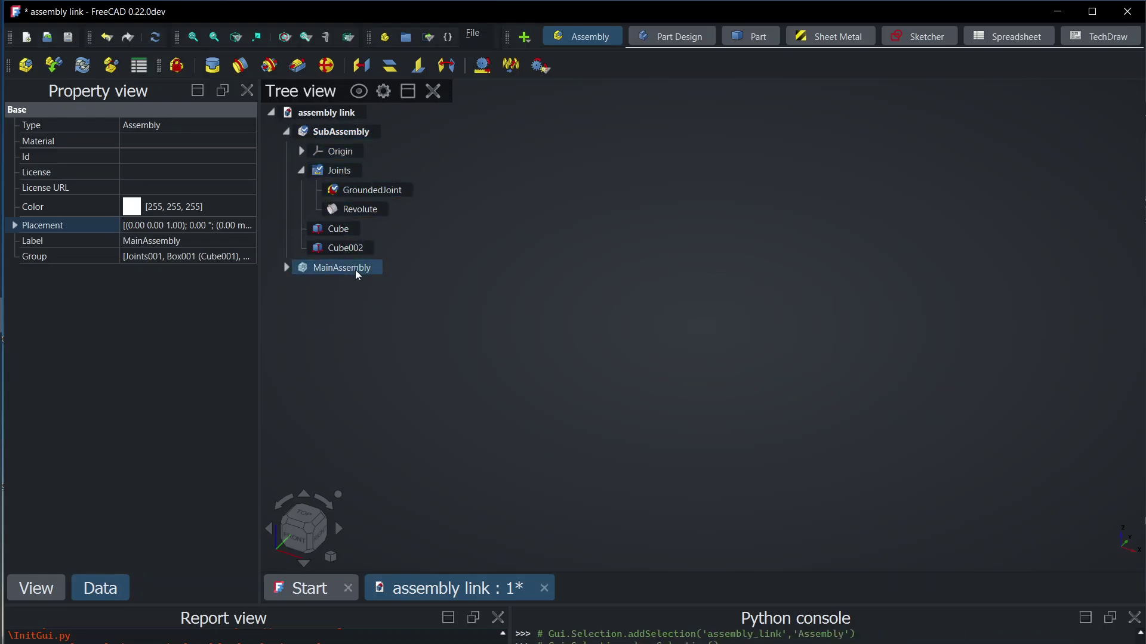
key("space")
double_click(955, 341)
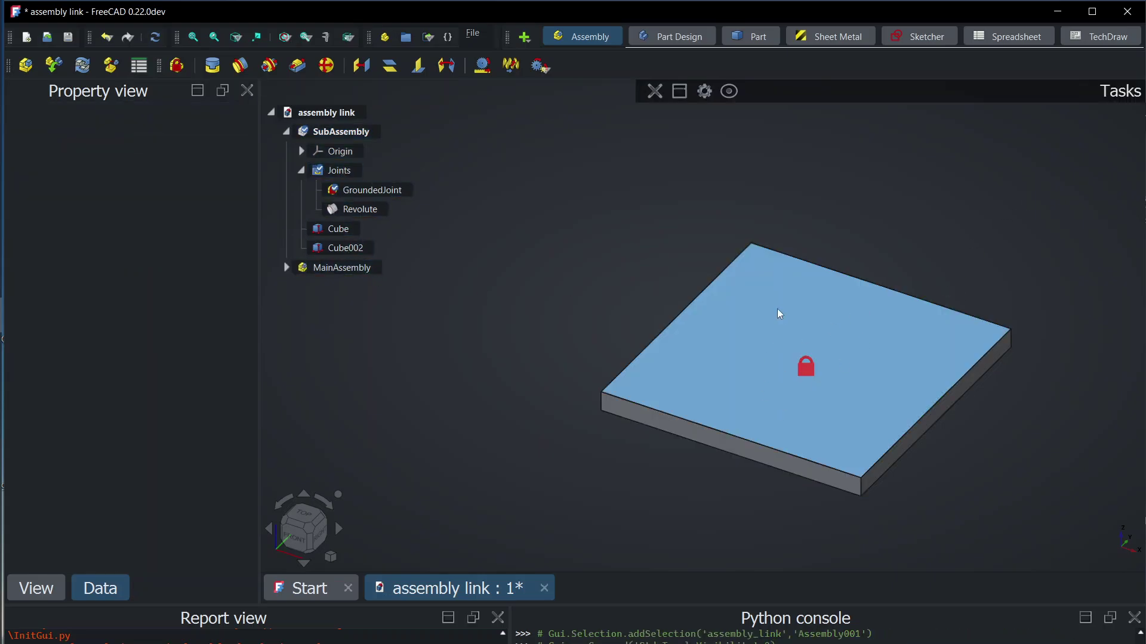
left_click(287, 267)
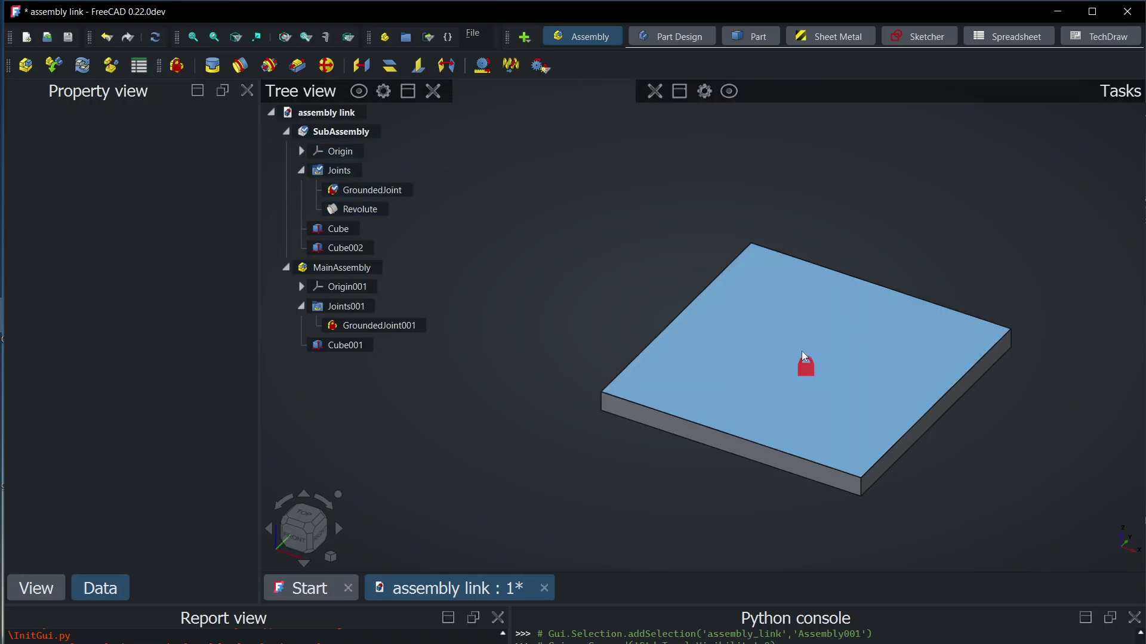
- Create a link to SubAssembly, then make a second link from that first link
left_click(331, 132)
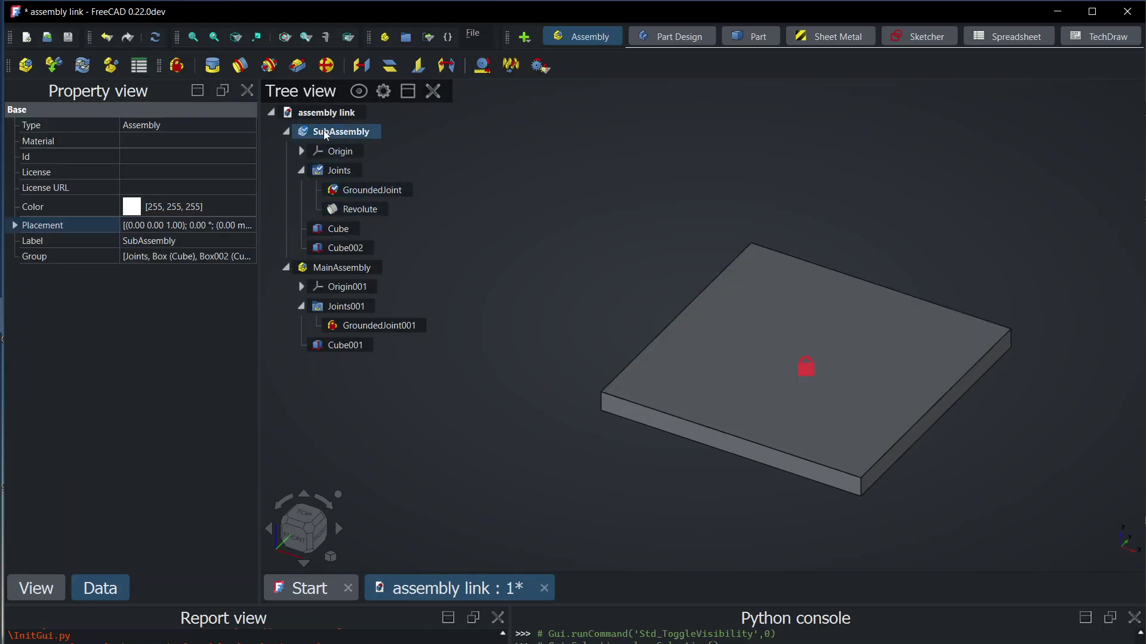
left_click(287, 132)
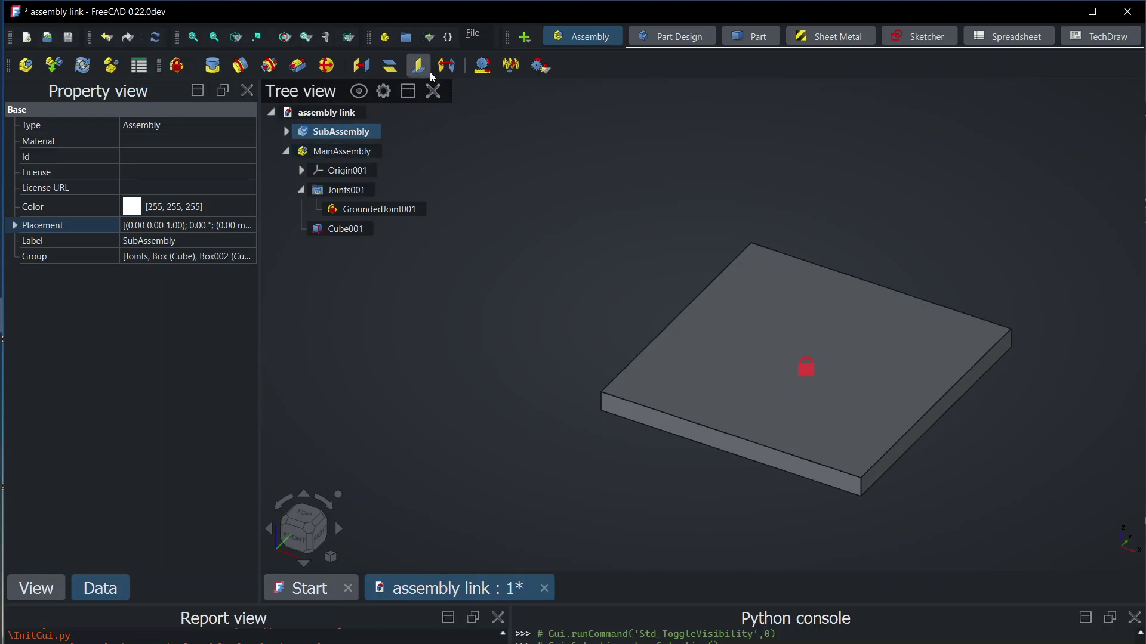
left_click(429, 37)
left_click(442, 56)
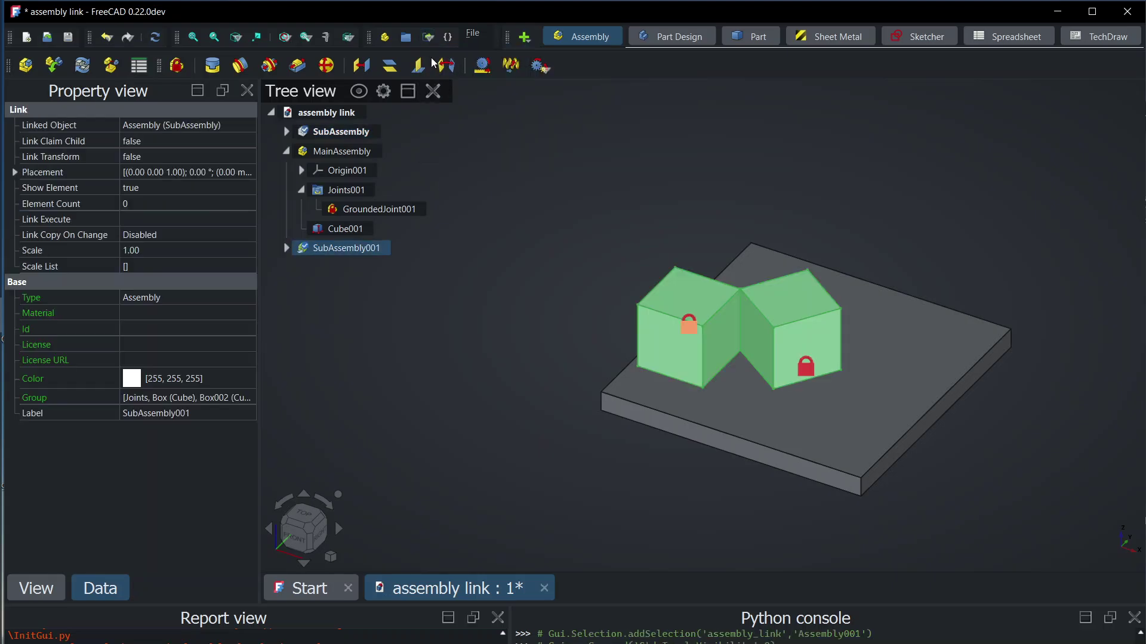
left_click(427, 38)
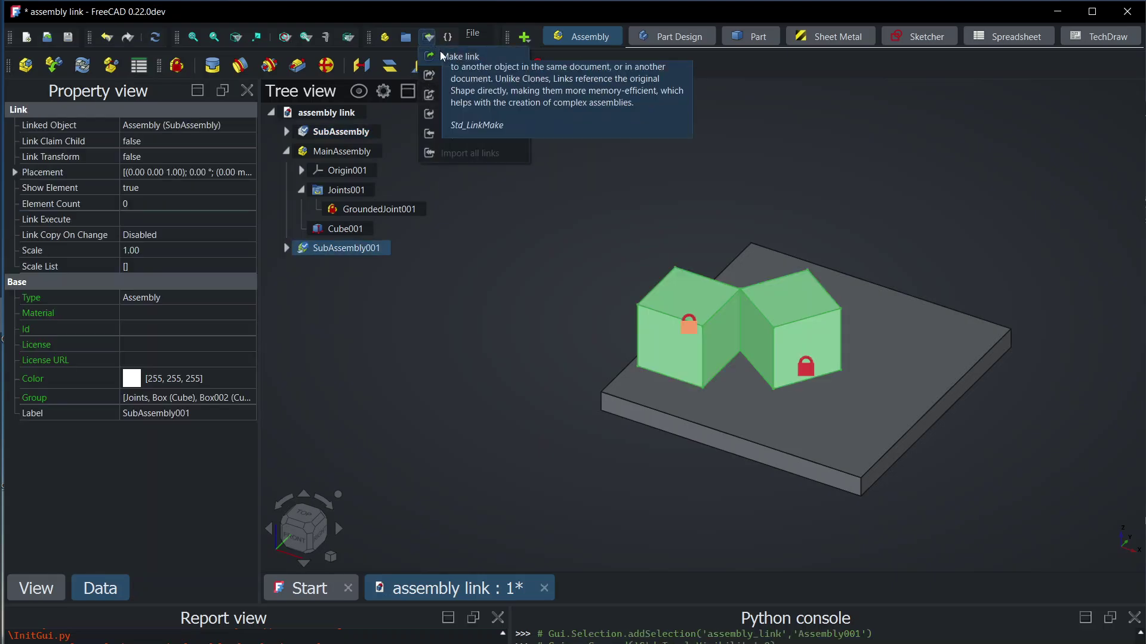
left_click(441, 53)
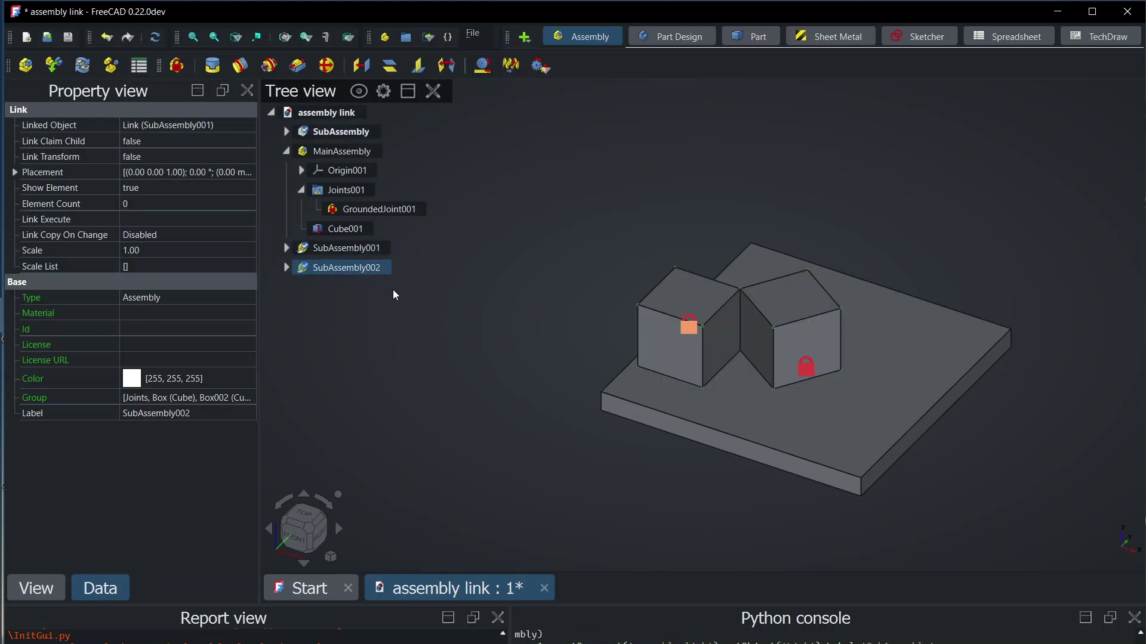
- Activate MainAssembly and move the SubAssembly001 and SubAssembly002 links into it
left_click(344, 249, "ctrl")
double_click(353, 152)
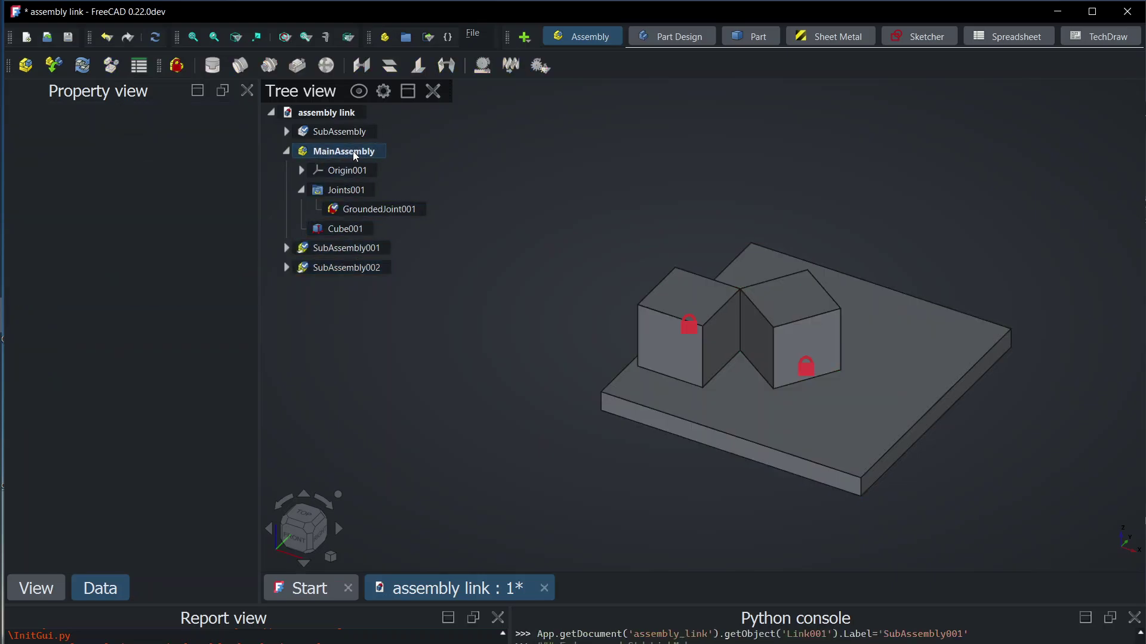
left_click(368, 250)
left_click(368, 266, "ctrl")
left_click_drag(363, 251, 363, 150)
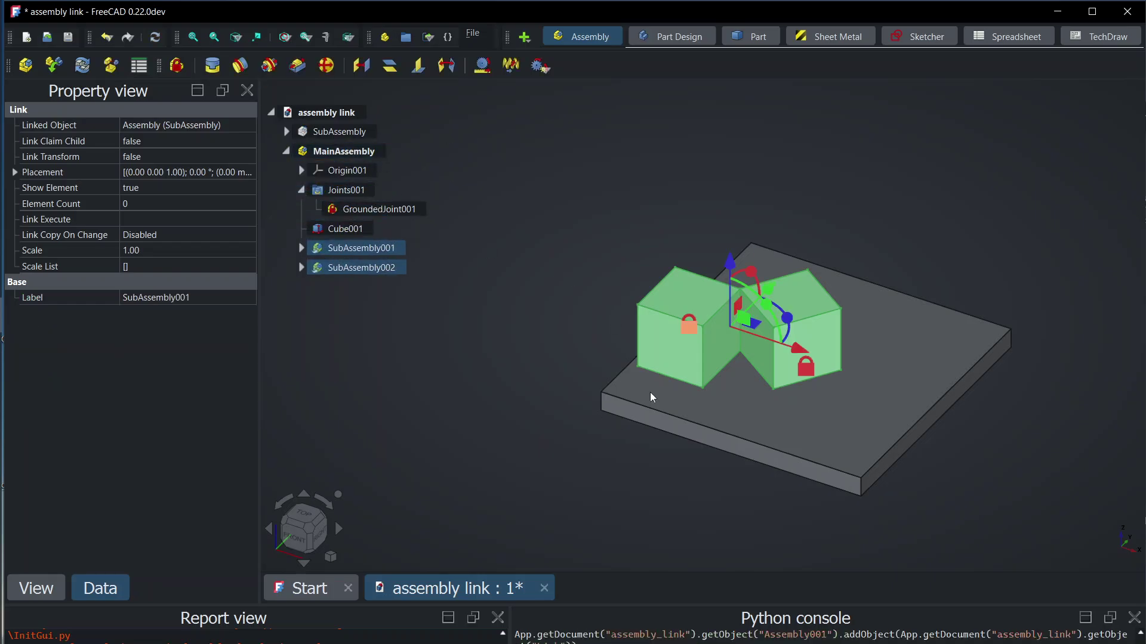
- Separate the two overlapping links, moving SubAssembly001 behind the plate and SubAssembly002 beside the plate's front-left corner
key("i")
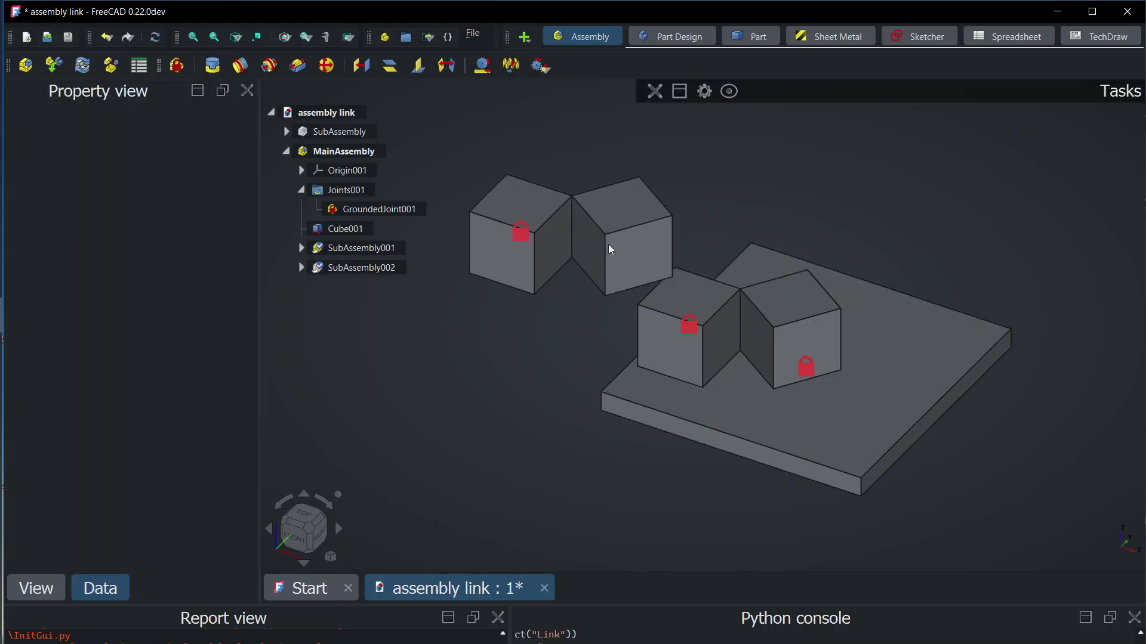
left_click(1001, 258)
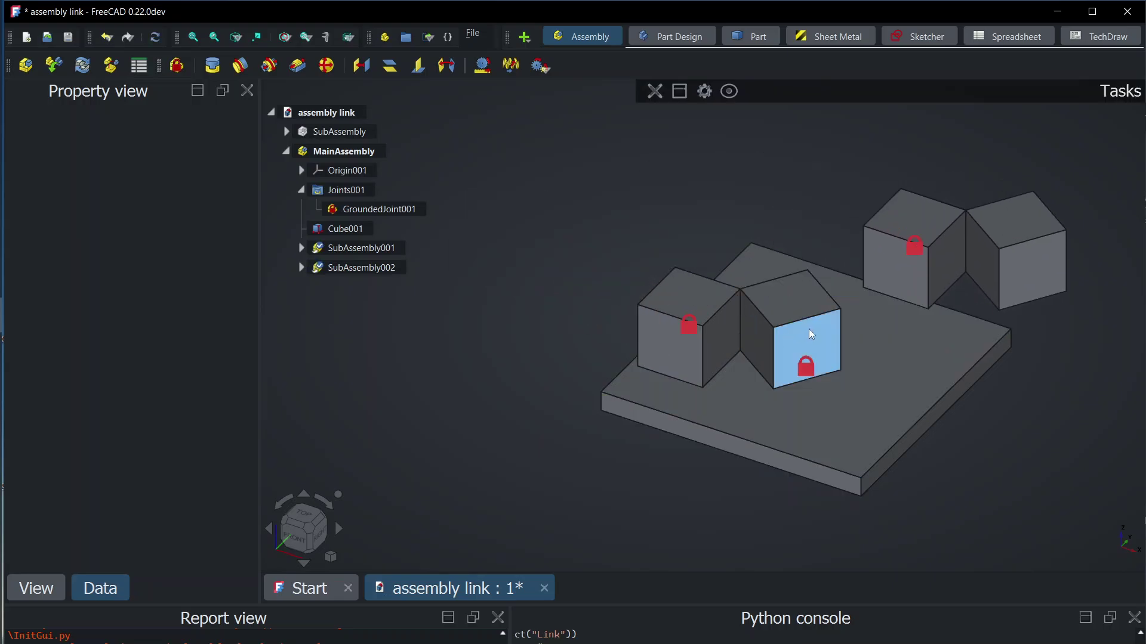
left_click(616, 356)
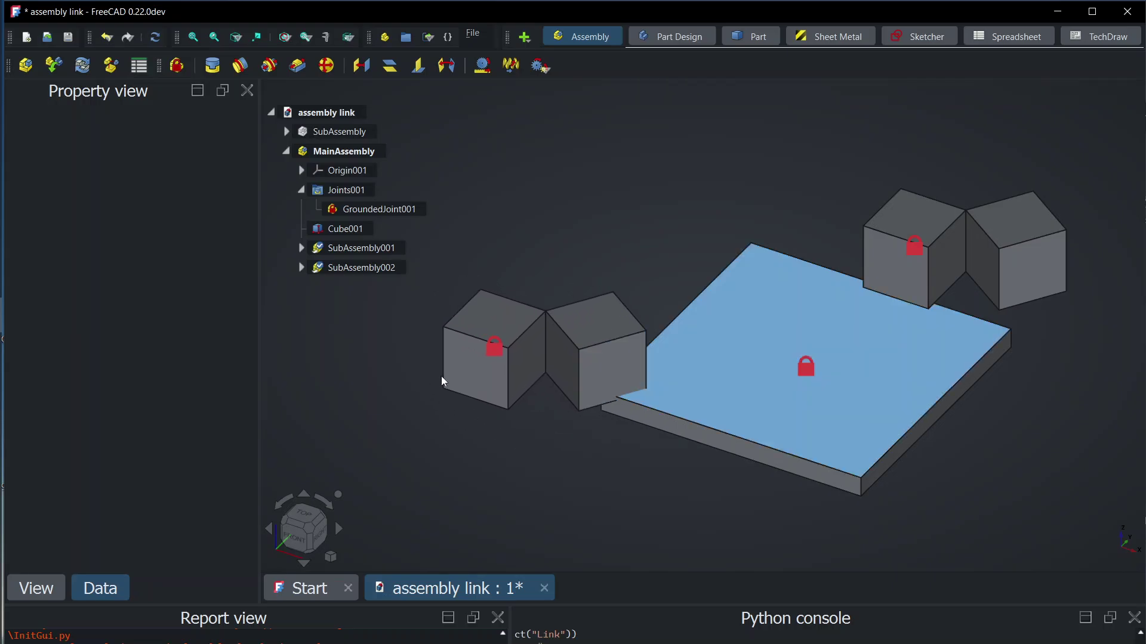
left_click_drag(594, 376, 650, 316)
left_click(650, 316)
left_click(579, 298)
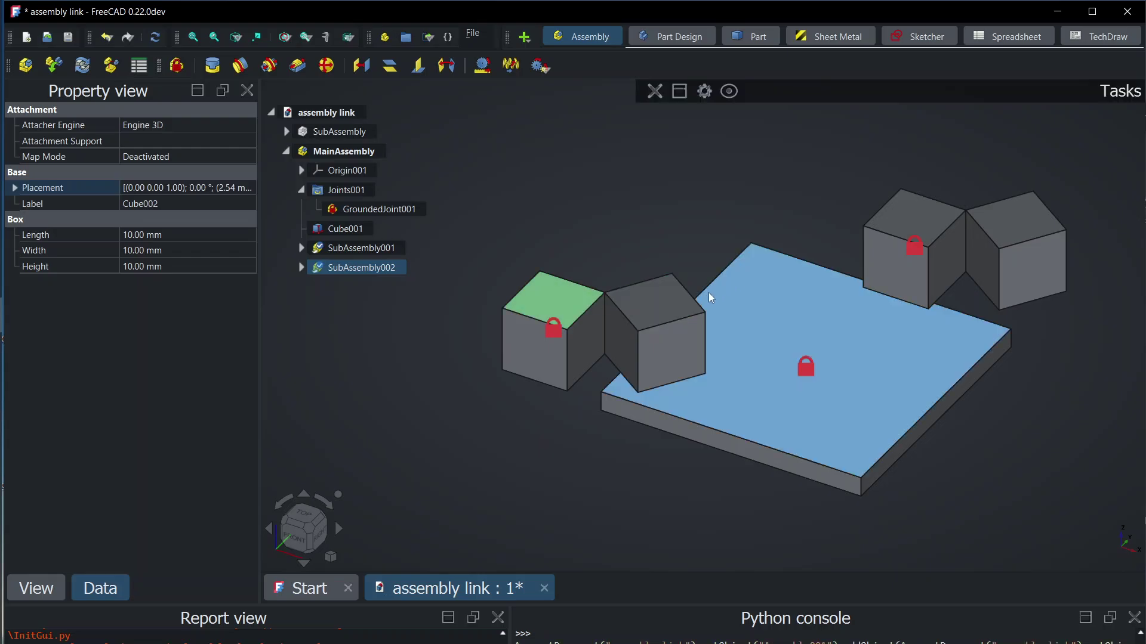
left_click(643, 320)
left_click_drag(690, 311, 663, 247)
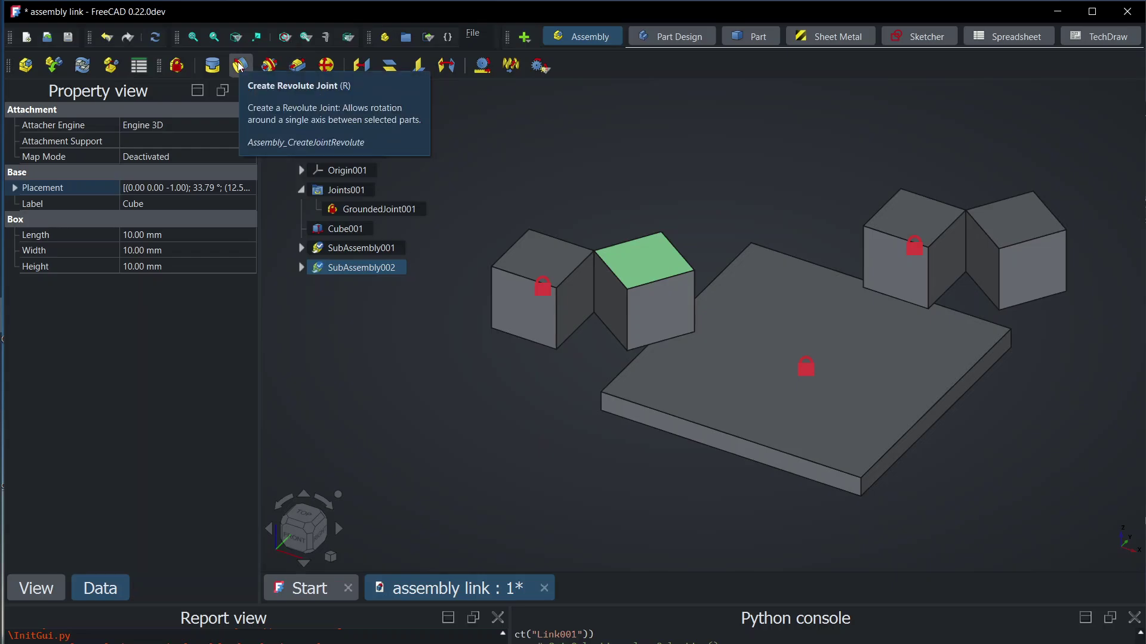
- Create a slider joint between the vertical outer edge of SubAssembly002's Cube002 and the plate's front-left corner edge
left_click(297, 65)
left_click(492, 309)
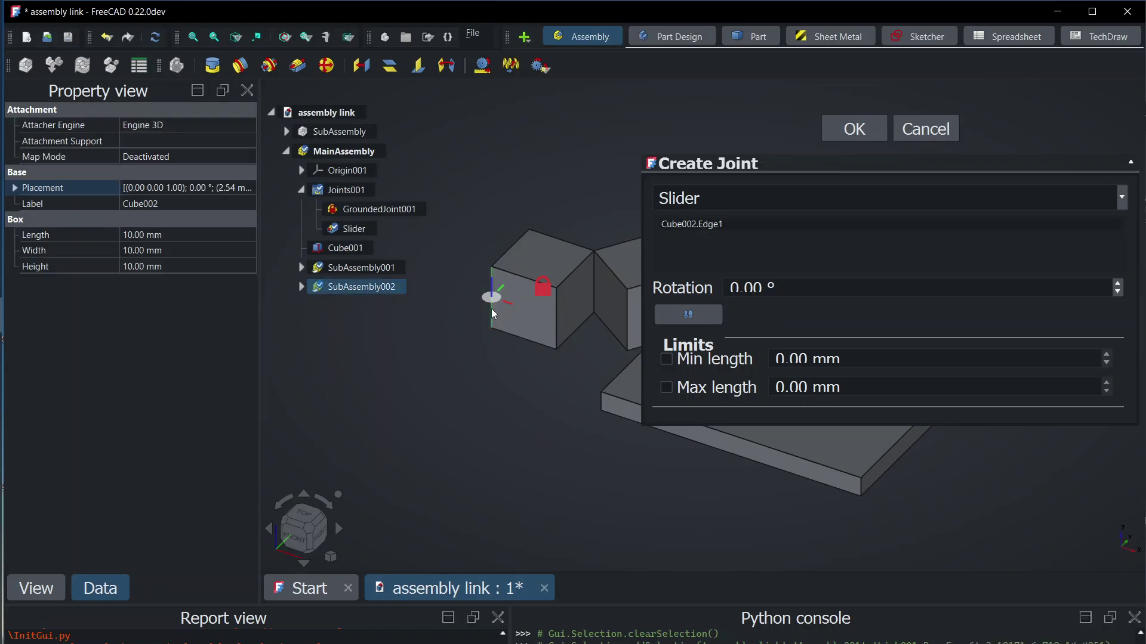
left_click(600, 406)
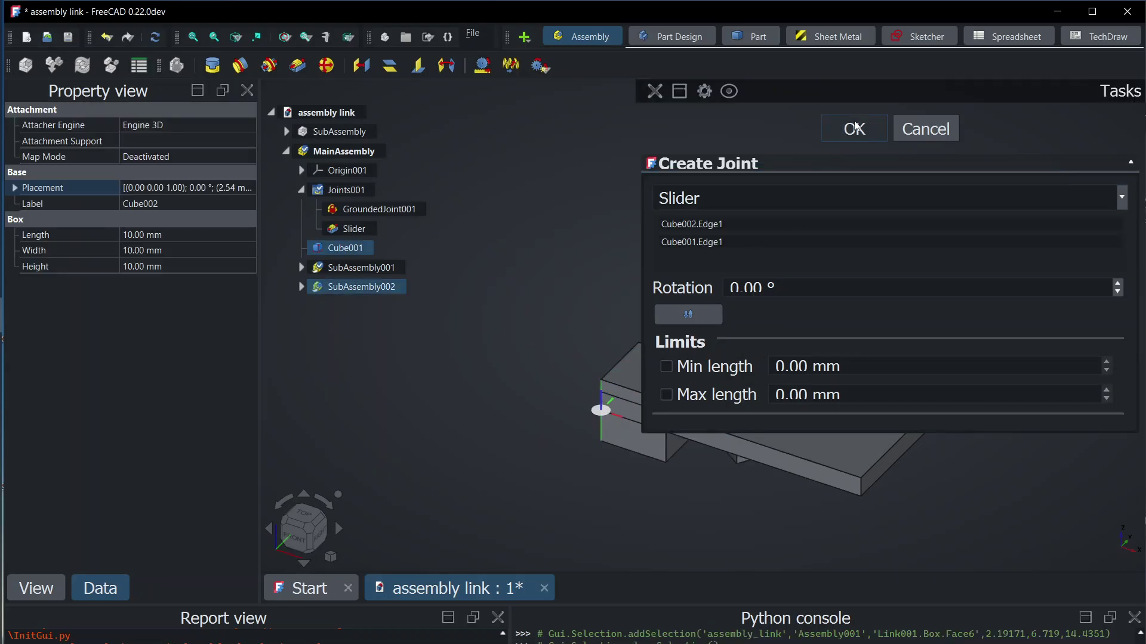
left_click(853, 128)
- Slide SubAssembly002 up along its slider joint and expand its contents in the tree
left_click_drag(680, 382, 617, 331)
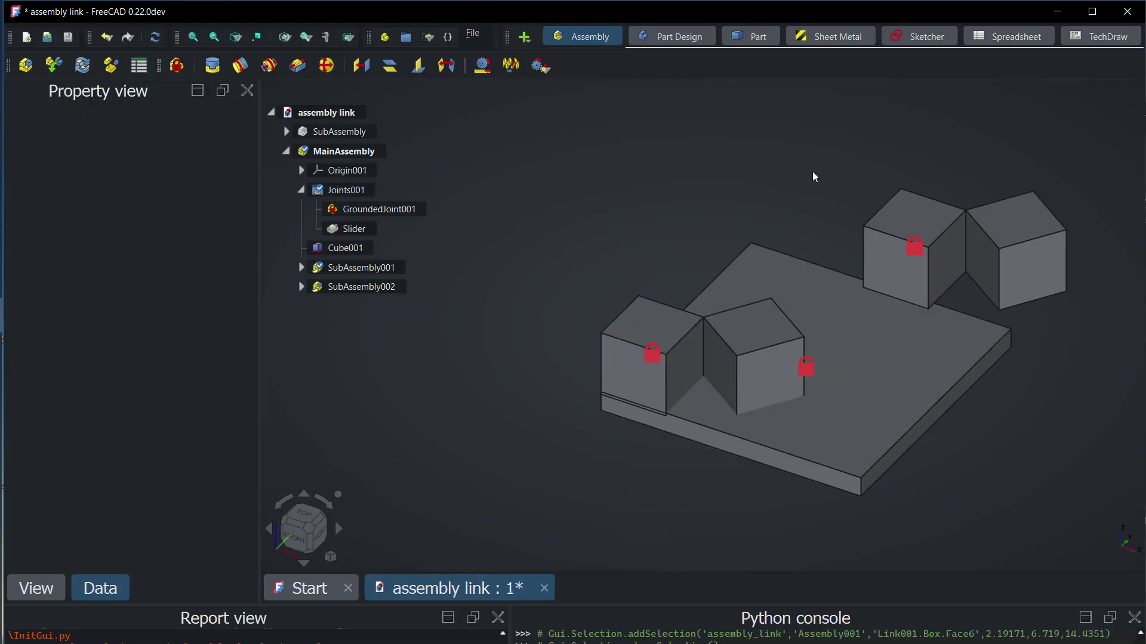
left_click_drag(760, 281, 719, 312)
left_click(339, 287)
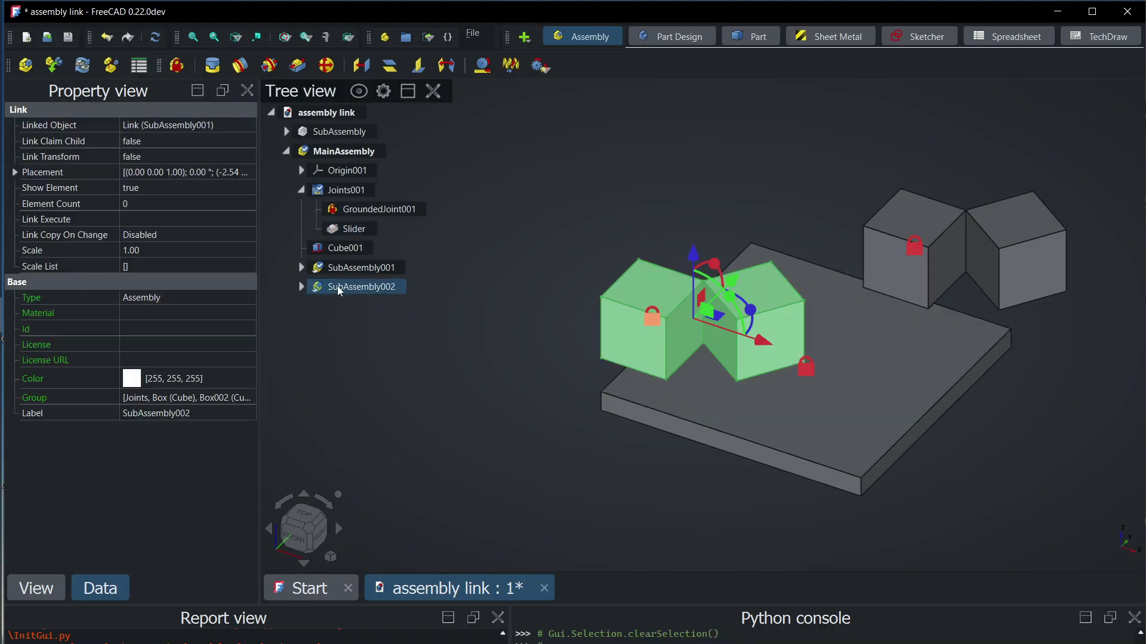
left_click(302, 287)
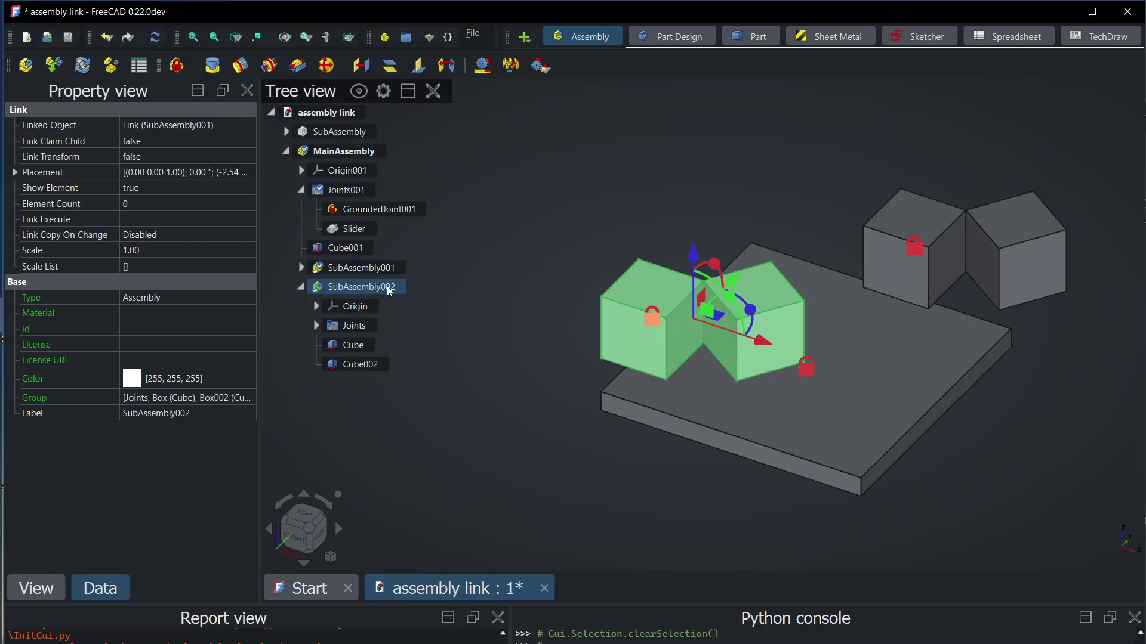
key("r")
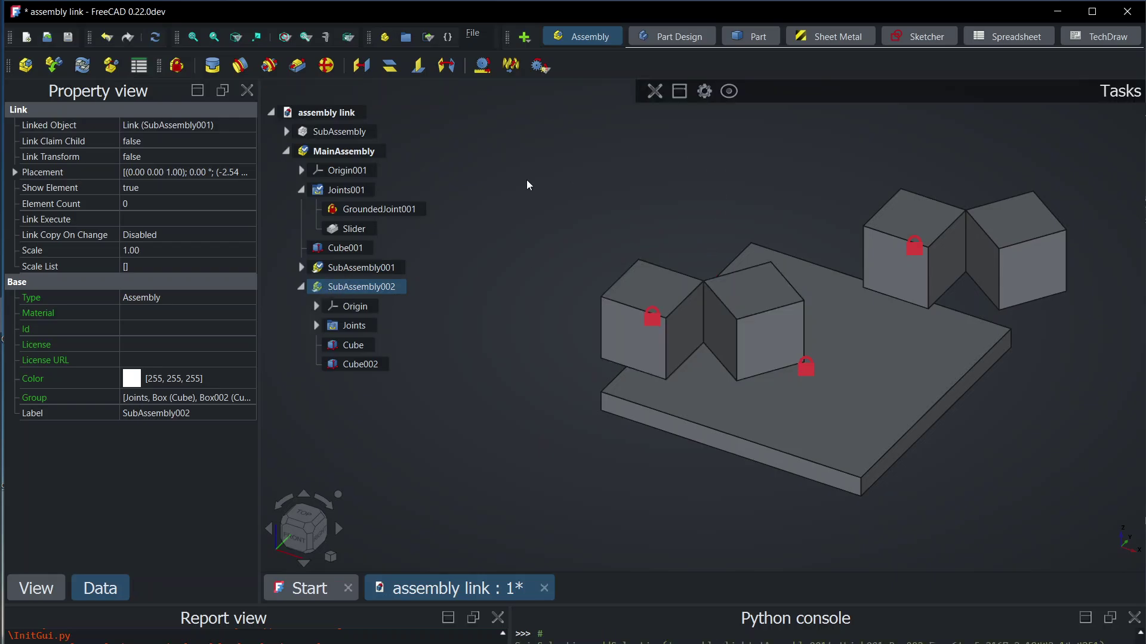
- Create a slider joint between the vertical outer edge of SubAssembly001's Cube002 and the plate's rear corner
left_click(914, 216)
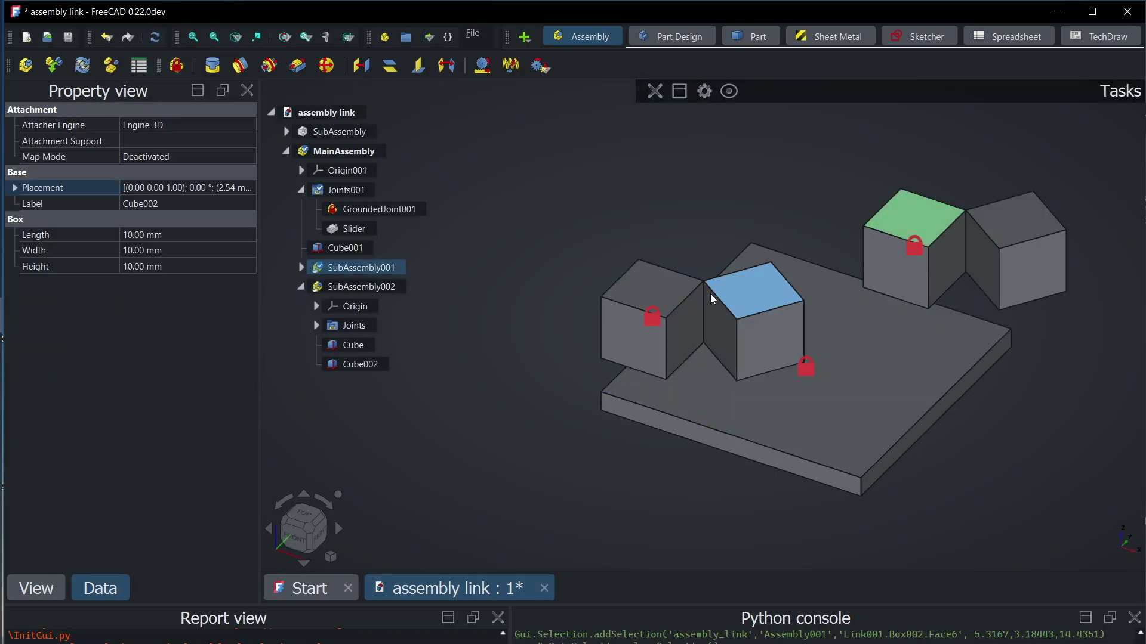
left_click(653, 284)
left_click(912, 218)
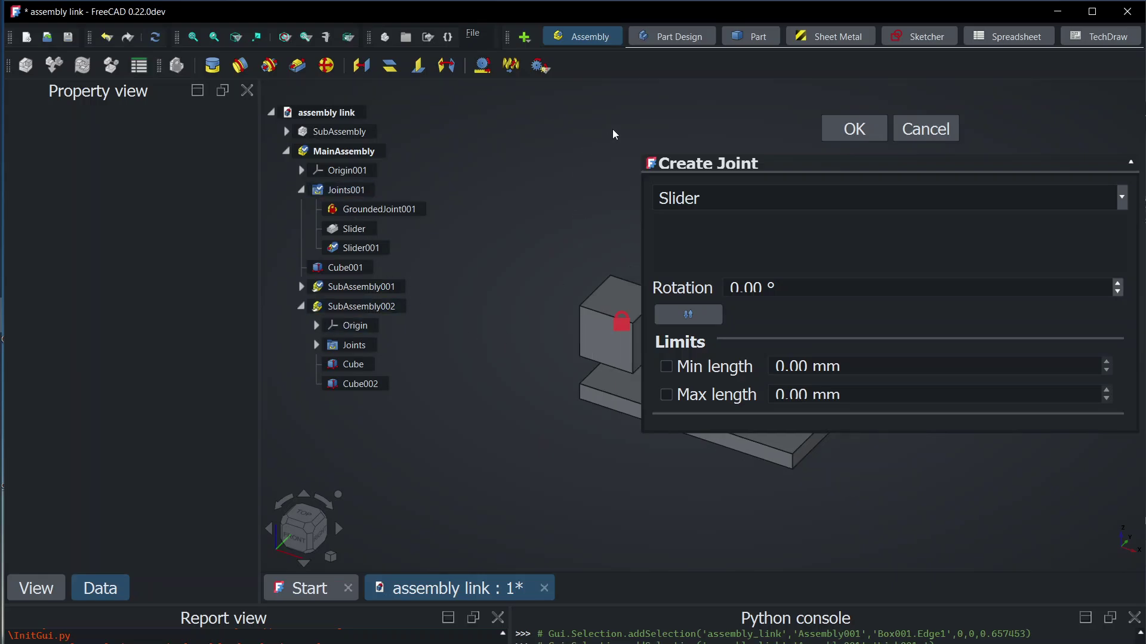
left_click_drag(639, 93, 882, 94)
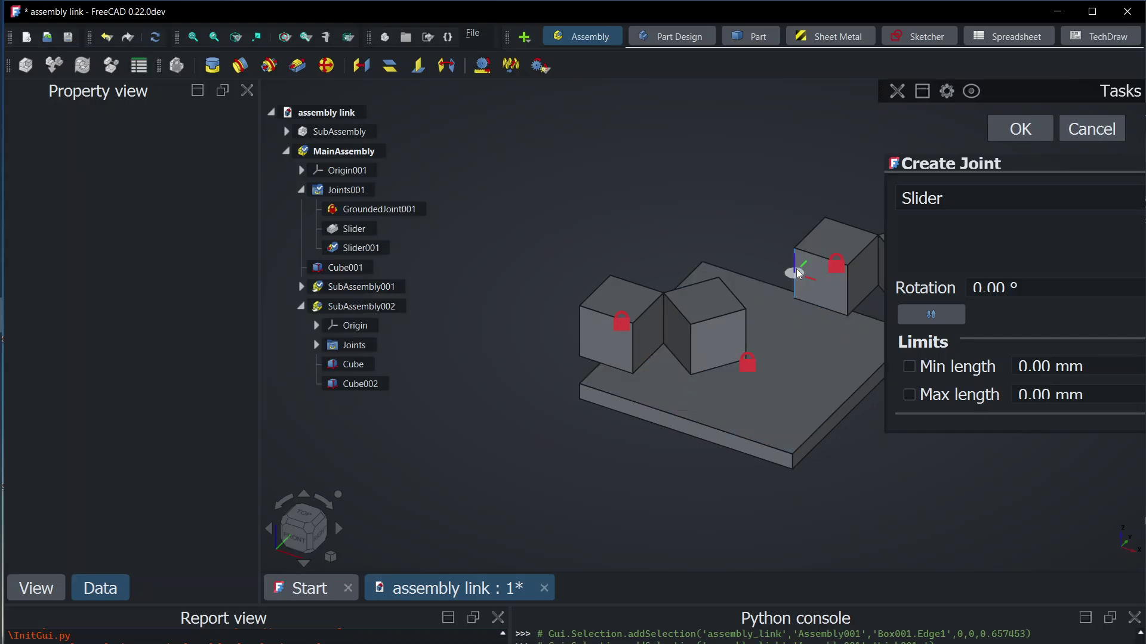
left_click(797, 273)
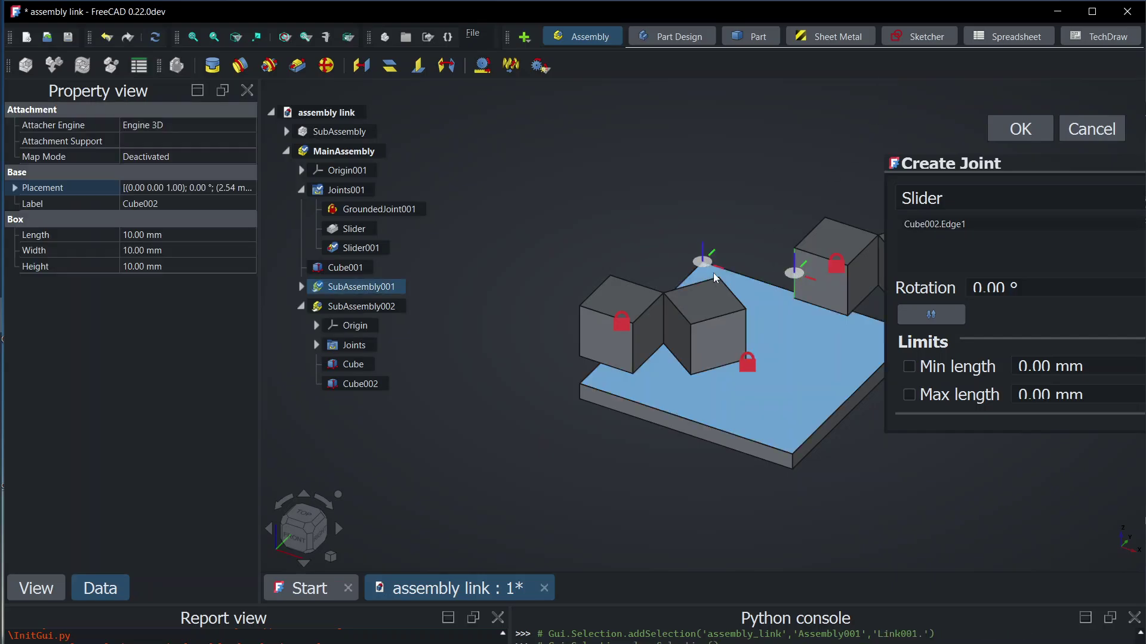
left_click(706, 265)
left_click(1009, 136)
- Slide both linked sub-assemblies vertically along their slider joints, and expand the original SubAssembly's contents in the tree
mouse_move(831, 247)
left_mouse_down()
mouse_move(824, 122)
mouse_move(831, 247)
left_mouse_up()
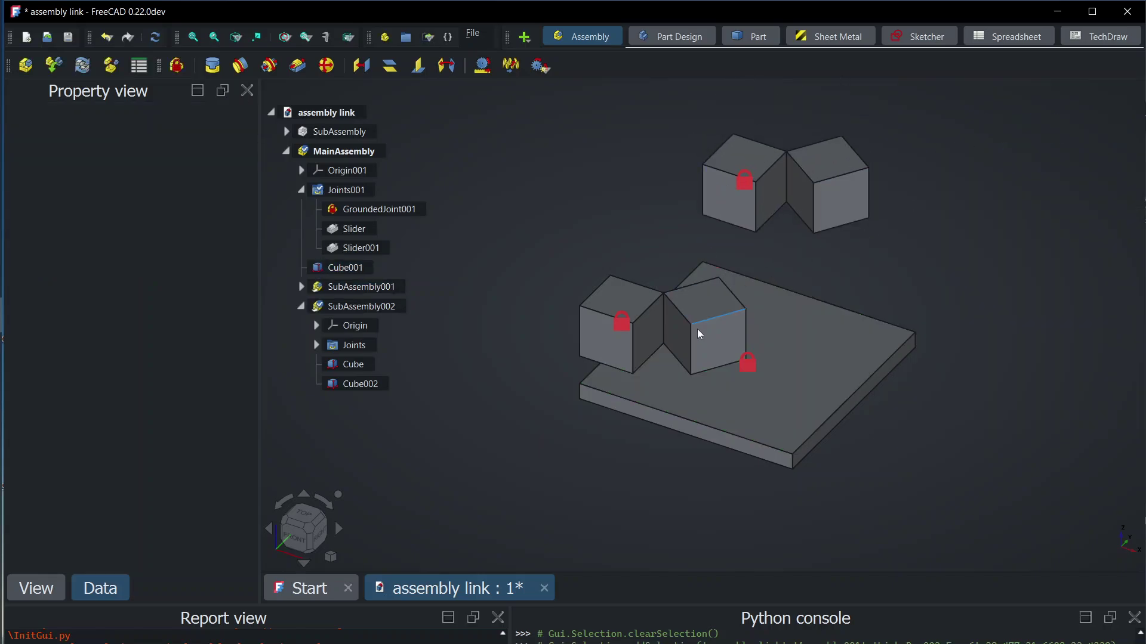
left_click(704, 301)
left_click(633, 298)
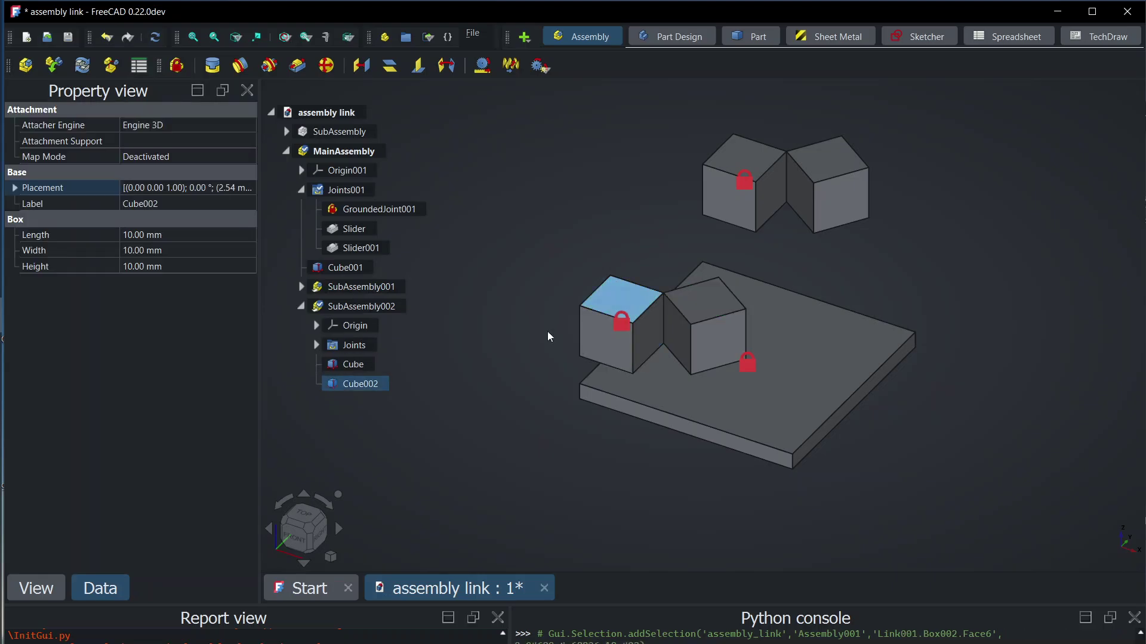
left_click_drag(690, 307, 694, 308)
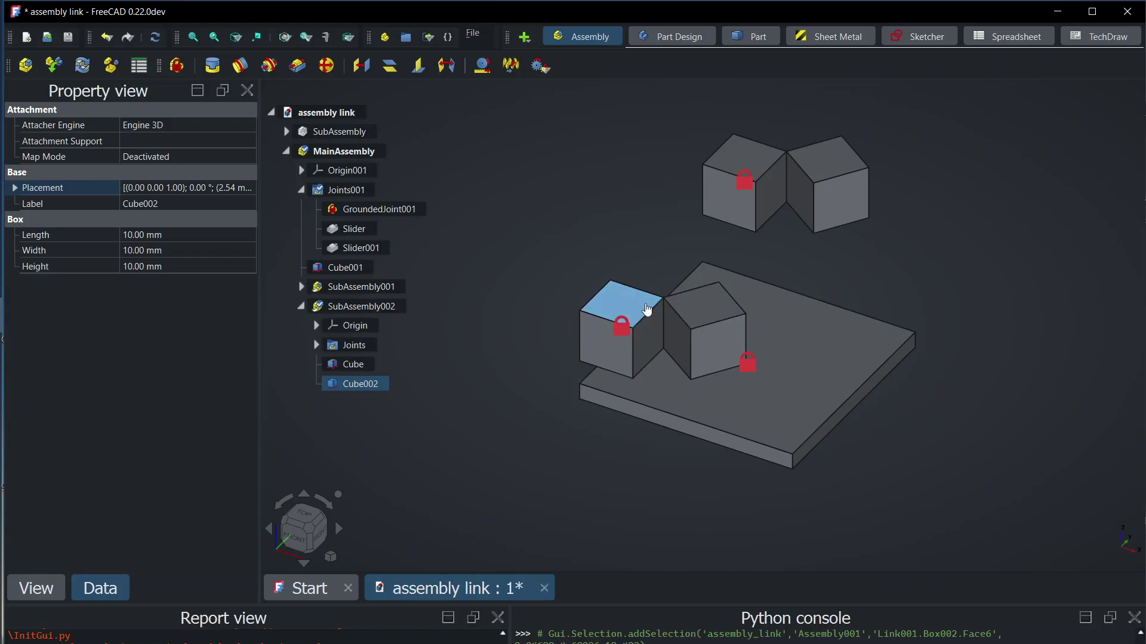
left_click(647, 310)
left_click(709, 312)
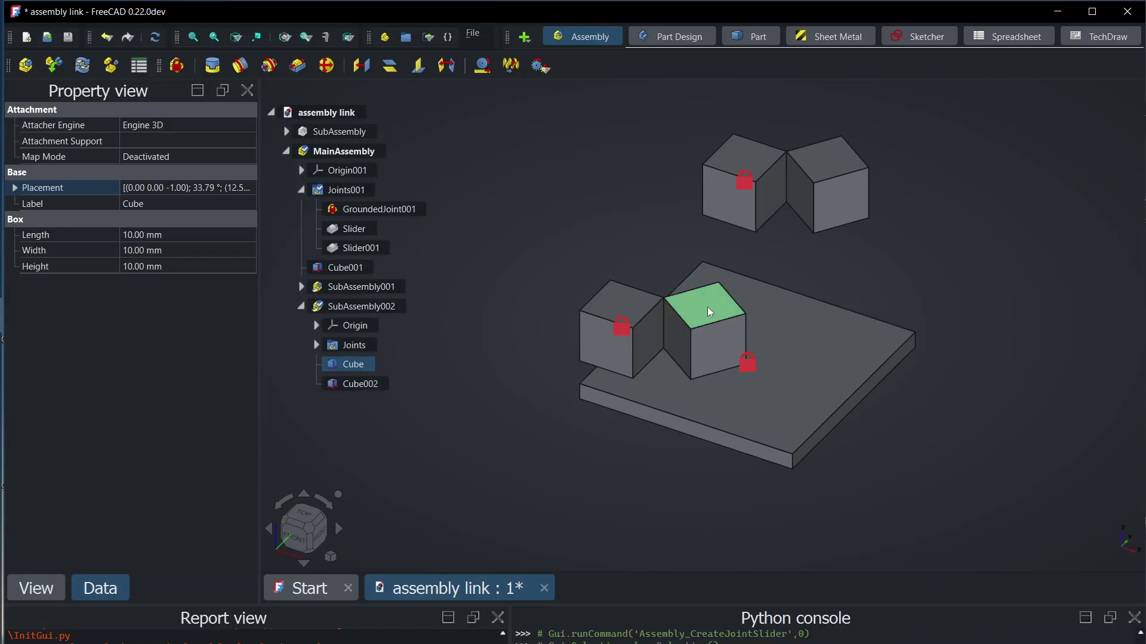
mouse_move(709, 311)
left_mouse_down()
mouse_move(723, 300)
mouse_move(729, 361)
mouse_move(708, 324)
left_mouse_up()
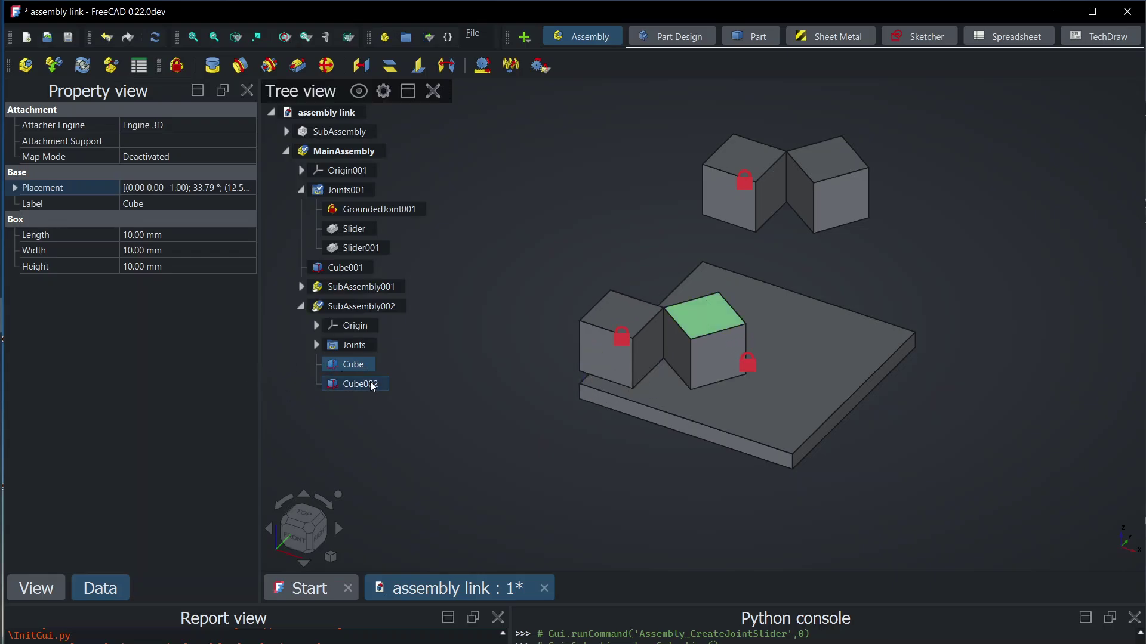
left_click(287, 132)
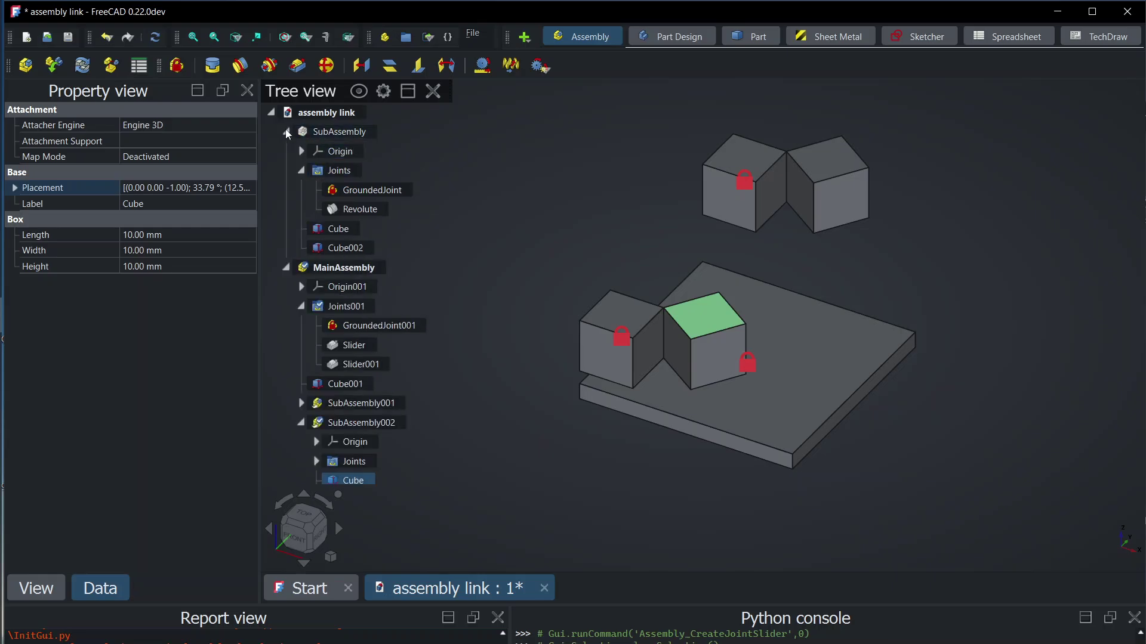
- Collapse both joint groups in the tree and compare the original SubAssembly's Cube with the Cube in each linked sub-assembly
left_click(301, 170)
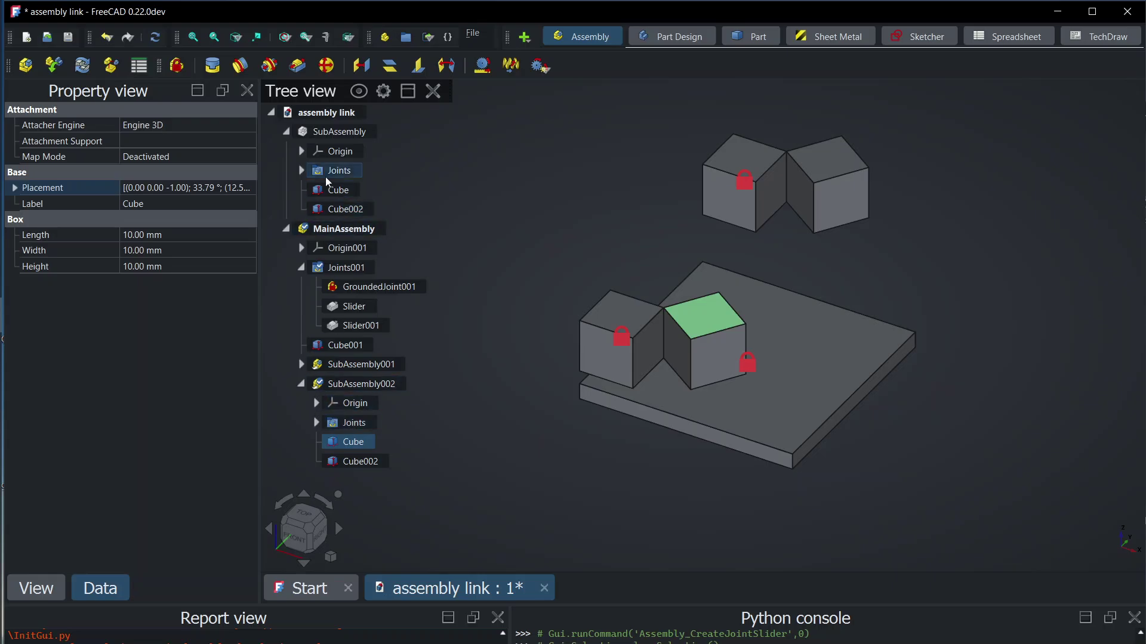
left_click(301, 265)
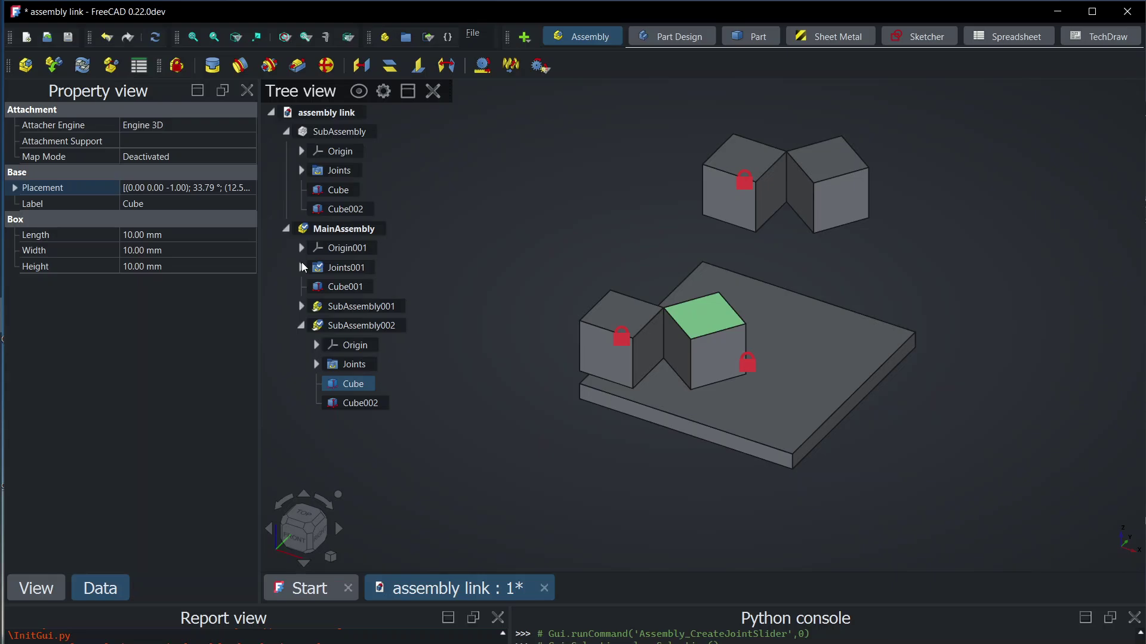
left_click(335, 191)
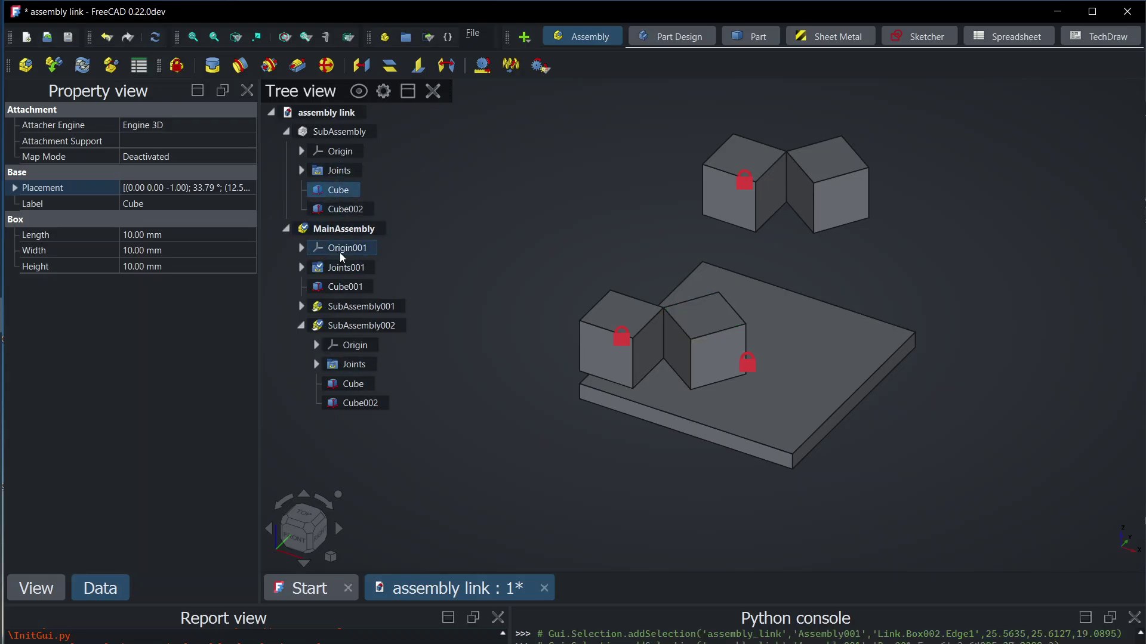
left_click(358, 384)
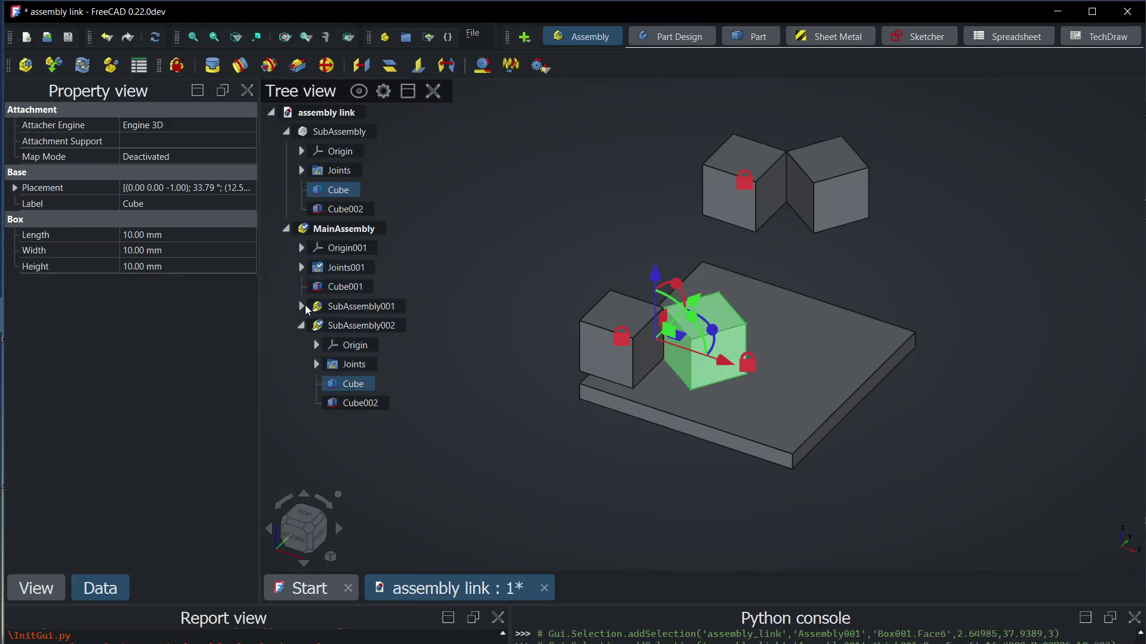
left_click(302, 306)
left_click(353, 371)
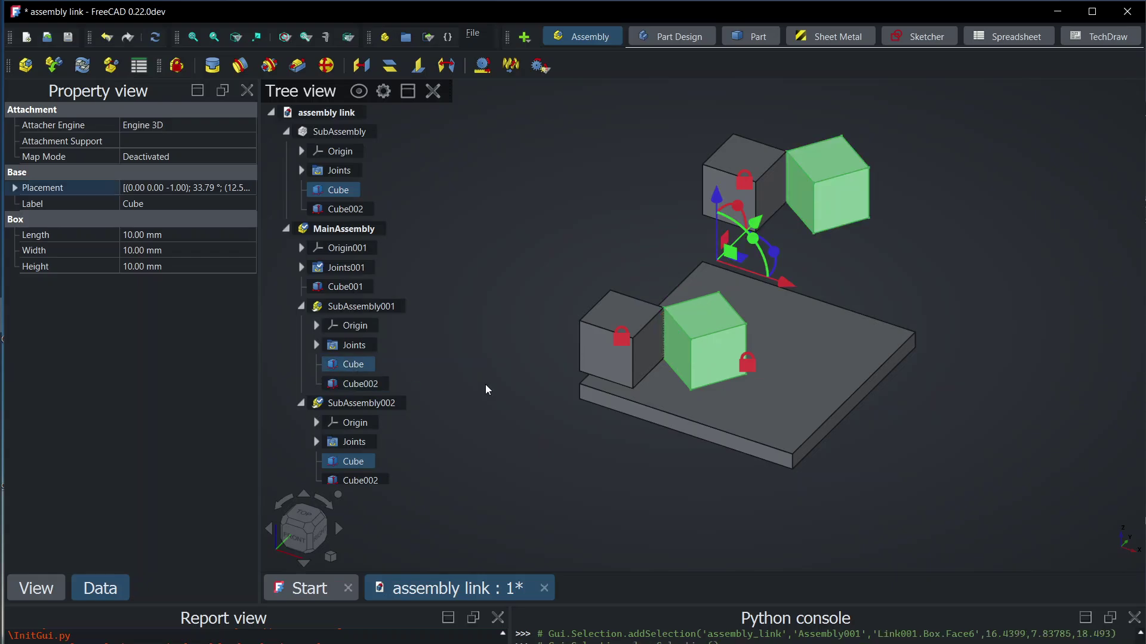
scroll(922, 392, "down", 1)
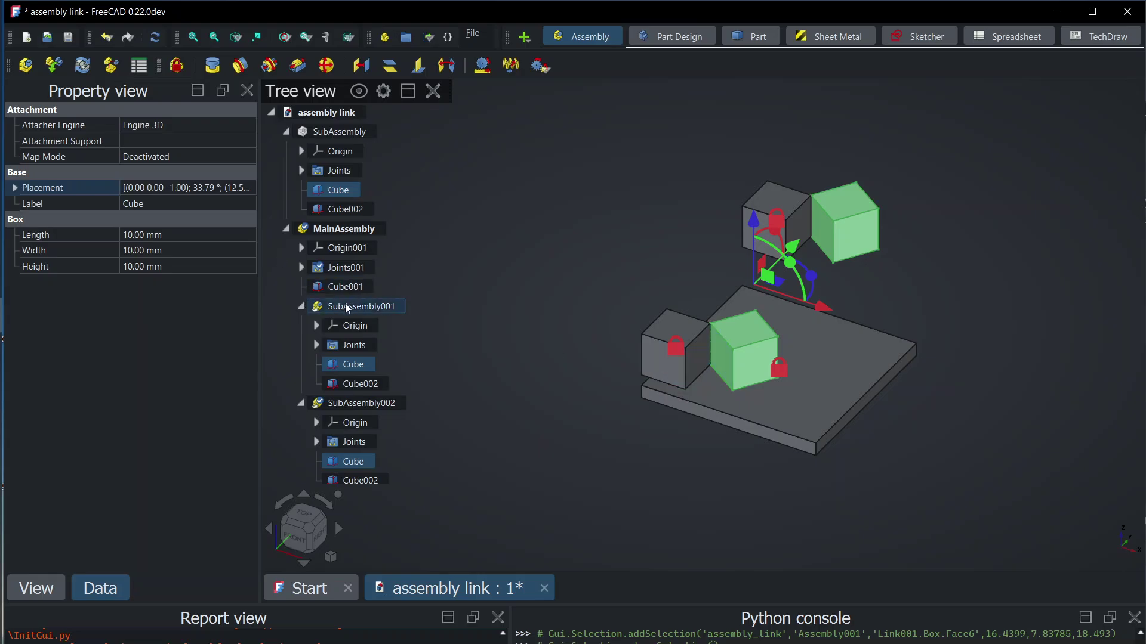
- Activate the original SubAssembly for editing and make it visible in the 3D view
double_click(343, 131)
left_click(343, 135)
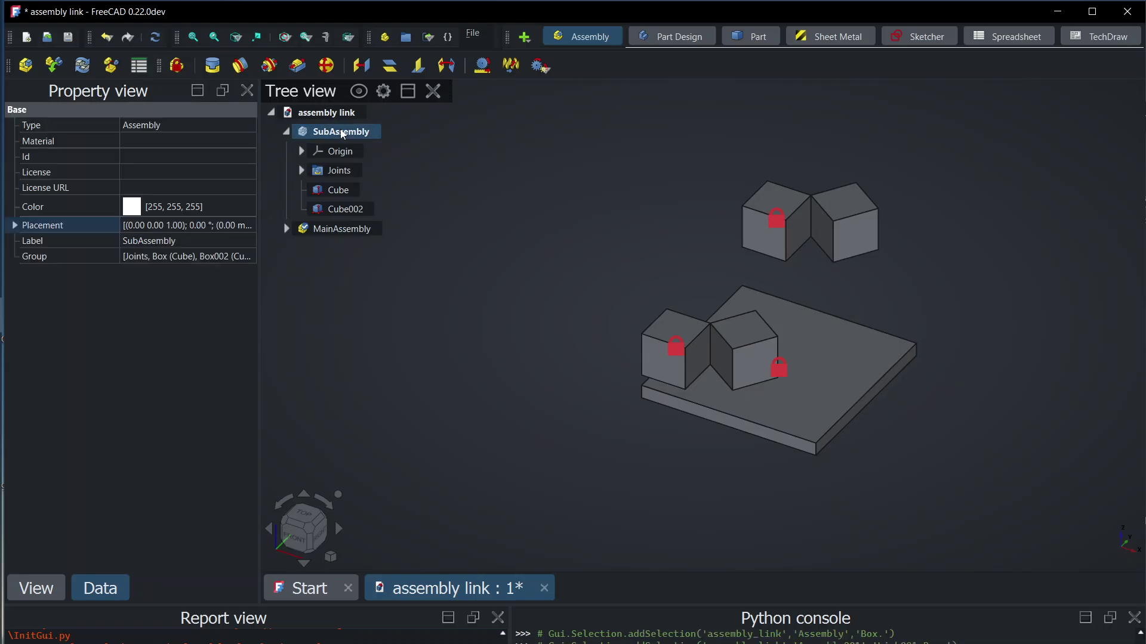
left_click(516, 172)
left_click(340, 131)
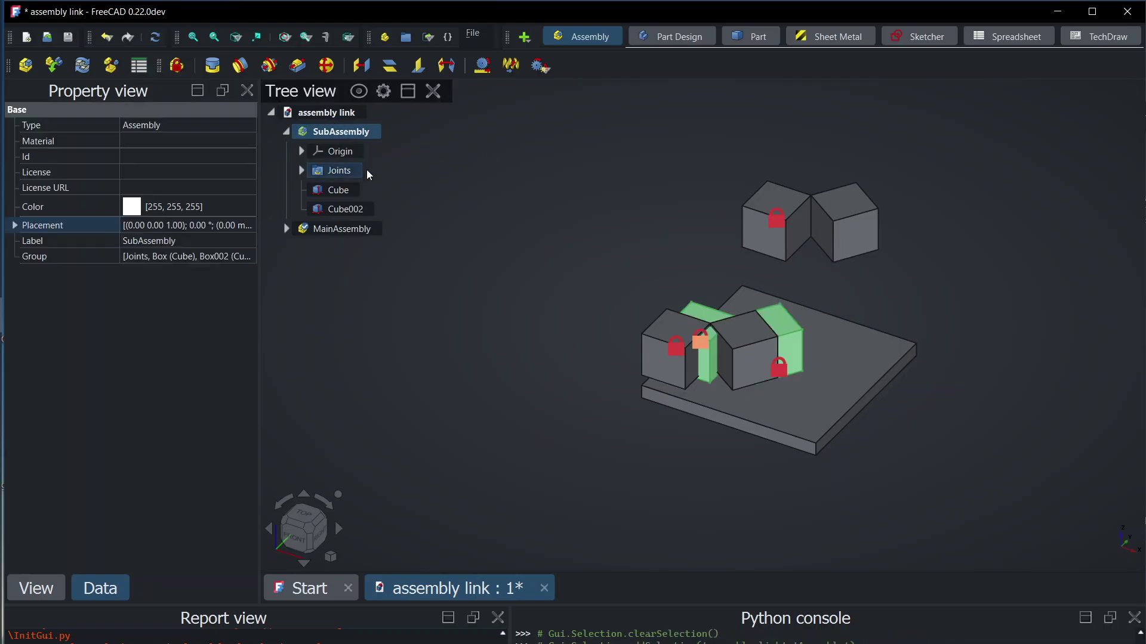
left_click(466, 211)
- Rotate the original SubAssembly's Cube about its revolute joint to test how the linked copies follow
left_click(709, 319)
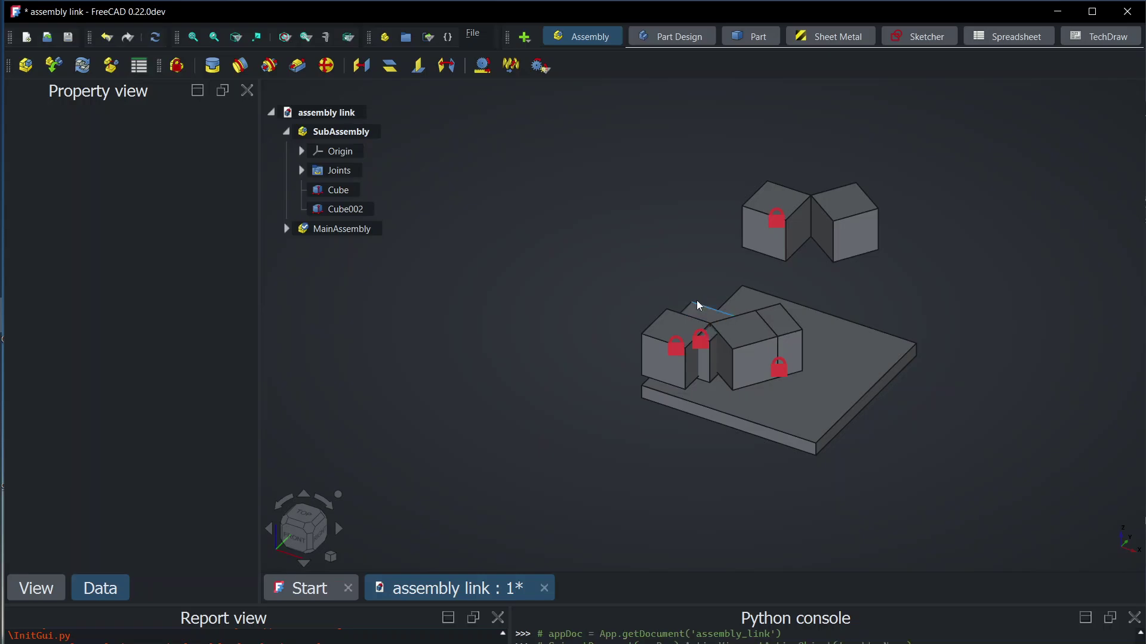
left_click(674, 291)
left_click_drag(772, 315, 797, 366)
scroll(743, 360, "up", 5)
left_click(683, 259)
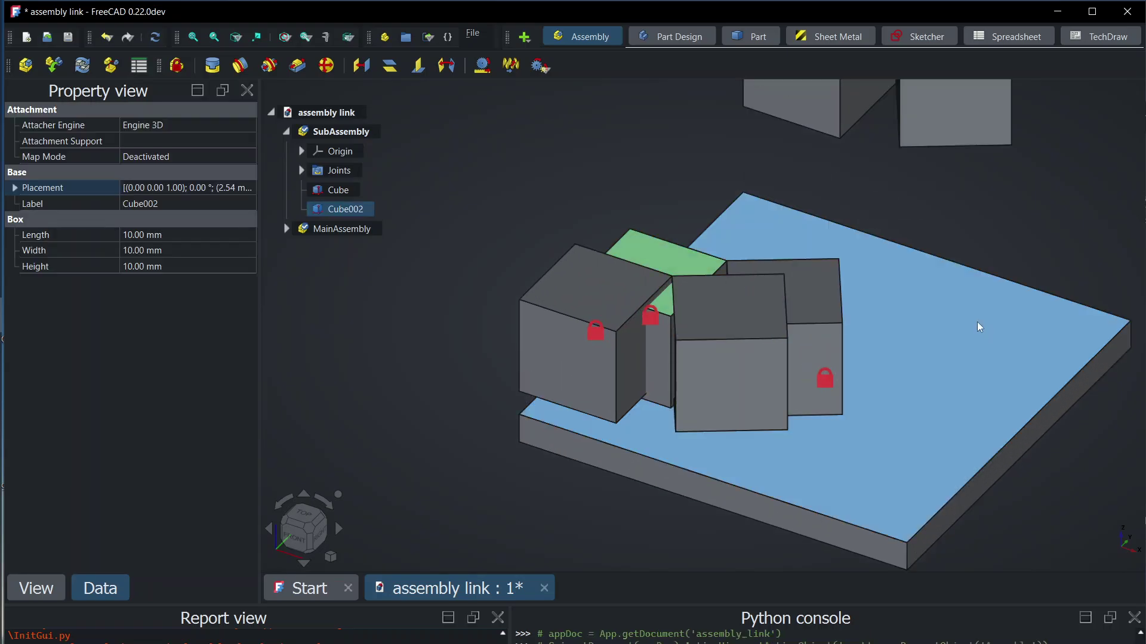
left_click(344, 137)
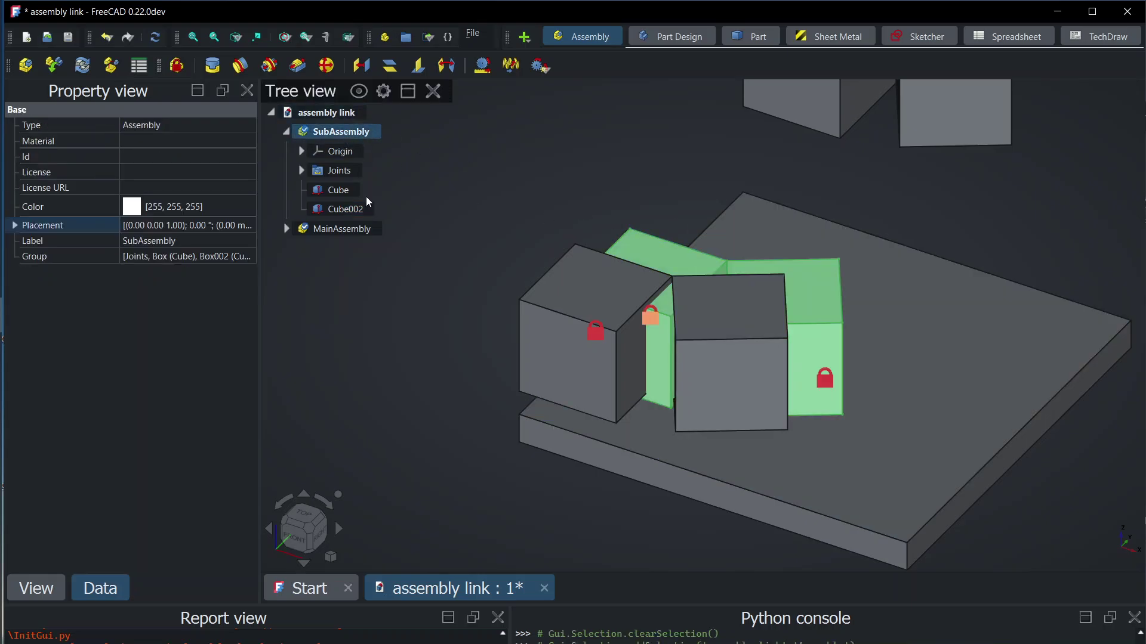
left_click(534, 181)
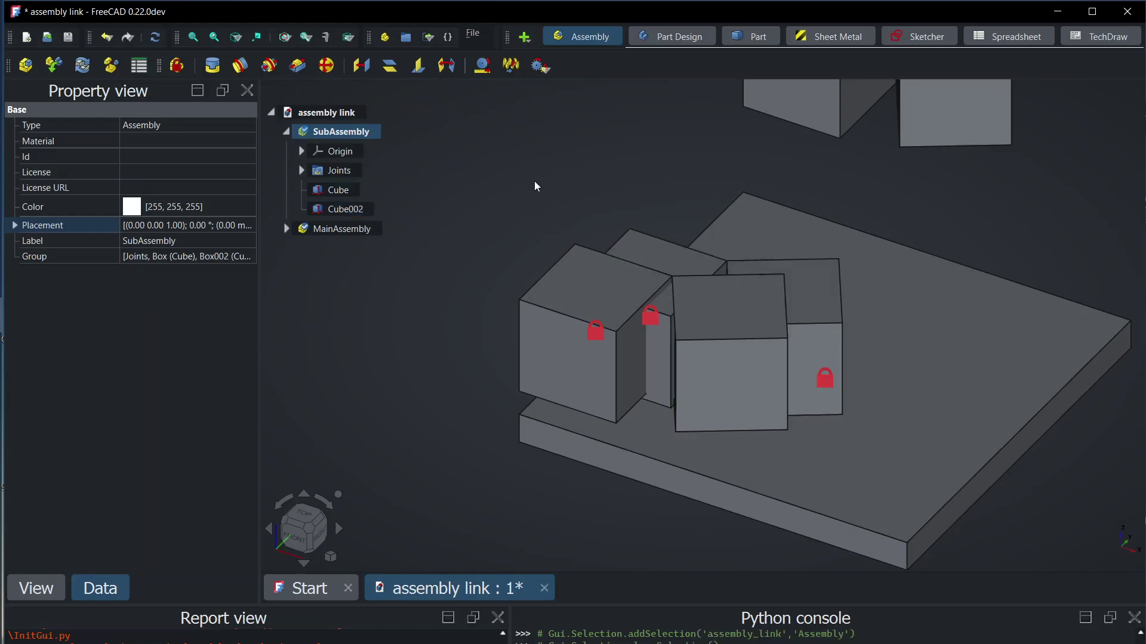
left_click_drag(807, 321, 843, 322)
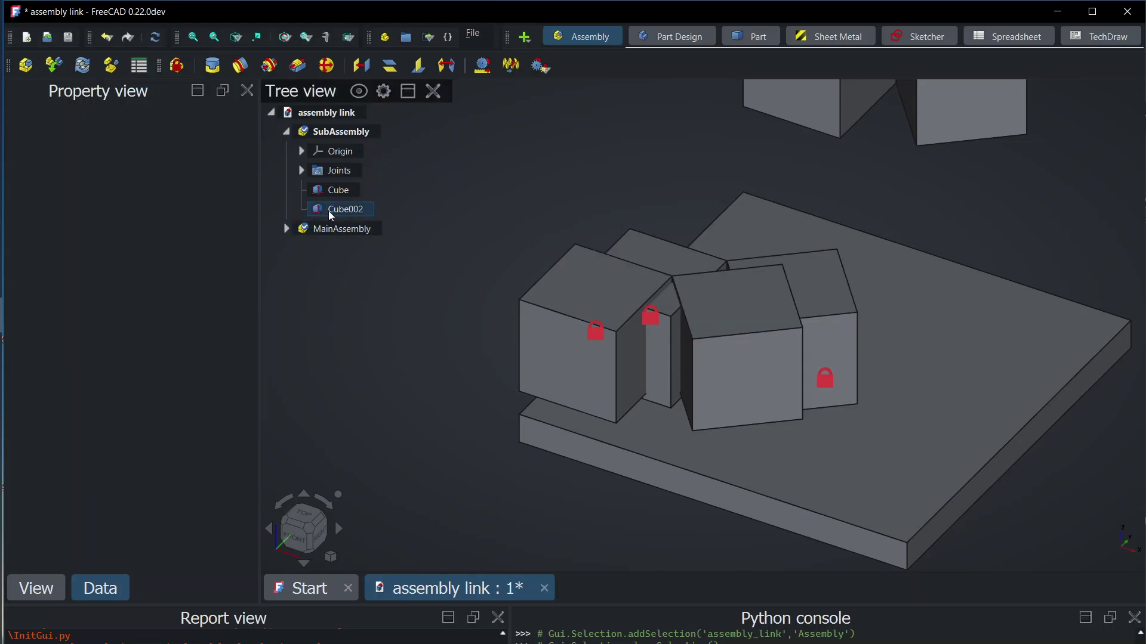
- Hide the original SubAssembly and activate MainAssembly for editing
left_click(335, 192)
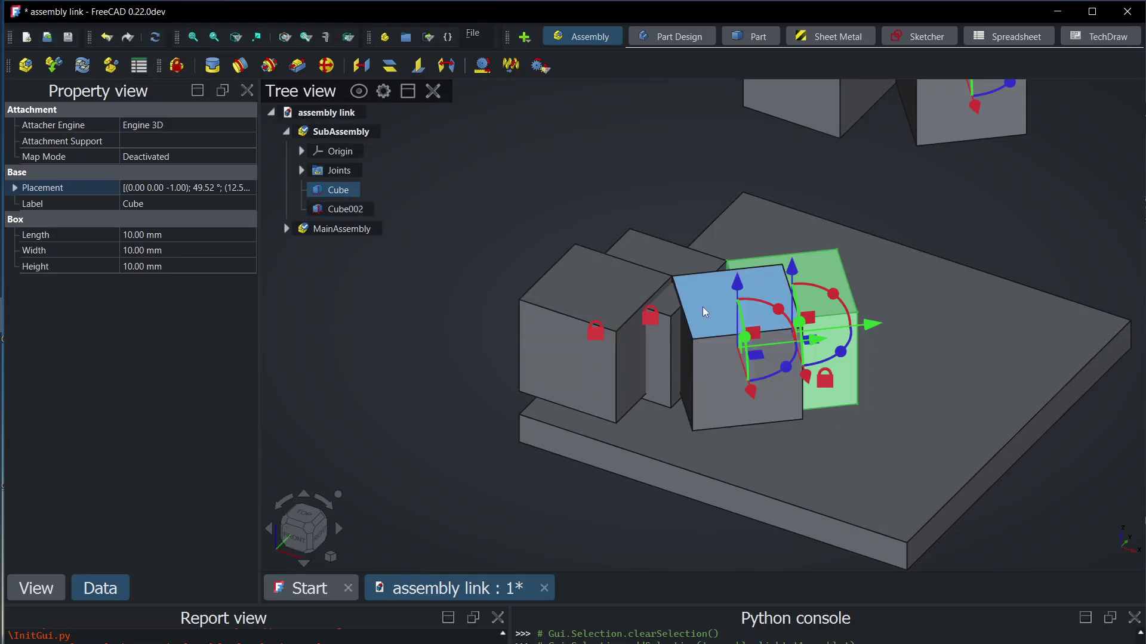
scroll(612, 514, "down", 2)
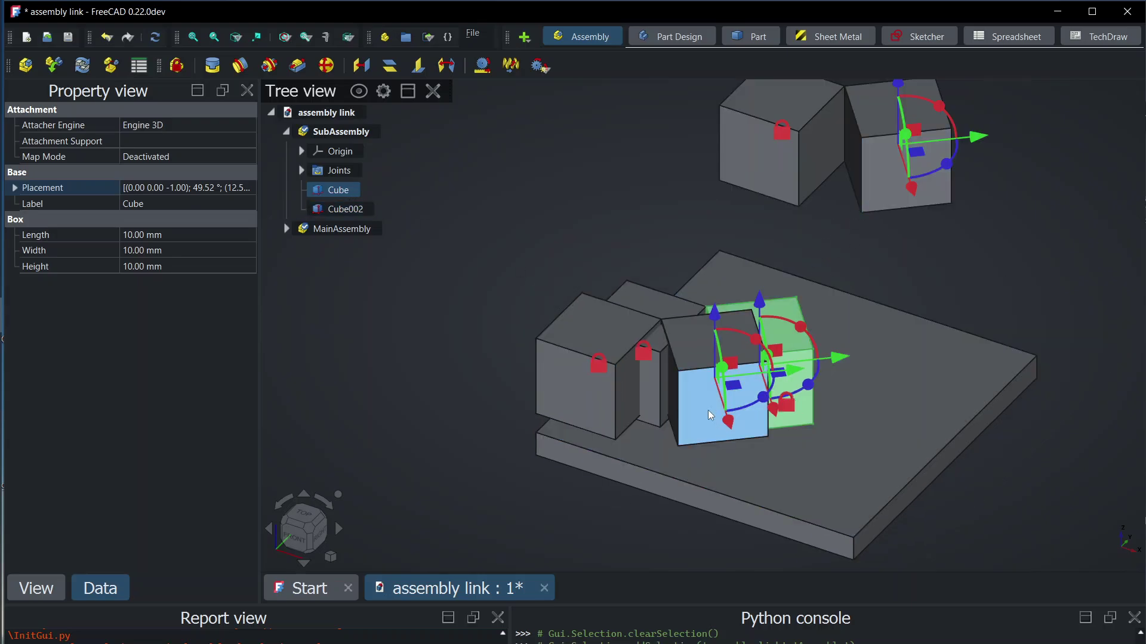
left_click(317, 132)
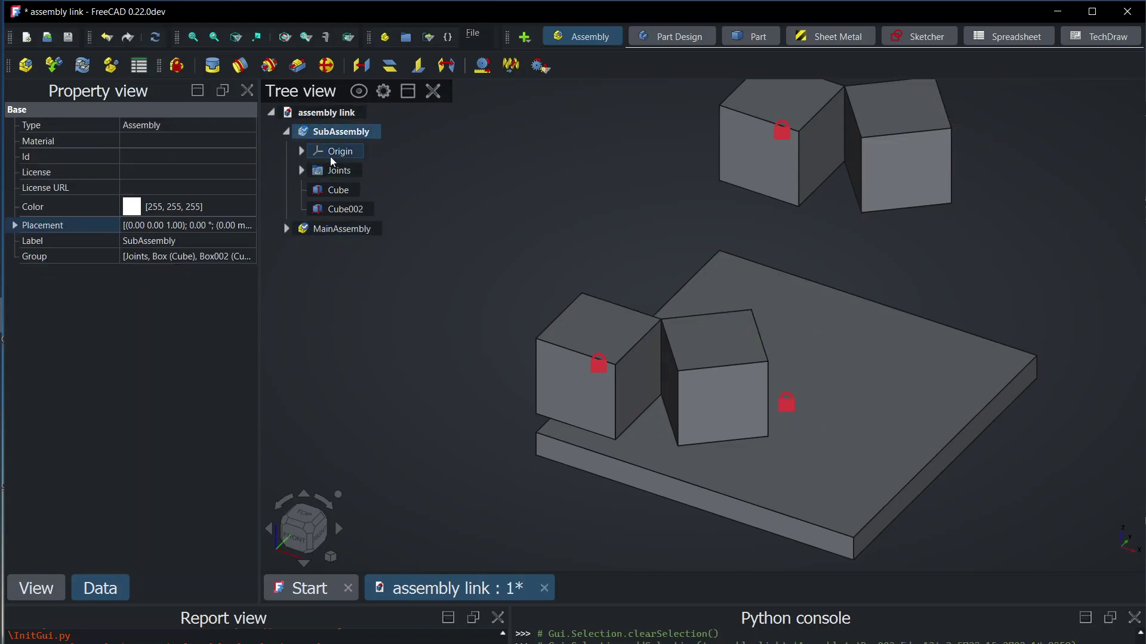
left_click(338, 232)
double_click(338, 232)
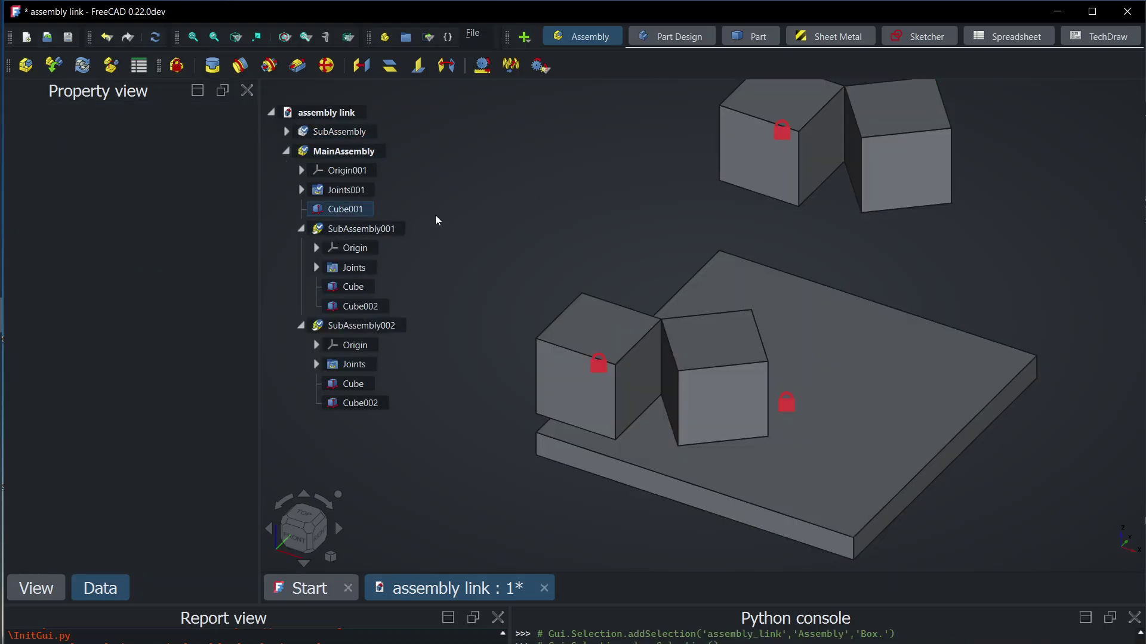
- Slide SubAssembly001 down along its slider joint by its Cube and clear the selection
left_click(925, 127)
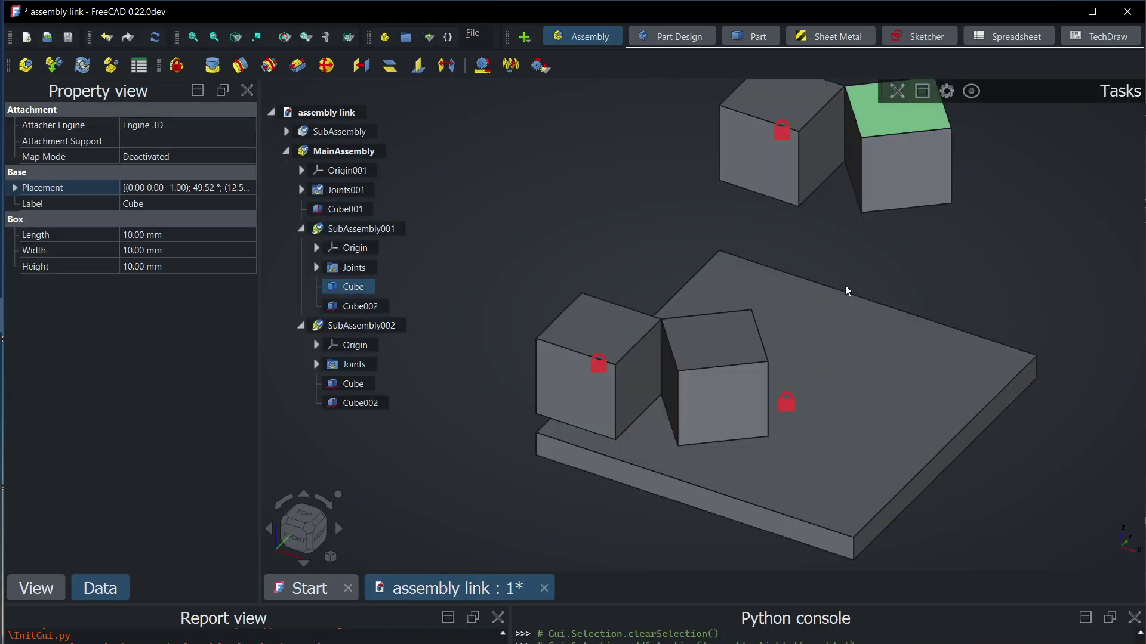
left_click(724, 344, "ctrl")
scroll(775, 334, "down", 2)
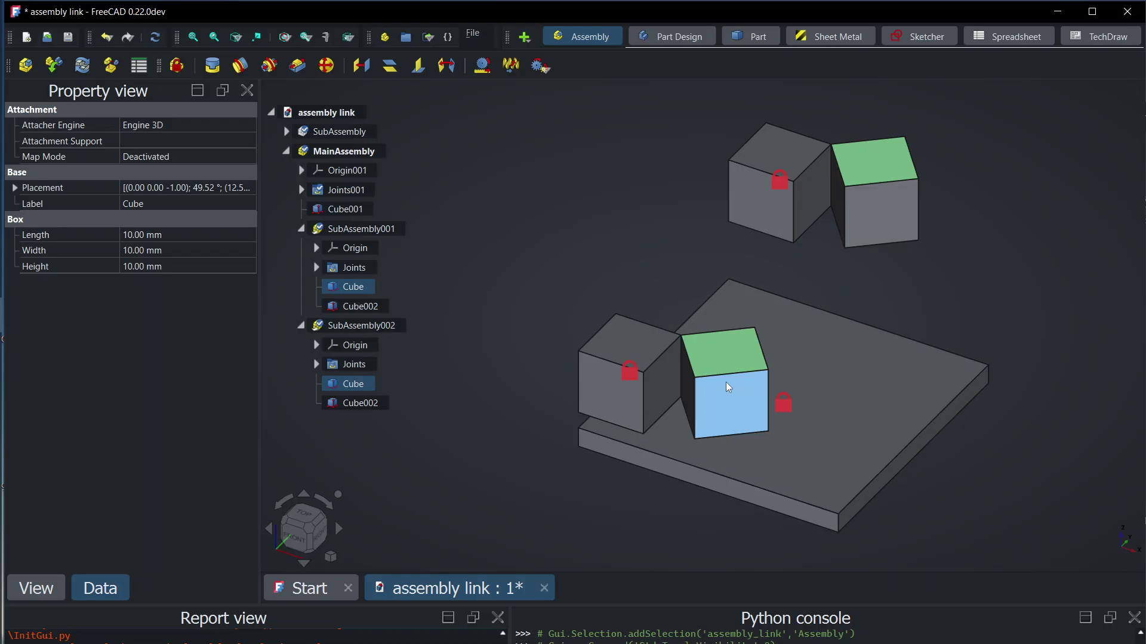
left_click(680, 335)
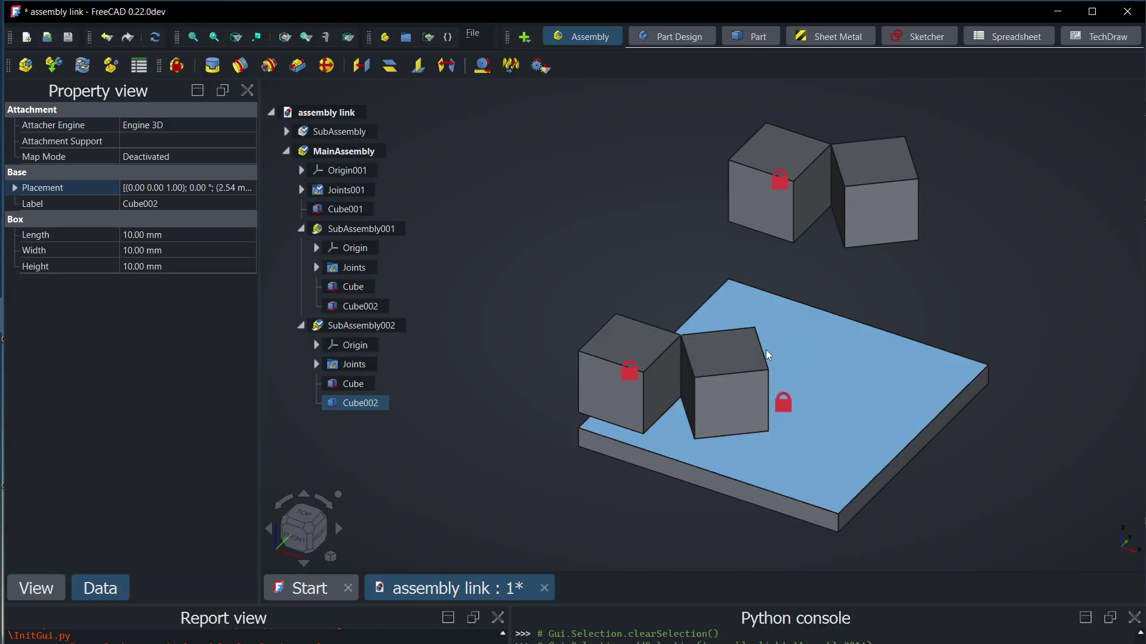
left_click(879, 159)
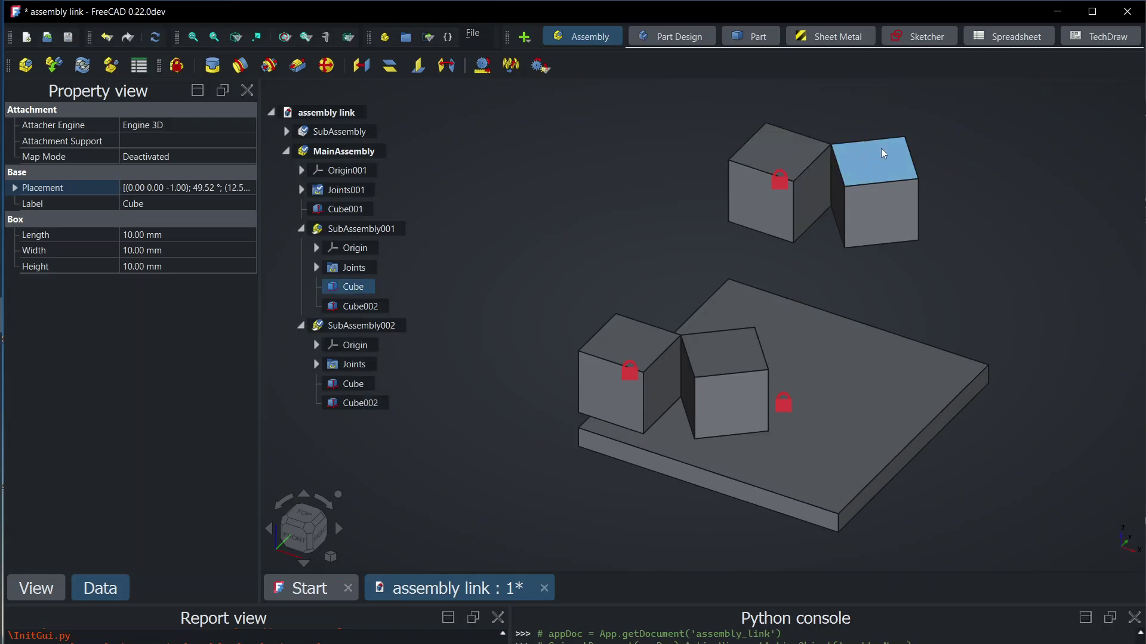
left_click_drag(897, 162, 885, 208)
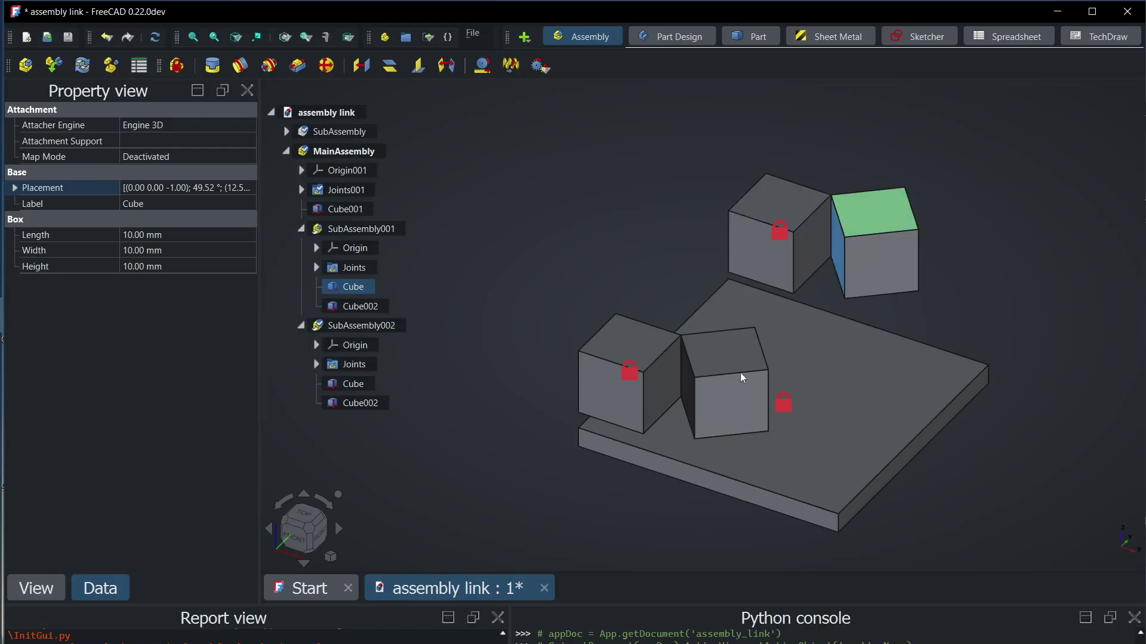
key("Escape")
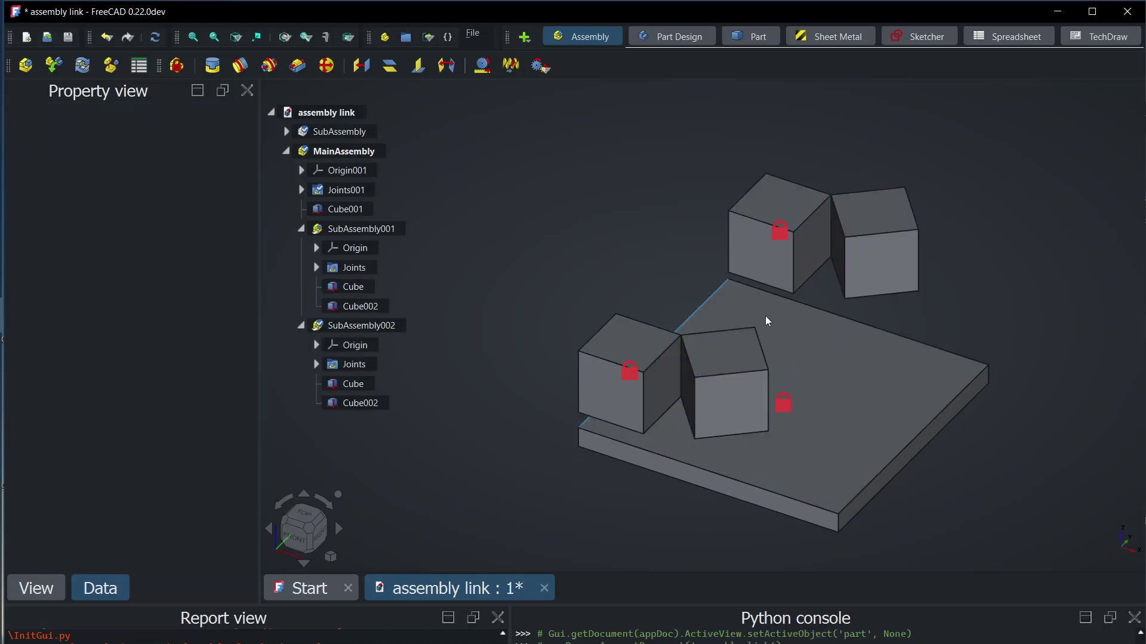
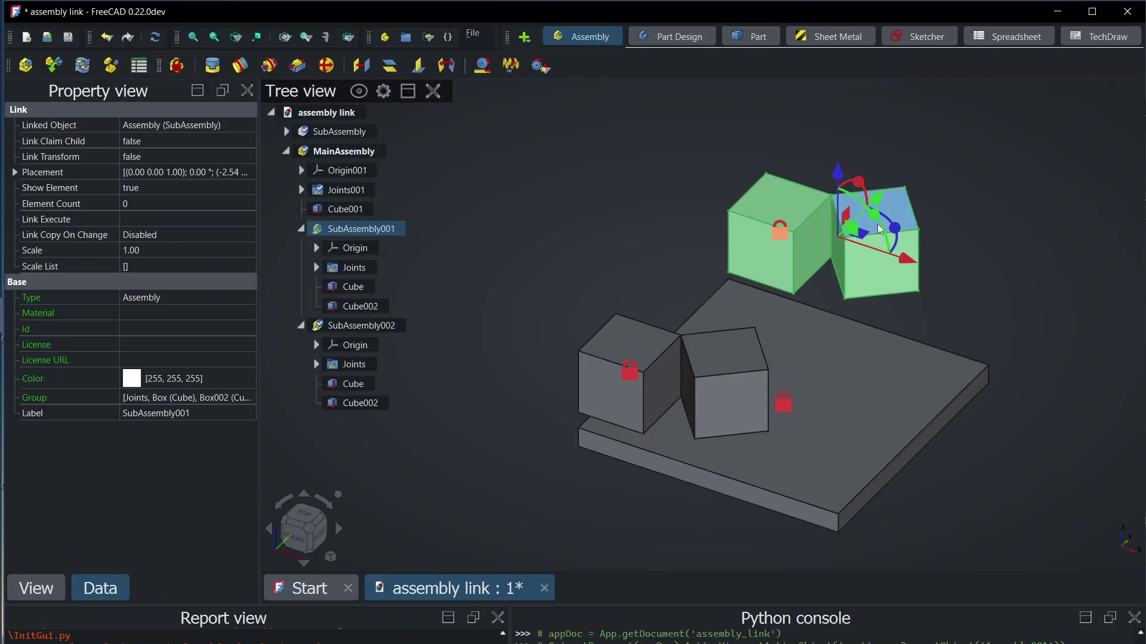
- Examine the placements of the cubes in both linked sub-assemblies against the original SubAssembly's properties
left_click(901, 209)
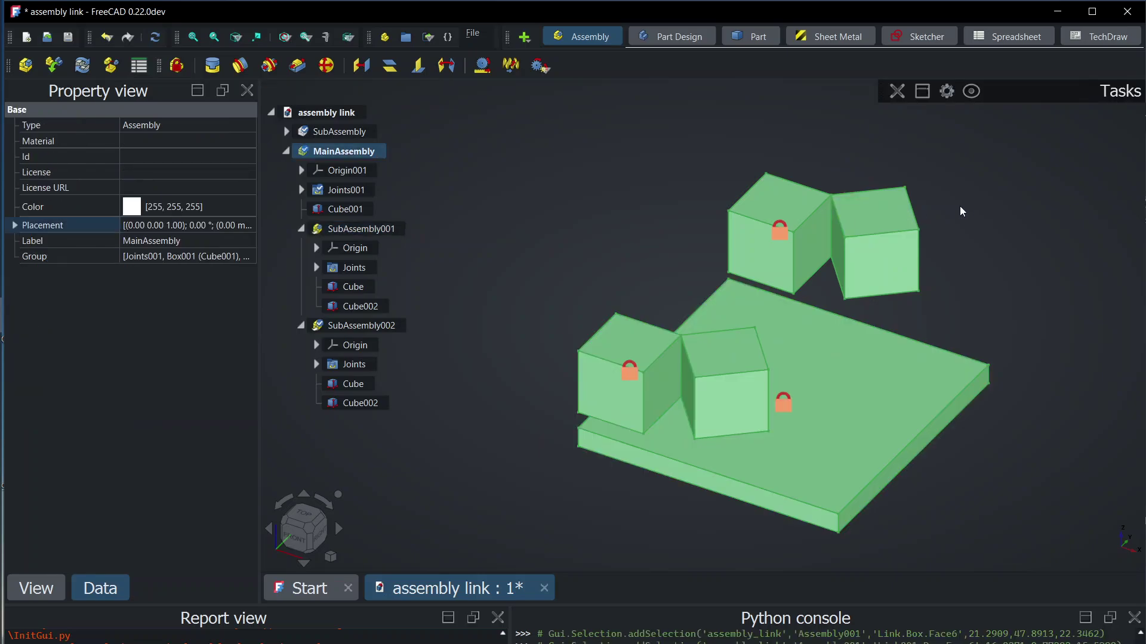
left_click(959, 206)
left_click(904, 228)
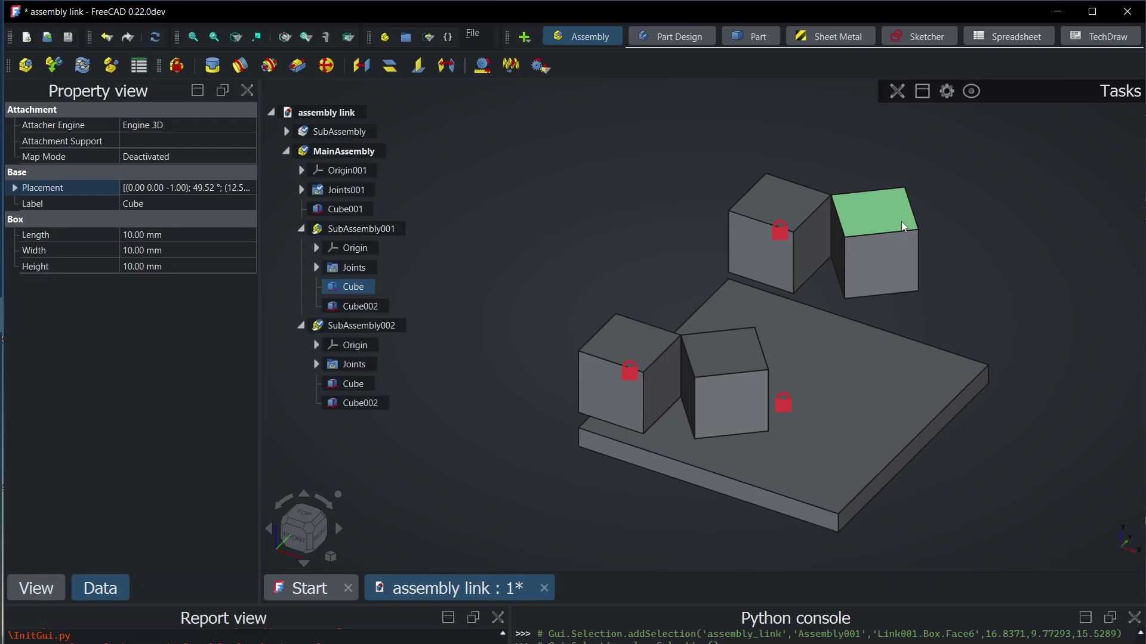
left_click(337, 132)
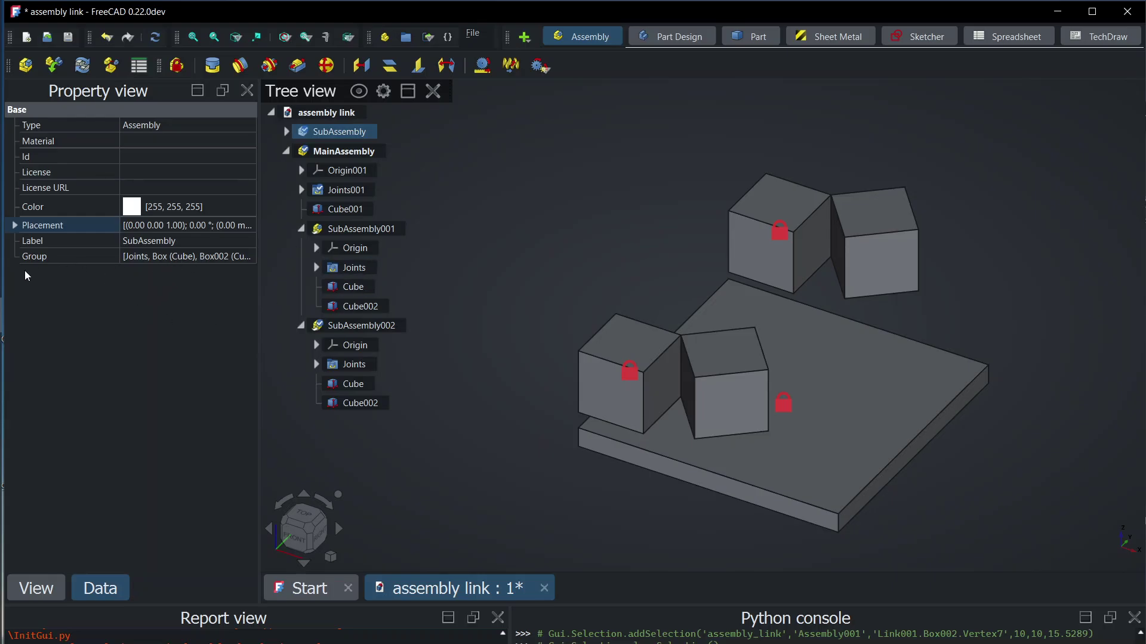
left_click(788, 204)
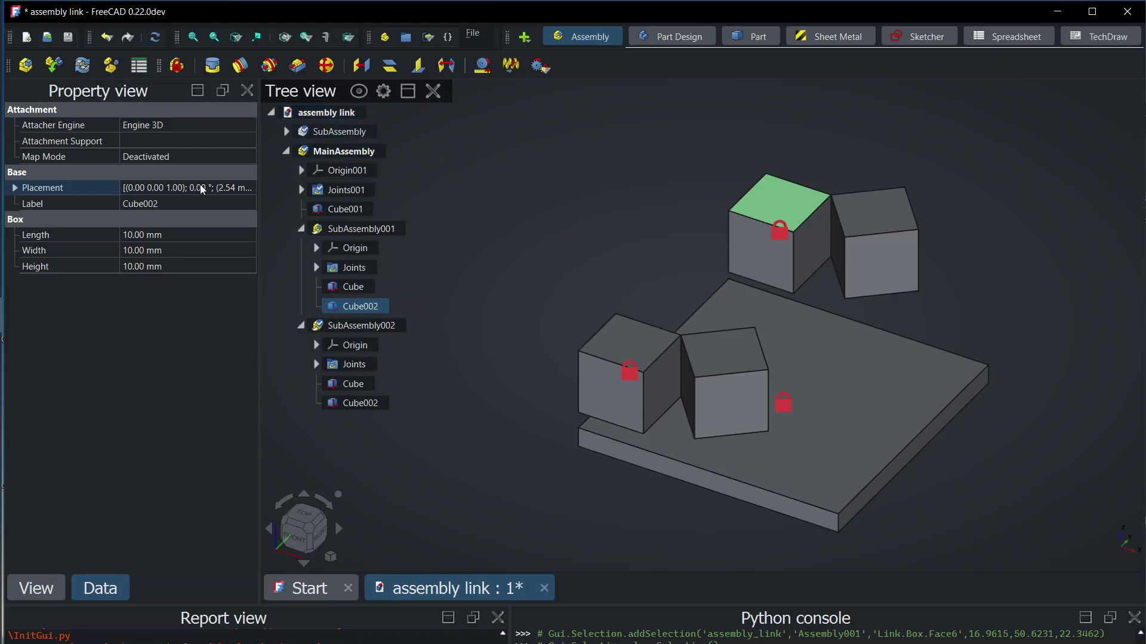
left_click(319, 134)
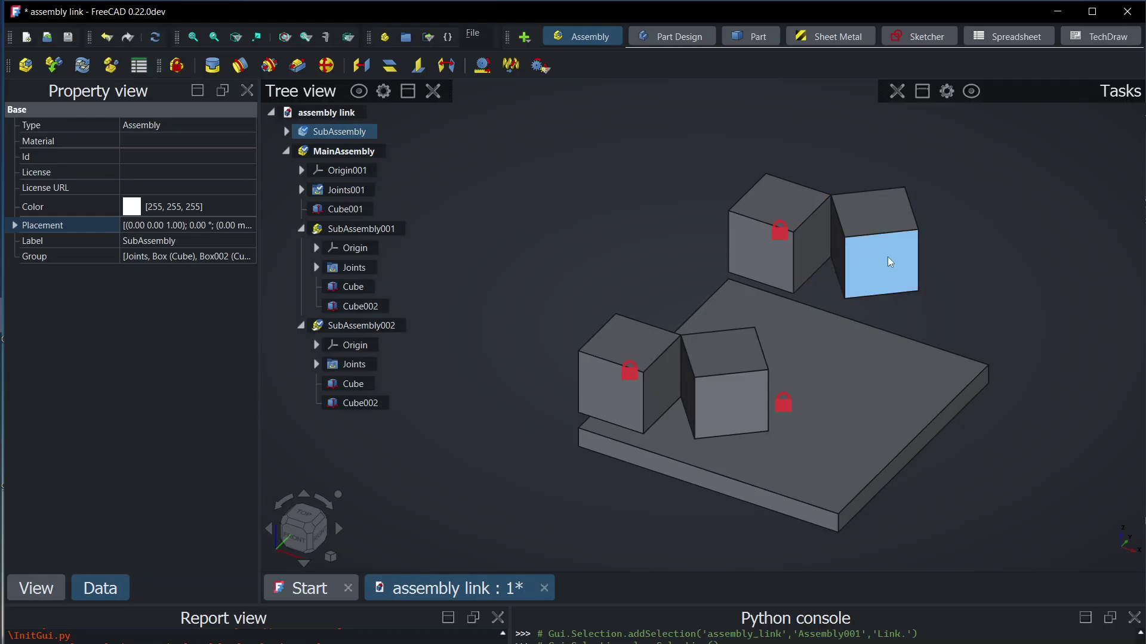
left_click(907, 214)
left_click(744, 356)
key("f")
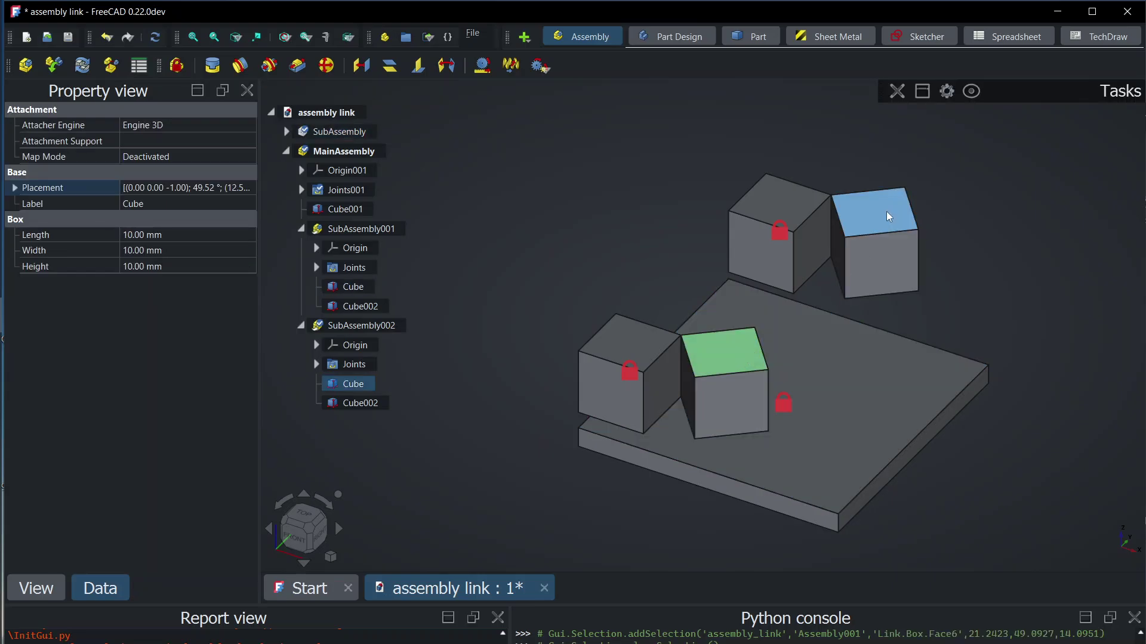
left_click(886, 211)
left_click(892, 218)
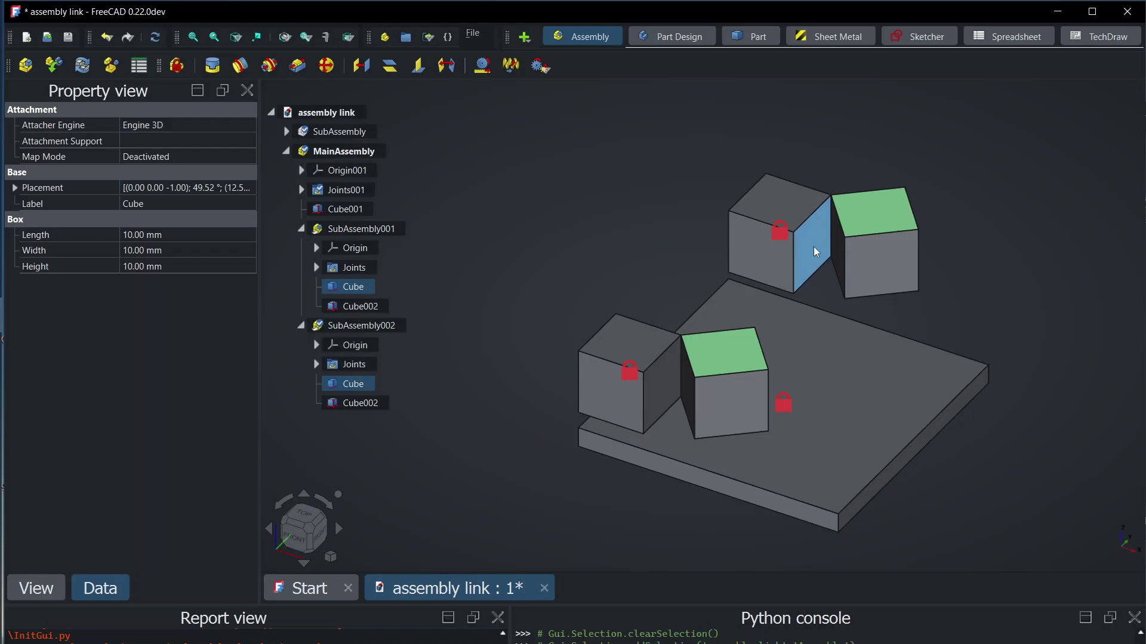
- Collapse SubAssembly001 and SubAssembly002 in the tree and inspect the link properties of SubAssembly002
left_click(302, 229)
left_click(302, 250)
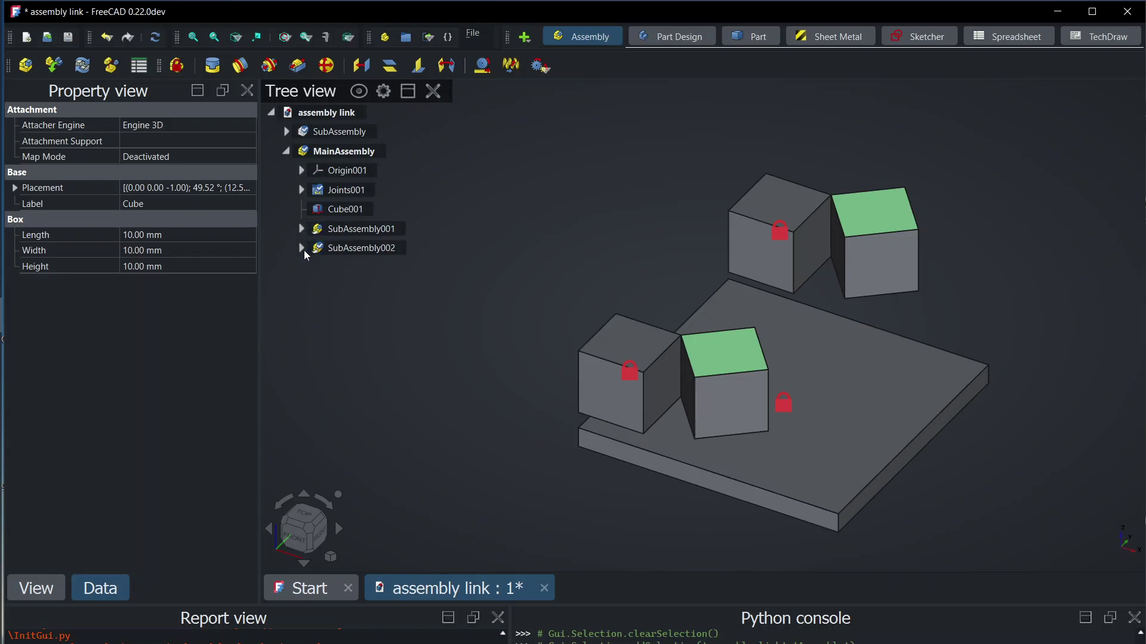
left_click(302, 248)
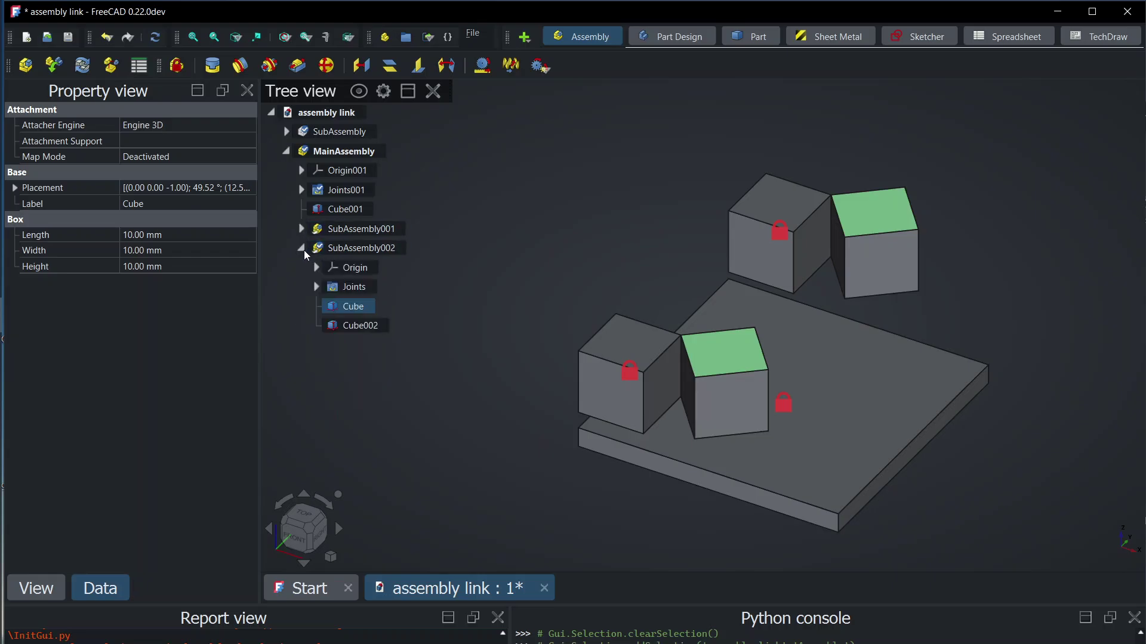
left_click(346, 254)
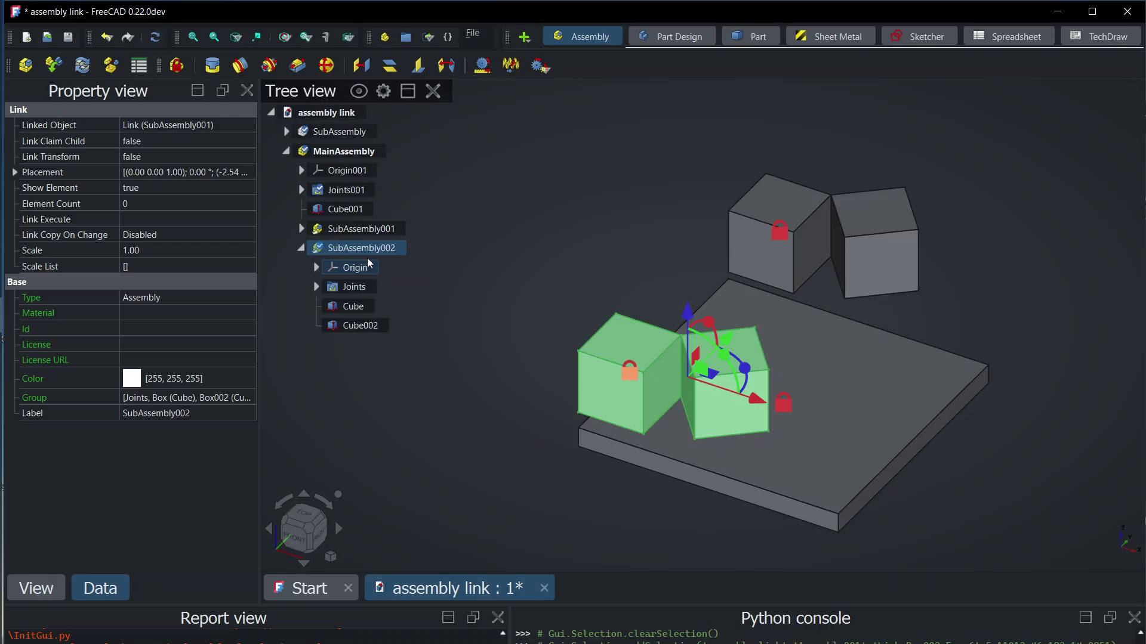
left_click(306, 250)
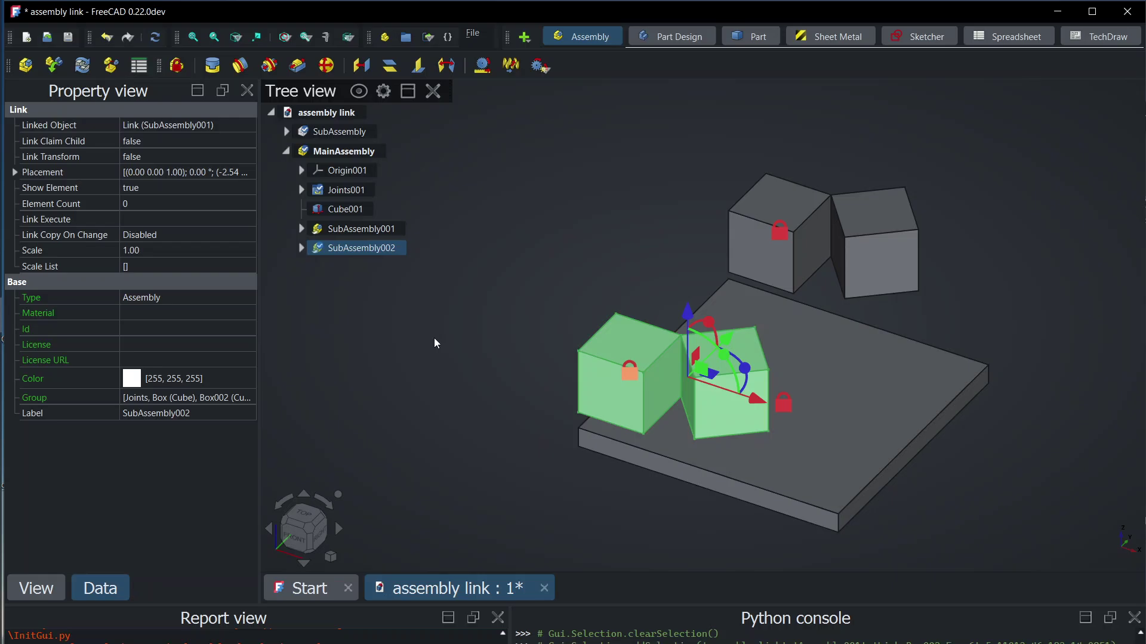
- Clear the selection and slide SubAssembly001 and SubAssembly002 up along their slider joints, away from the base plate
left_click(539, 235)
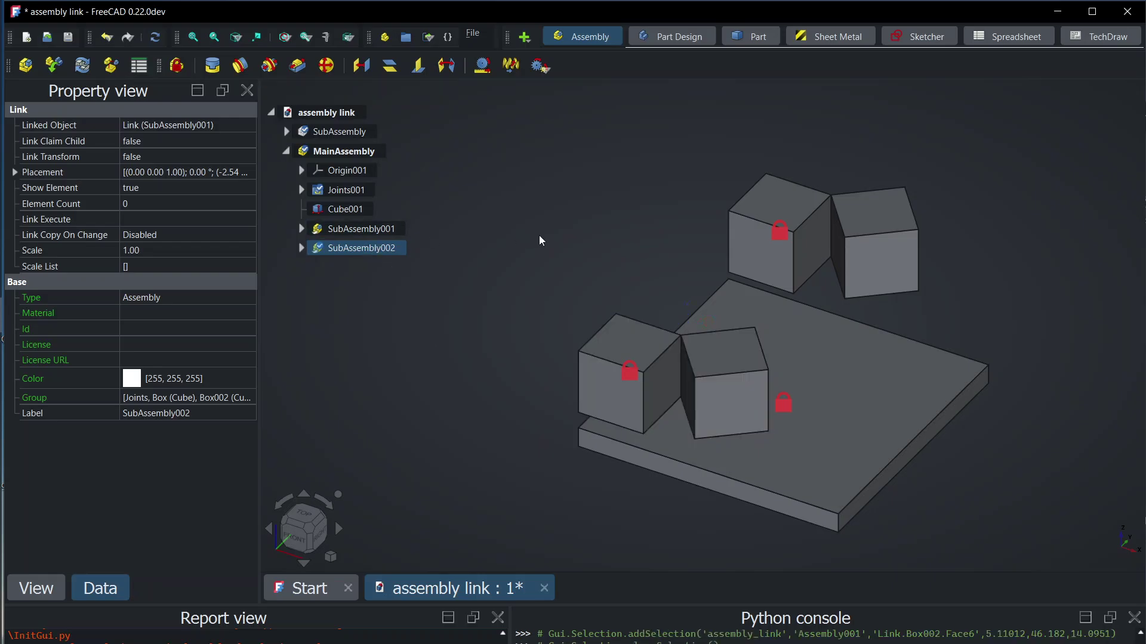
left_click_drag(757, 239, 726, 210)
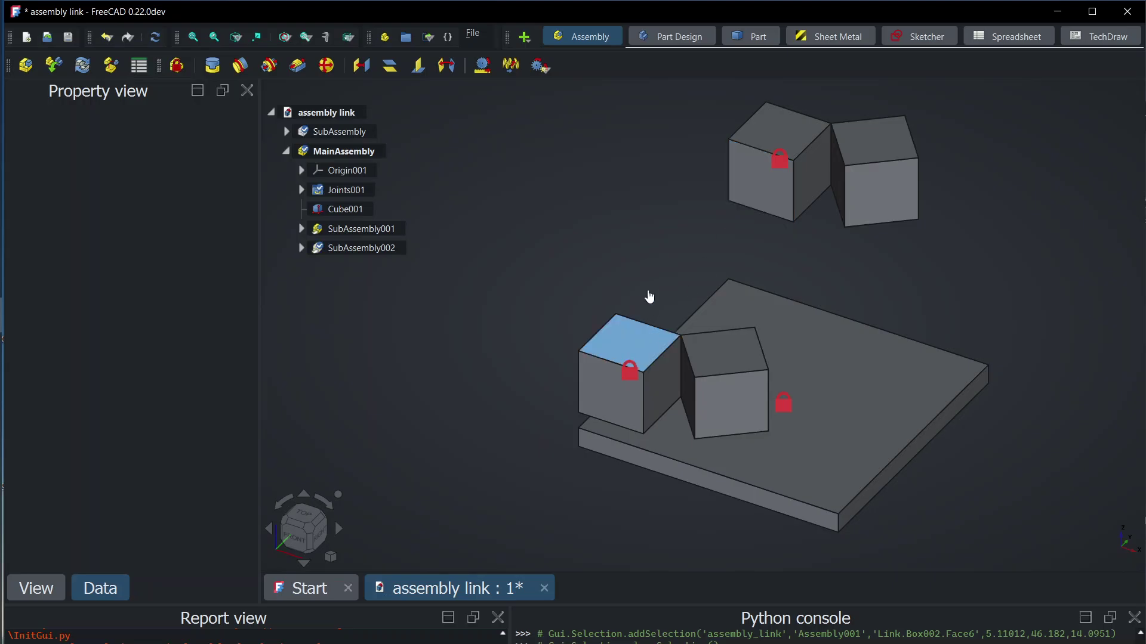
left_click_drag(650, 304, 648, 137)
left_click(344, 246)
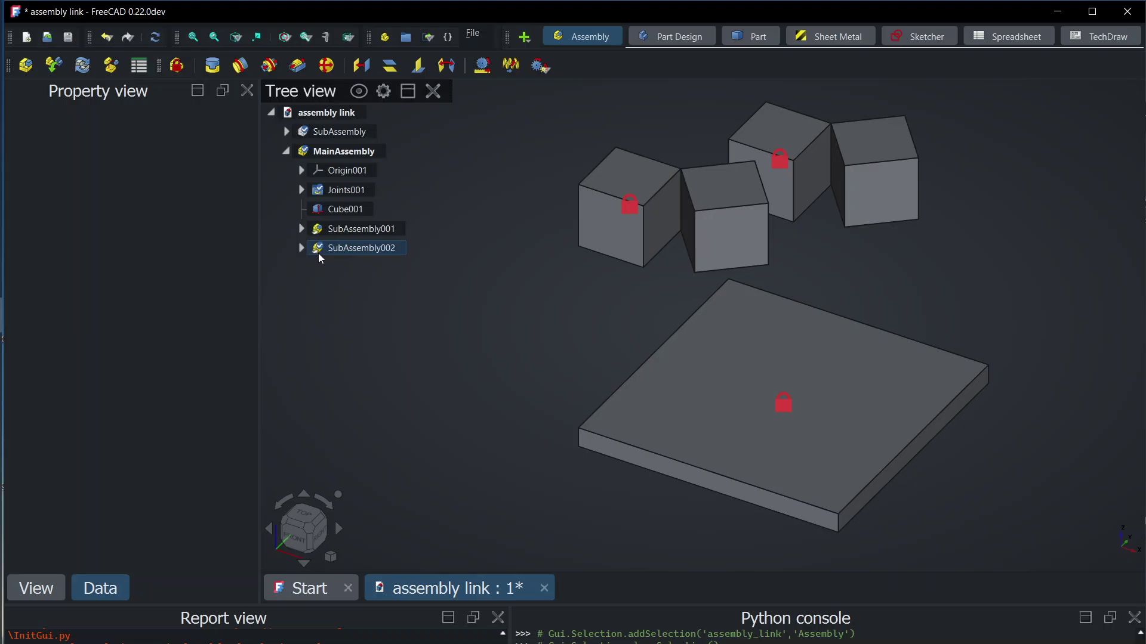
- Insert SubAssembly twice into MainAssembly as components, with rigid sub-assemblies enabled
left_click(51, 73)
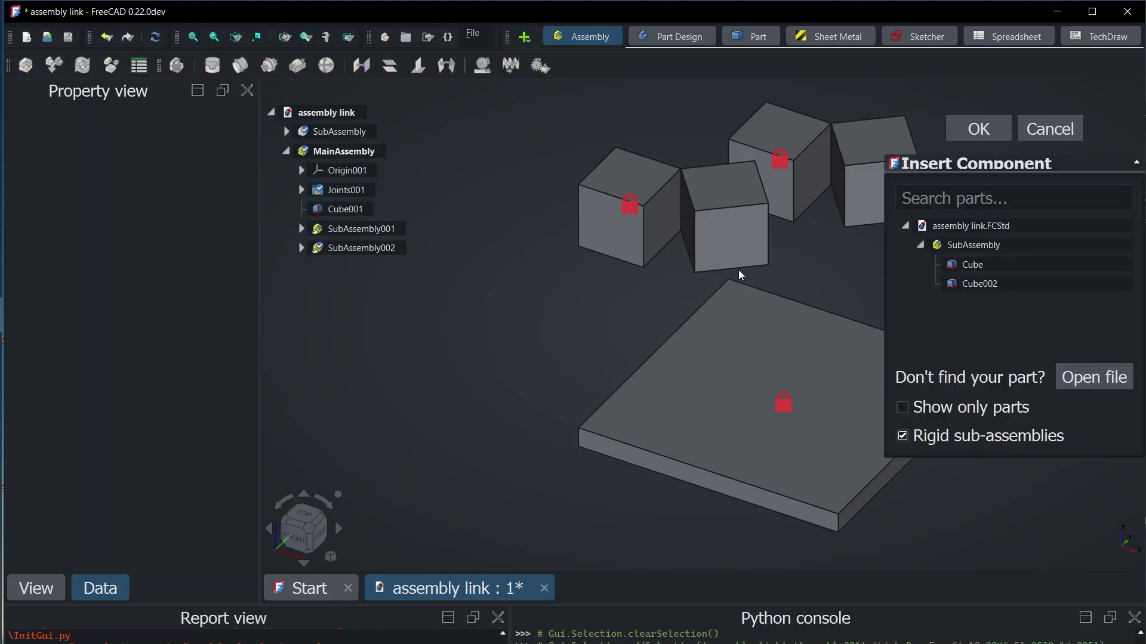
left_click(958, 249)
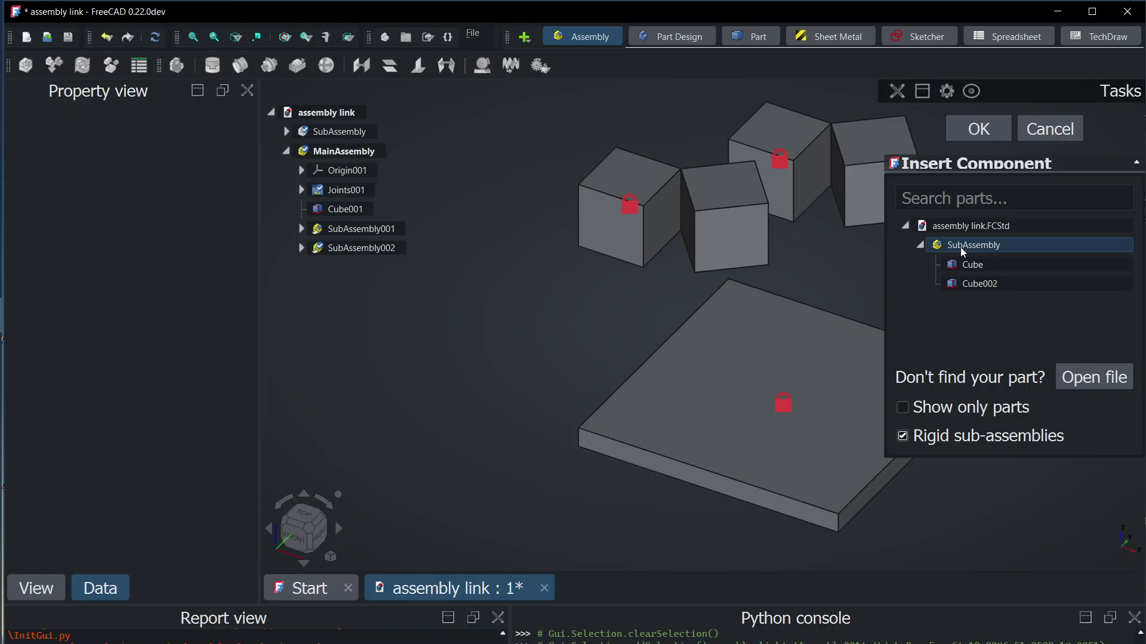
left_click(961, 247)
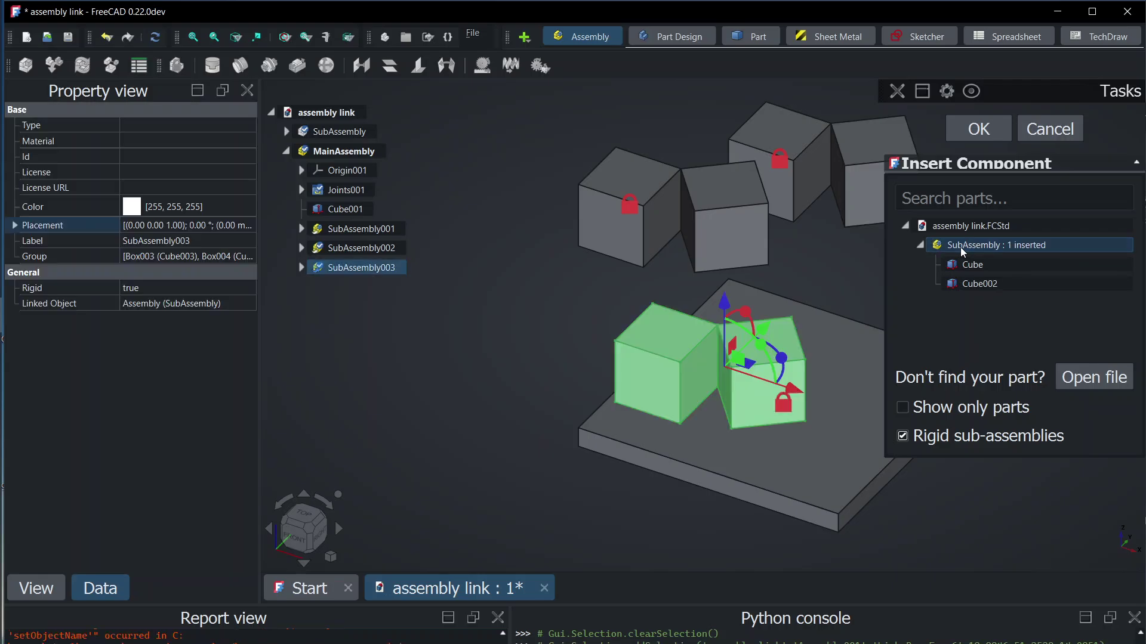
left_click(961, 247)
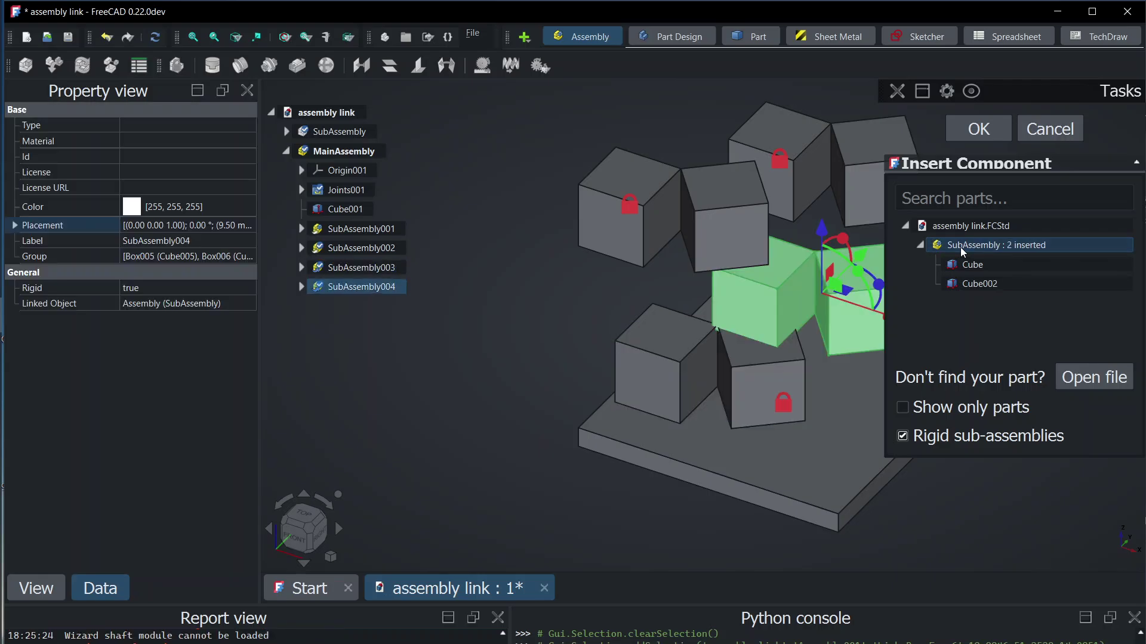
left_click(979, 129)
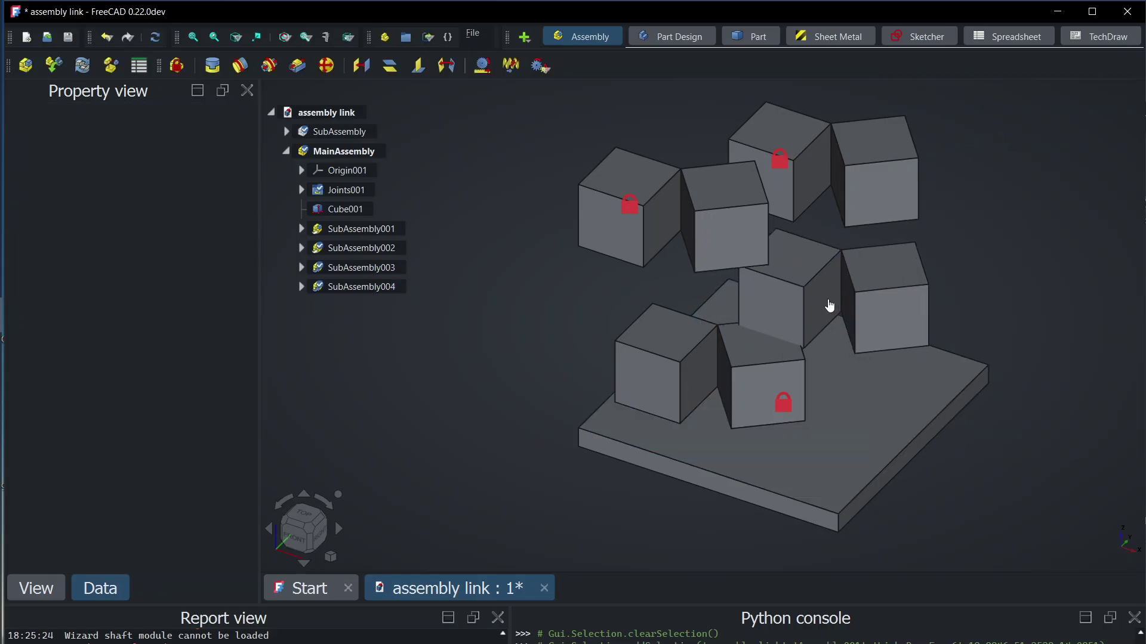
- Move SubAssembly004 and SubAssembly003 off the base plate so both stand beside it
left_click_drag(829, 305, 1003, 316)
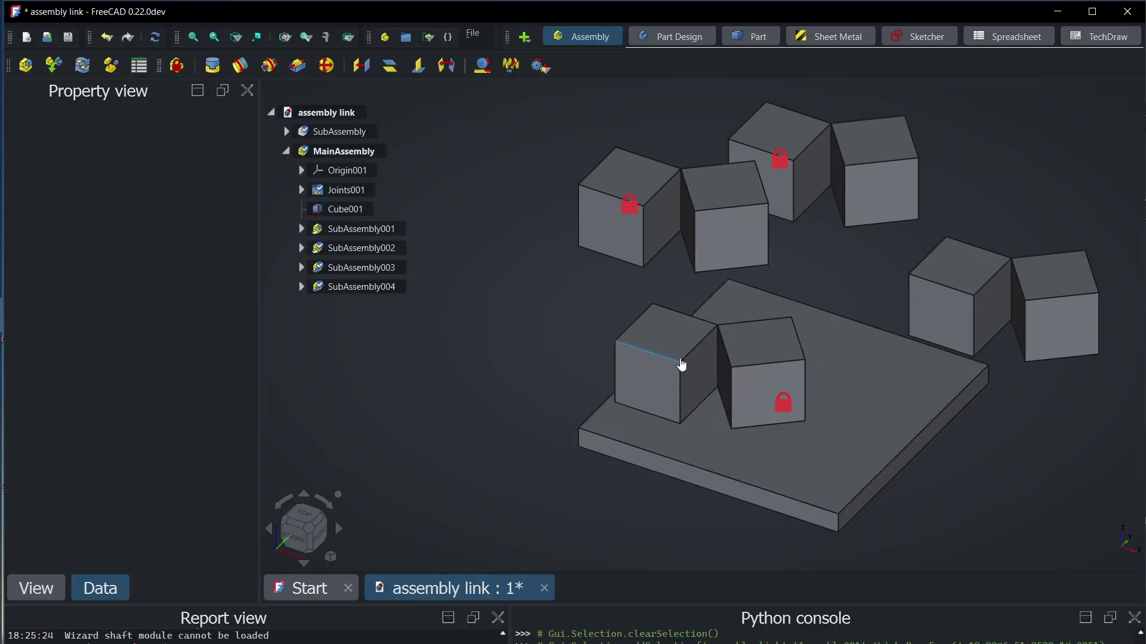
left_click_drag(681, 365, 988, 499)
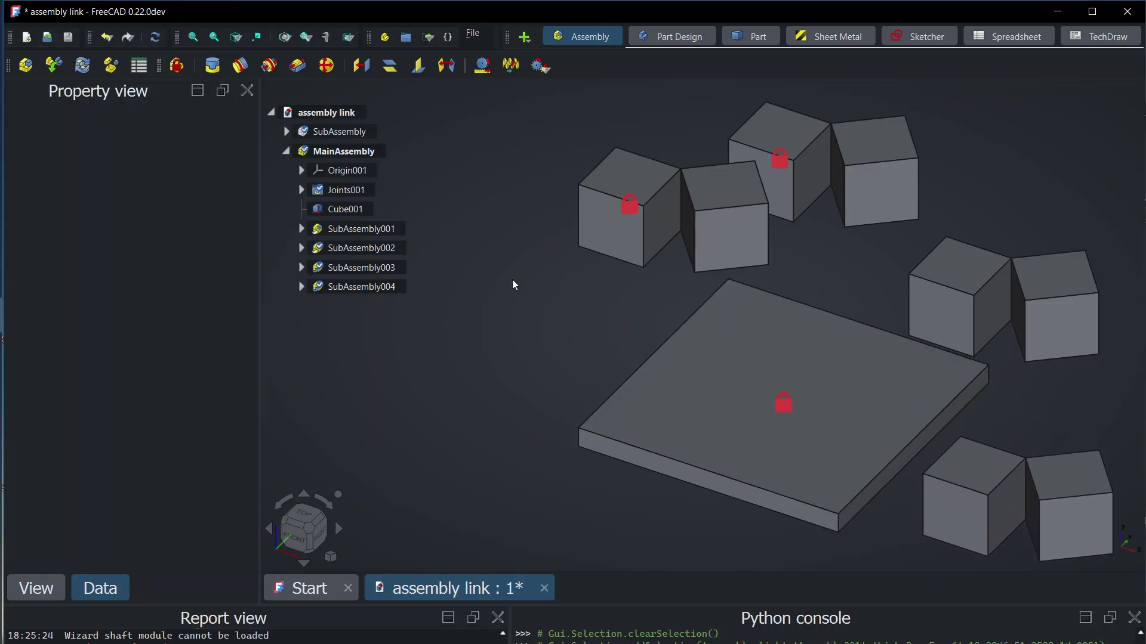
scroll(512, 279, "down", 2)
scroll(811, 423, "up", 1)
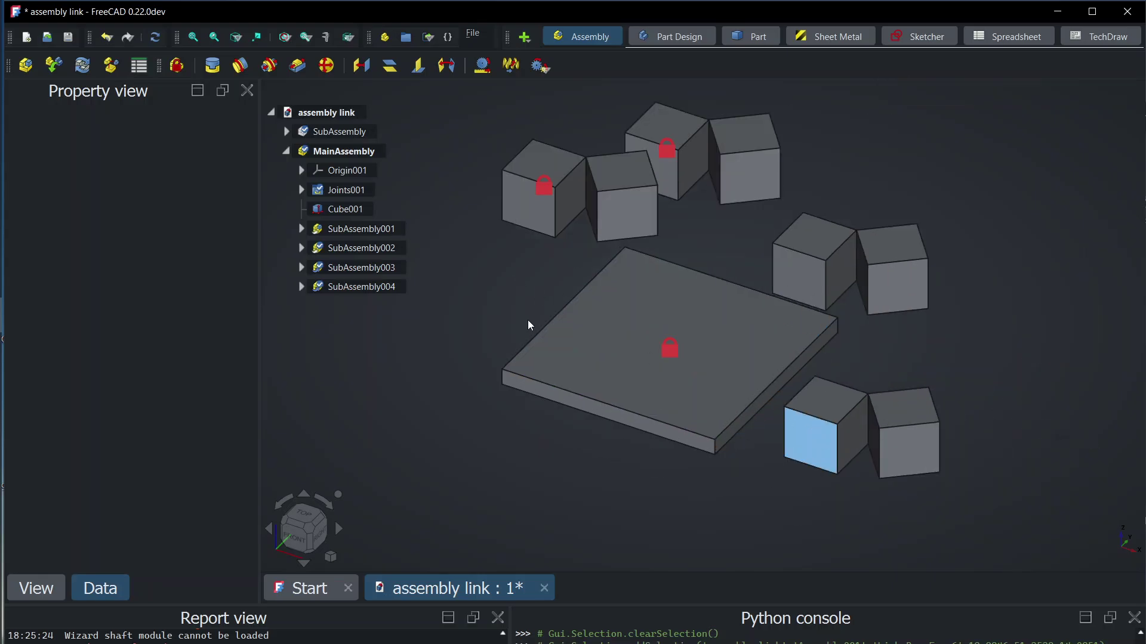
- Expand SubAssembly003 in the tree and hide the linked SubAssembly001 and SubAssembly002
left_click(318, 274)
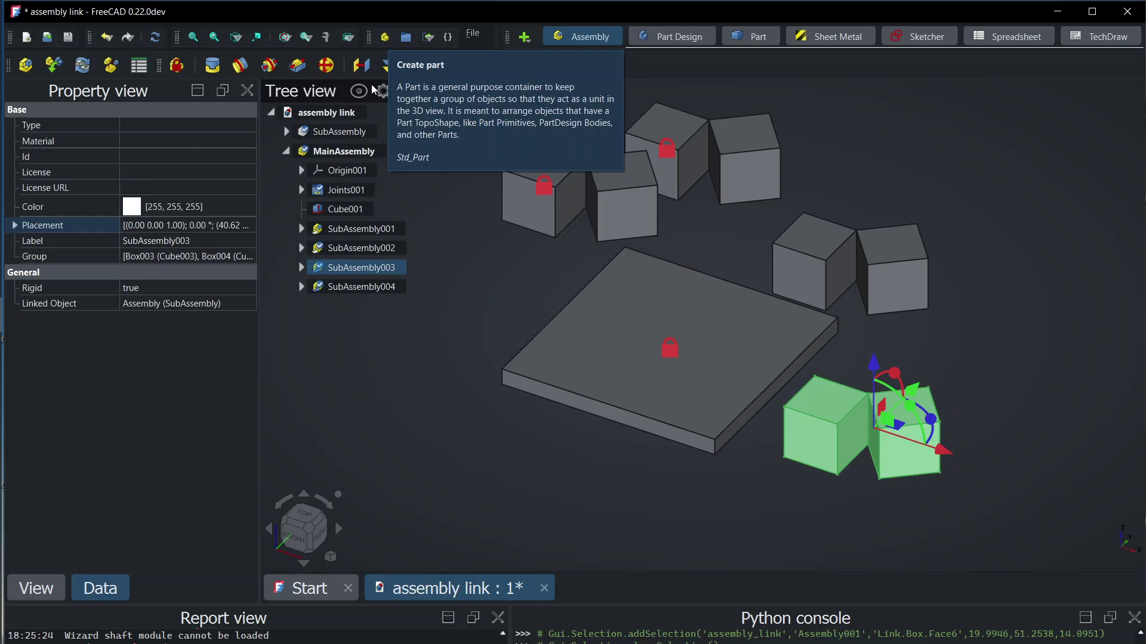
left_click(302, 268)
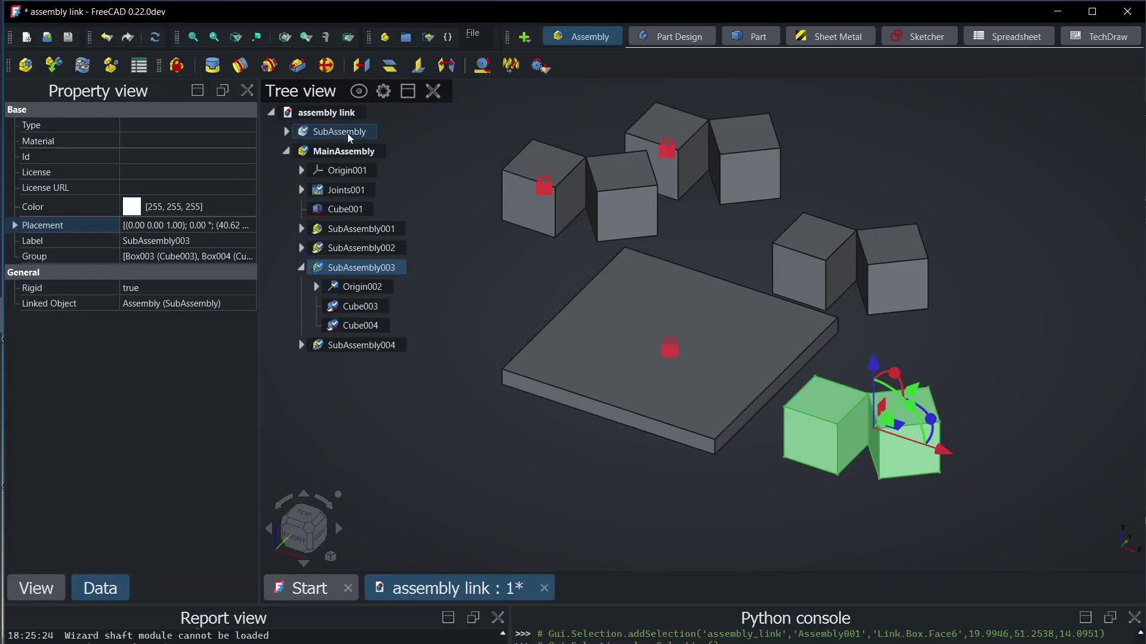
left_click(363, 244)
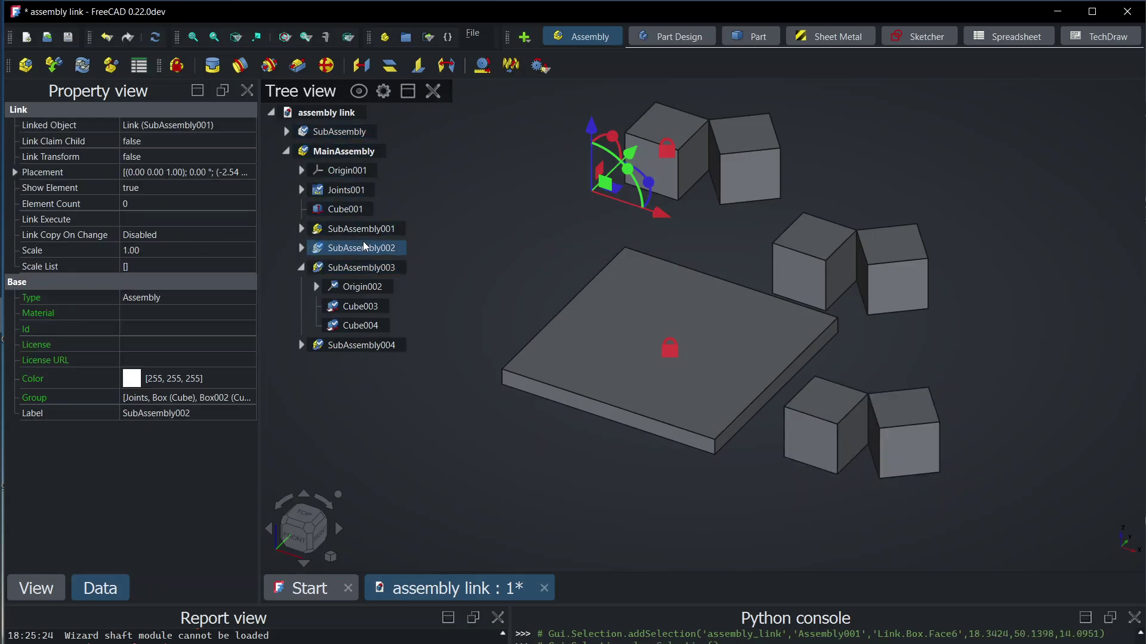
left_click(359, 229)
key("space")
left_click(611, 138)
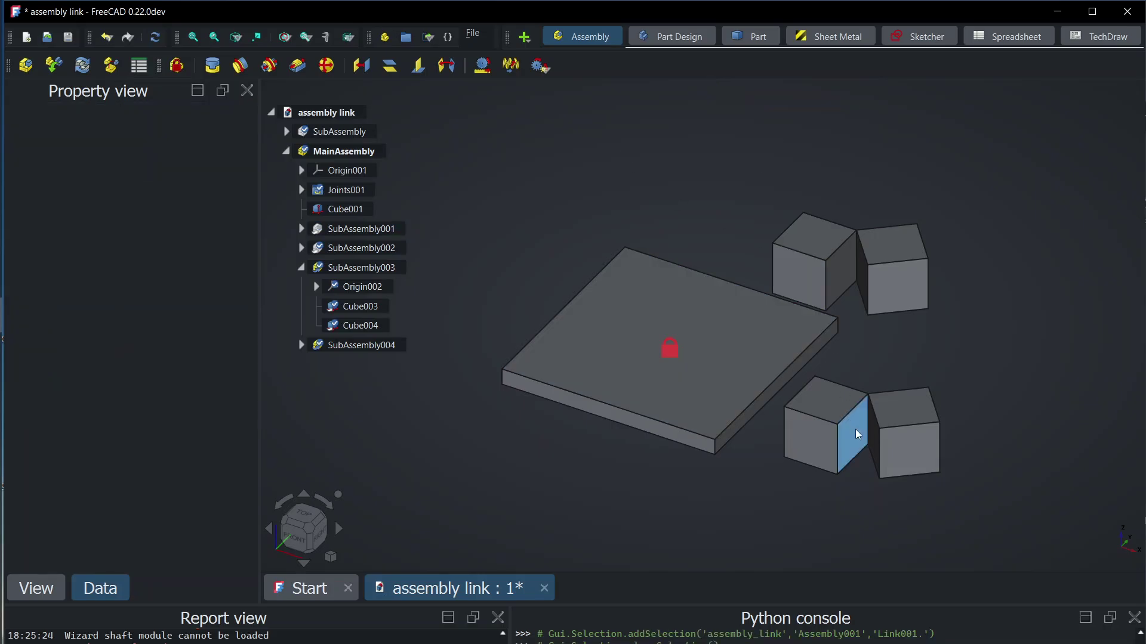
- Examine Cube003 and Cube004 in SubAssembly003 against the original Cube and Cube002 in SubAssembly
left_click(352, 268)
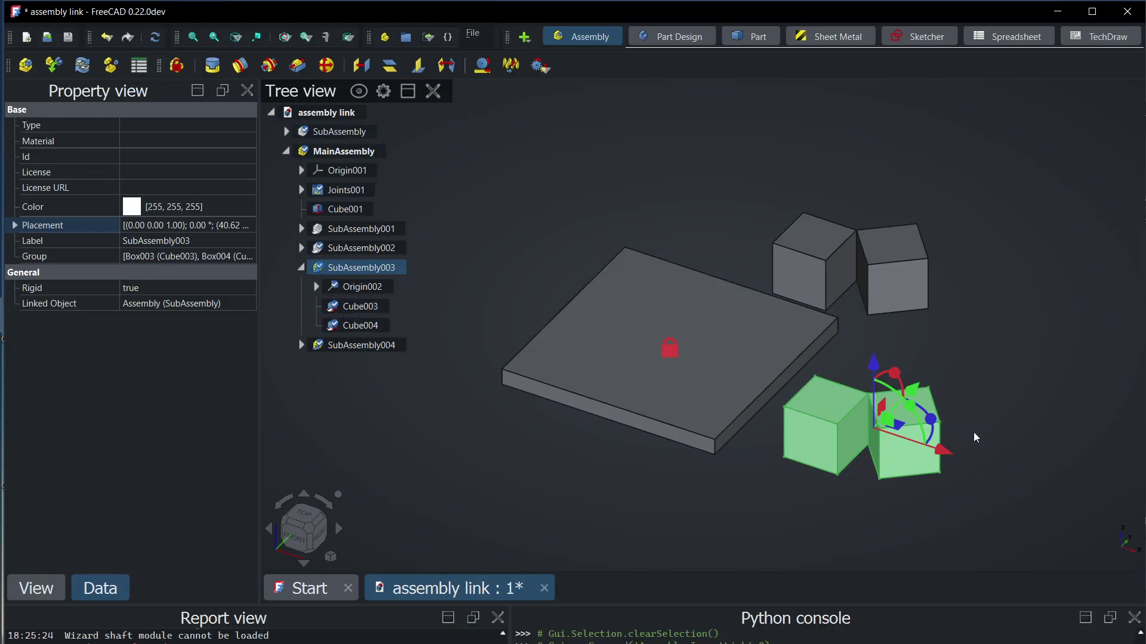
left_click(363, 306)
left_click(287, 131)
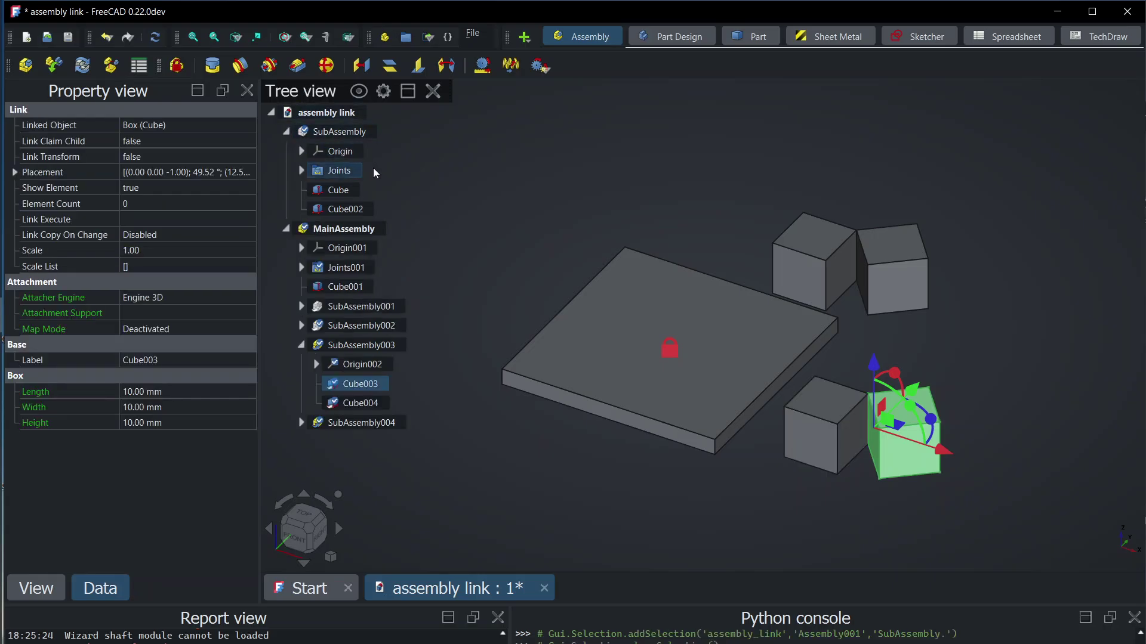
left_click(338, 189)
left_click(349, 208, "ctrl")
left_click(335, 385)
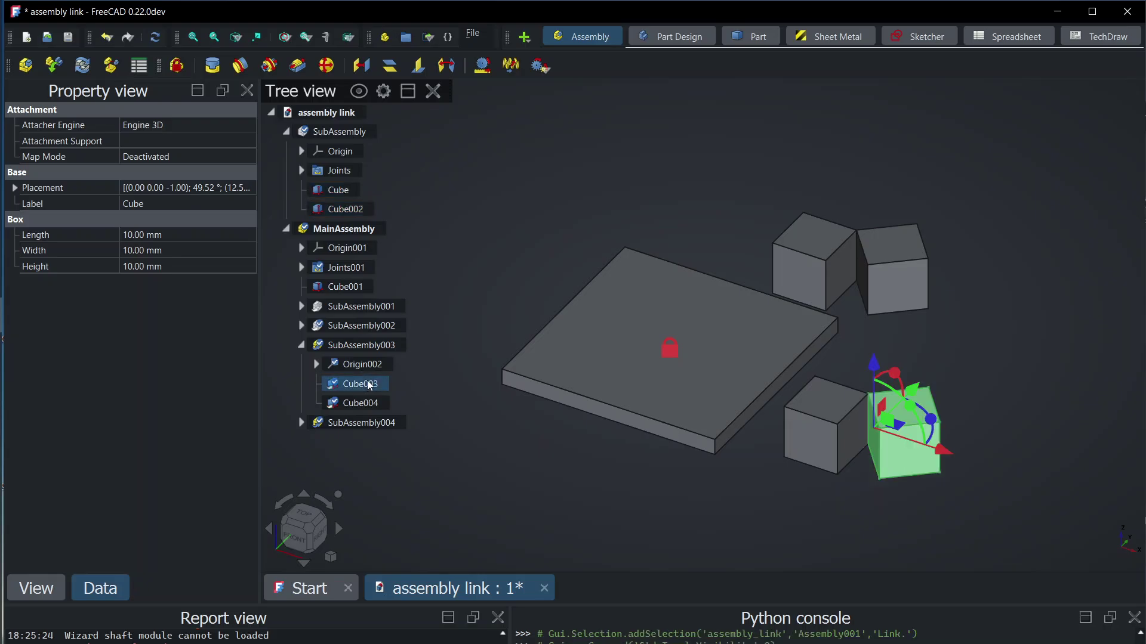
left_click(345, 190, "ctrl")
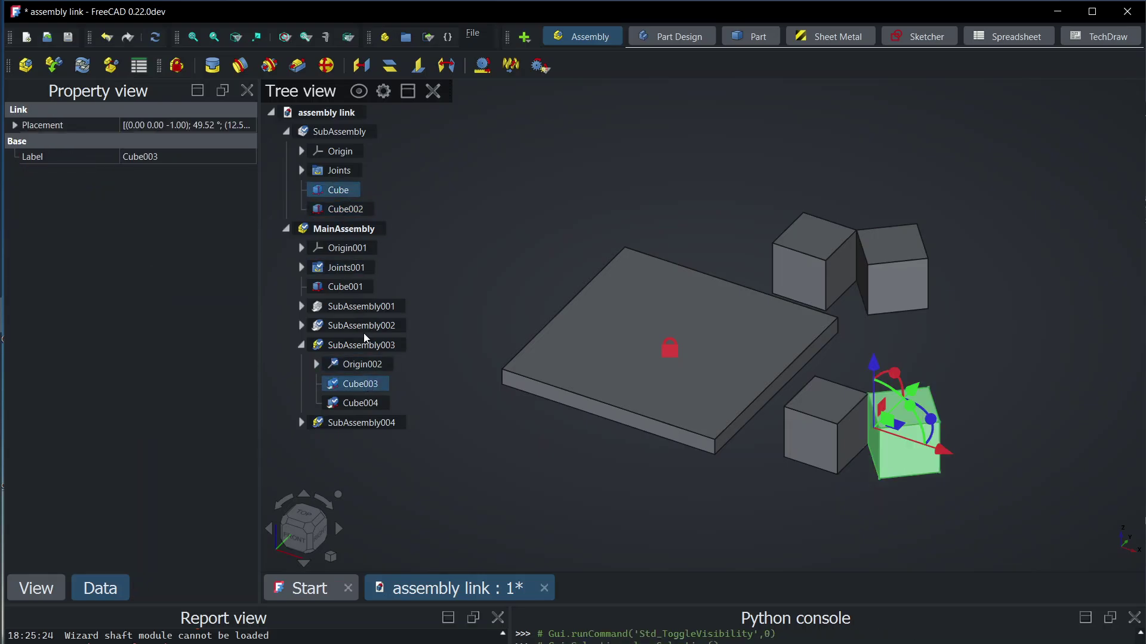
left_click(360, 403, "ctrl")
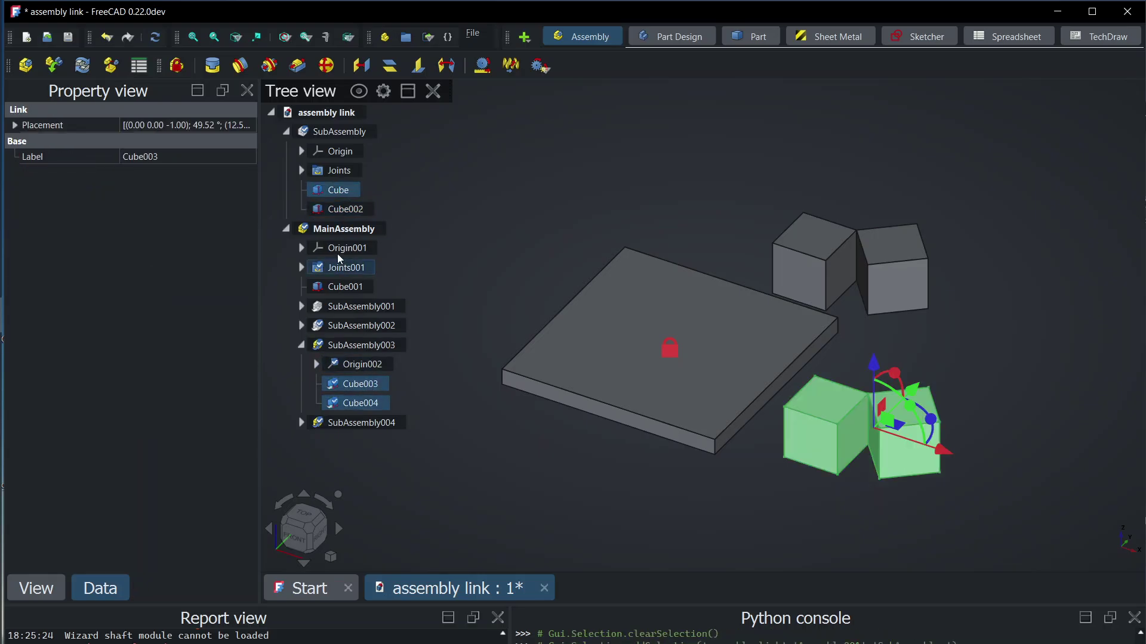
- Inspect the properties of SubAssembly003 and the linked objects of its Cube003 and Cube004
left_click(351, 347)
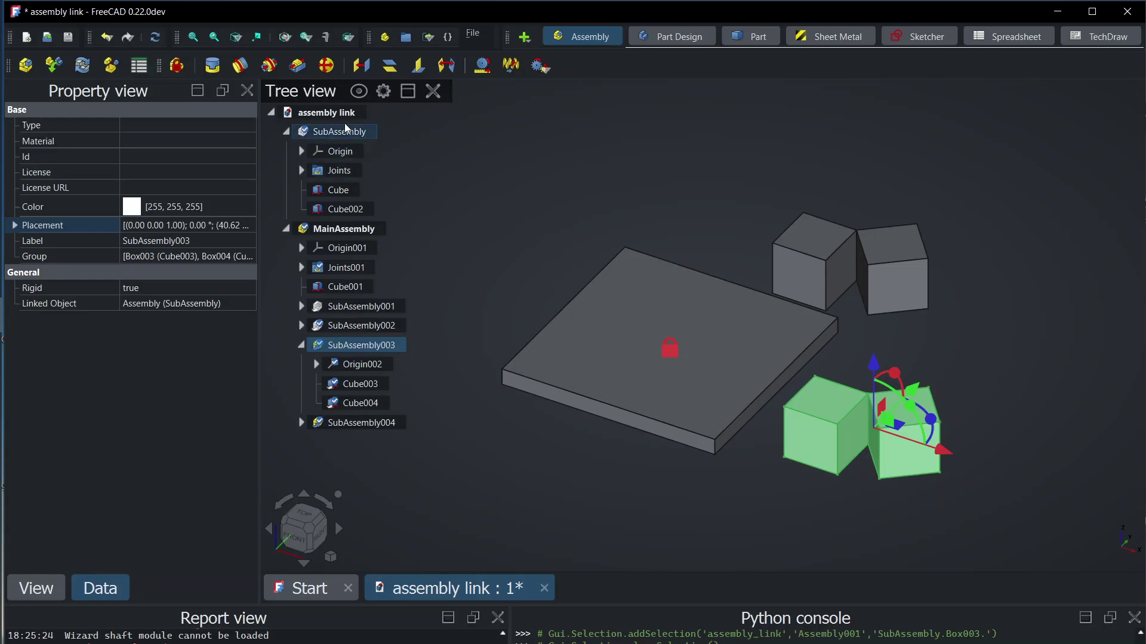
left_click(357, 404)
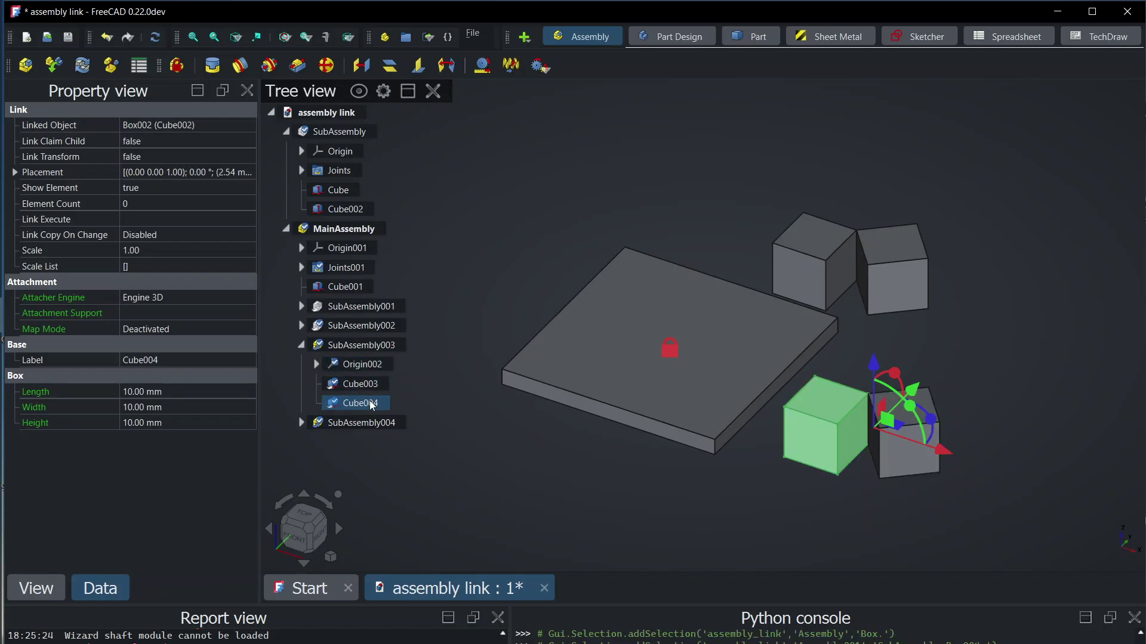
left_click(367, 386)
left_click(365, 405, "ctrl")
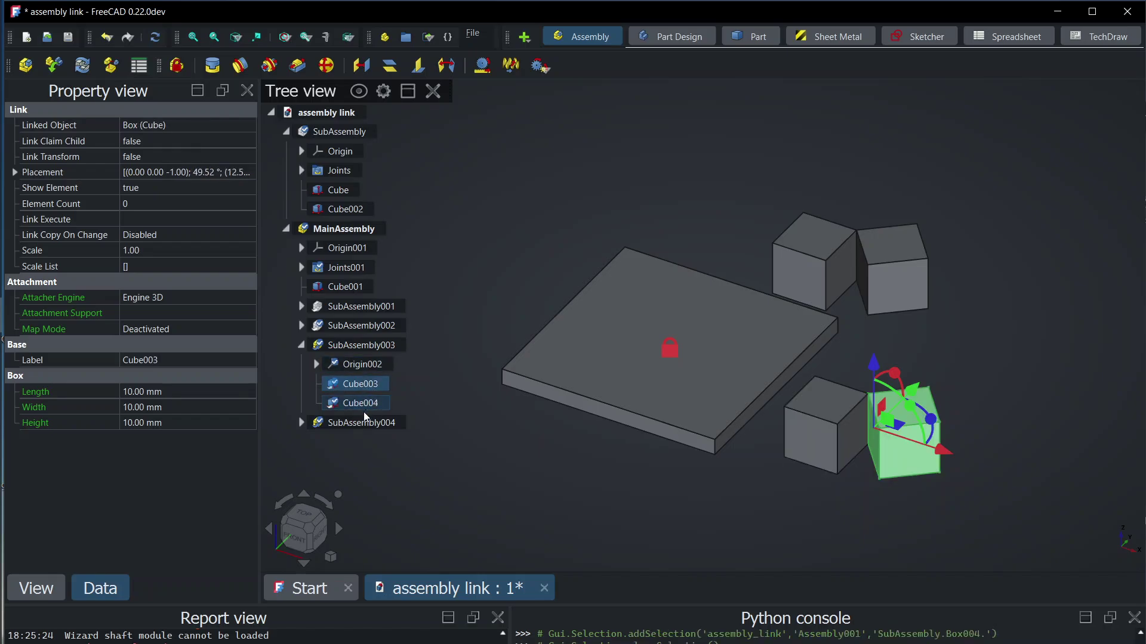
left_click(364, 405)
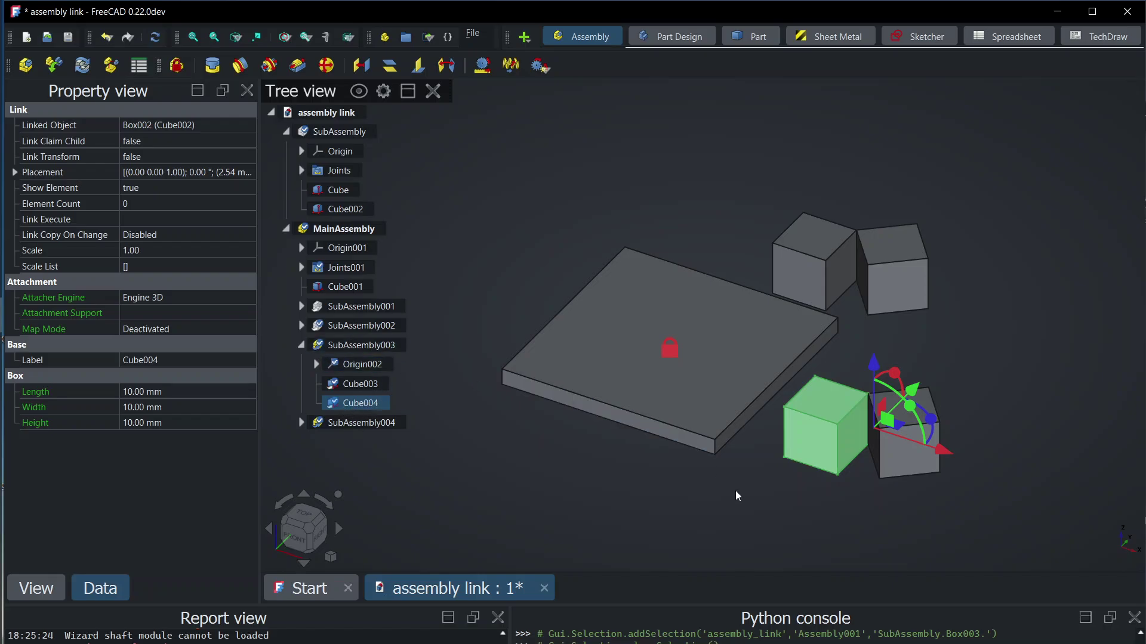
- Shift SubAssembly003 slightly by its Cube004 and compare its cubes' placements with those of the original Cube and Cube002
left_click(522, 462)
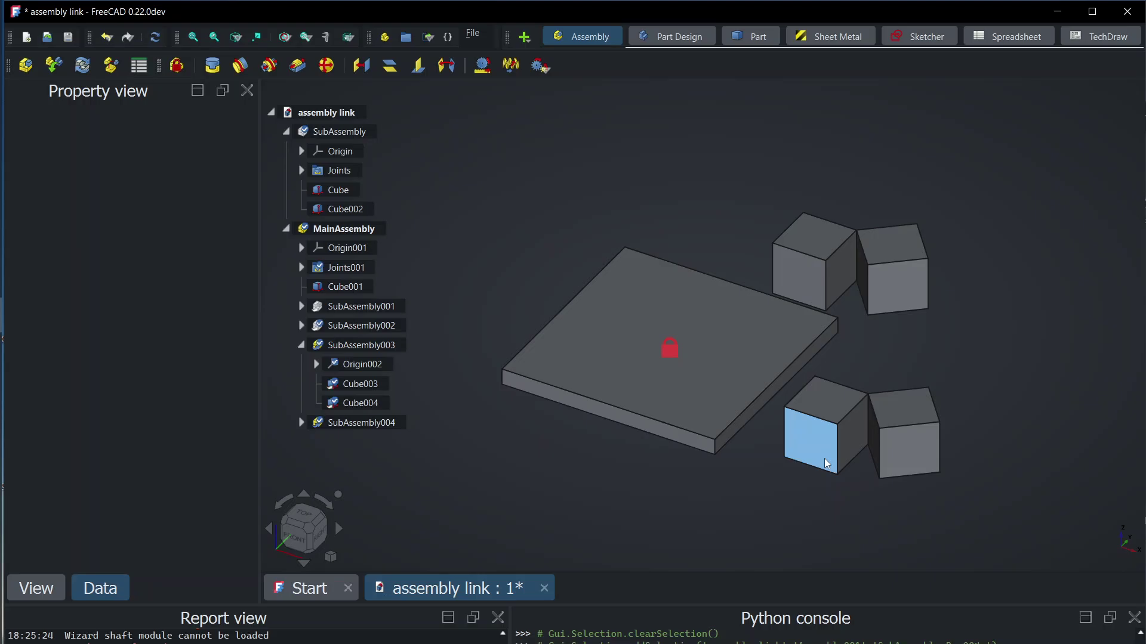
left_click_drag(827, 464, 847, 463)
left_click(353, 385)
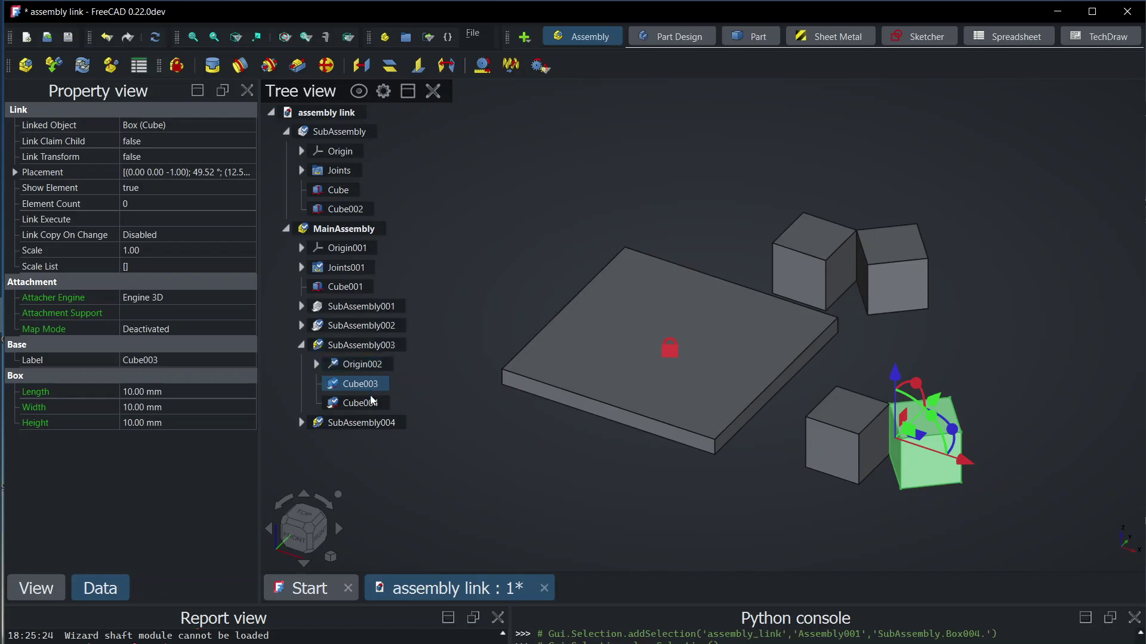
left_click(371, 402, "ctrl")
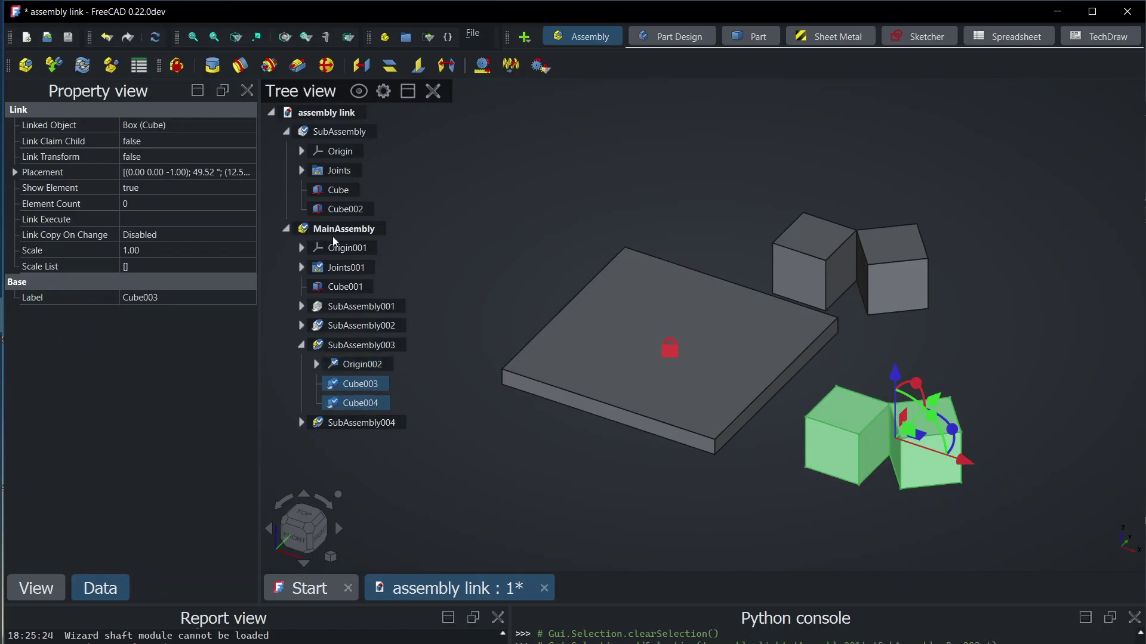
left_click(348, 191, "ctrl")
left_click(353, 211, "ctrl")
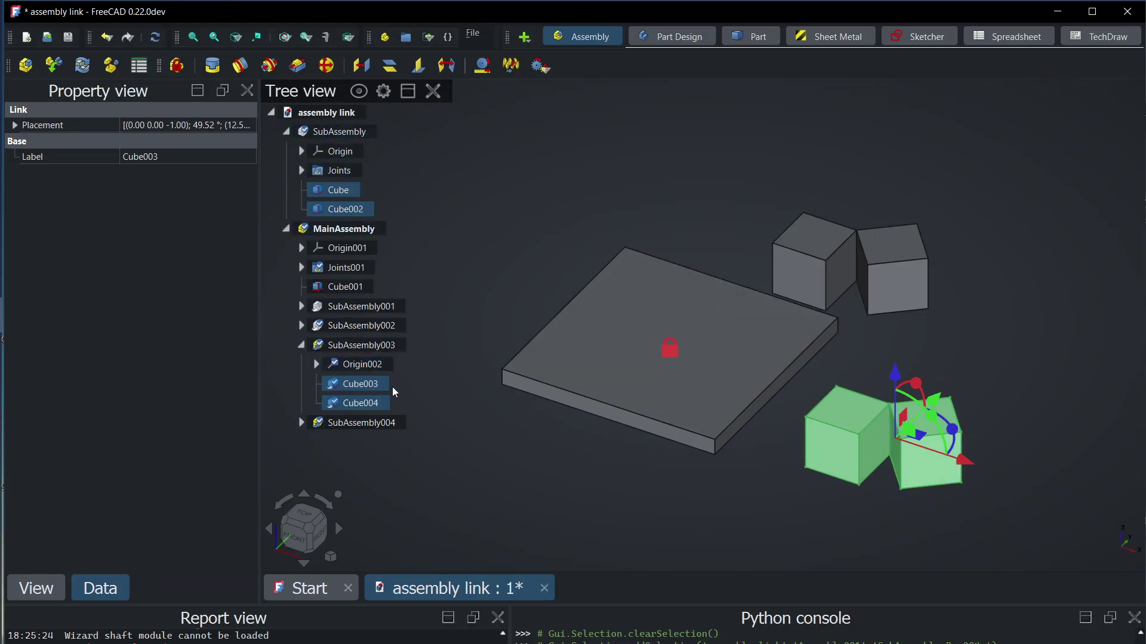
left_click(998, 427)
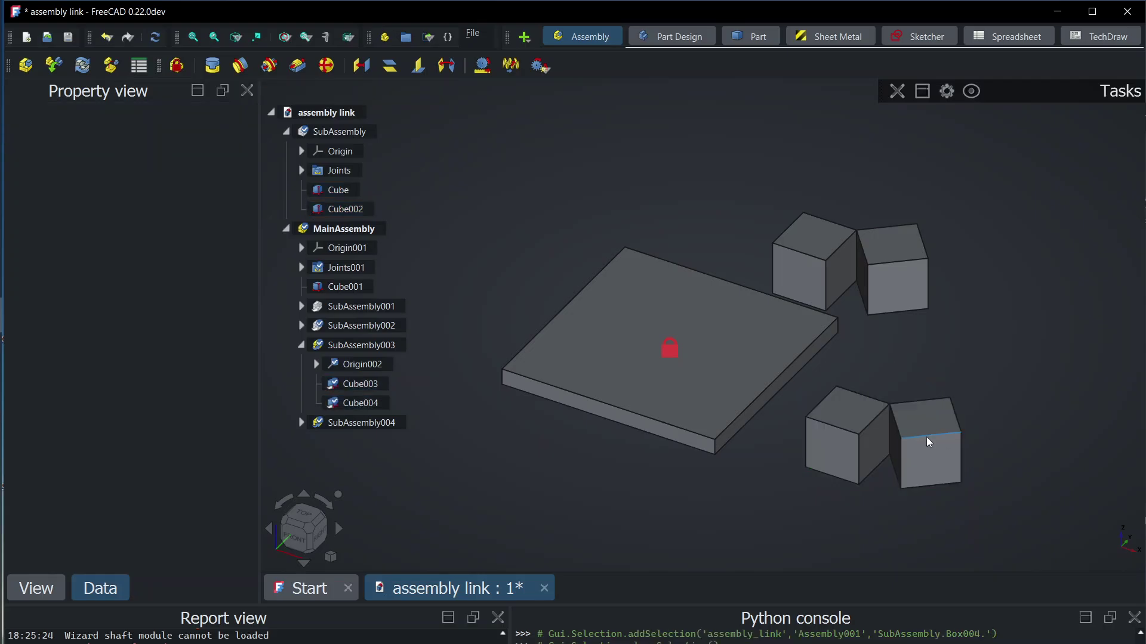
- Turn SubAssembly003 flexible and move it off the base plate
left_click(353, 347)
right_click(353, 343)
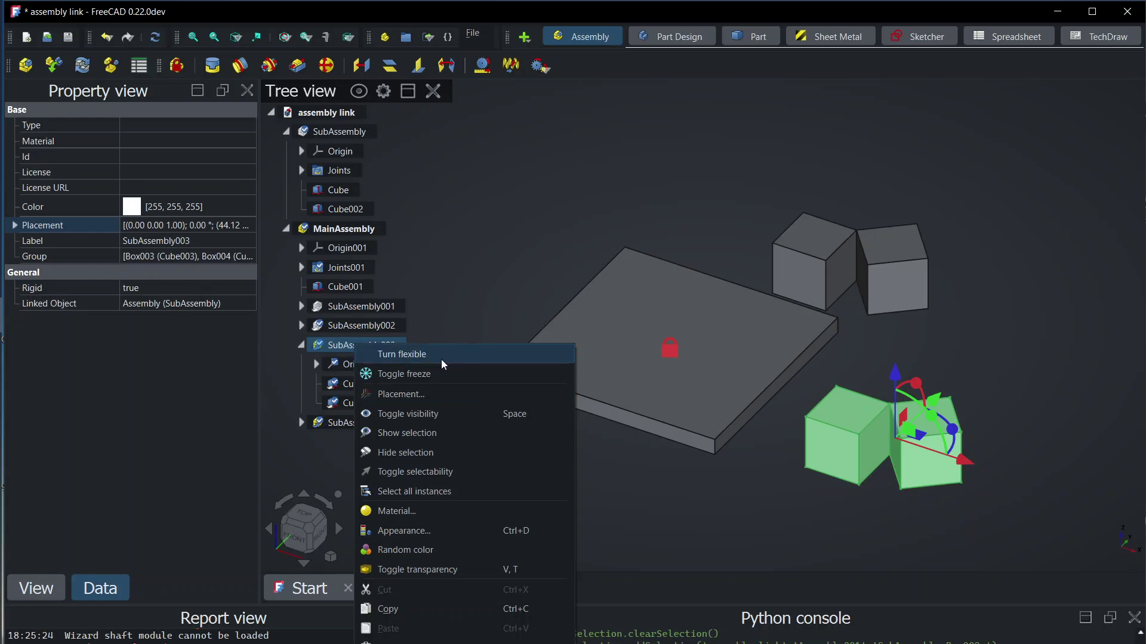
left_click(413, 355)
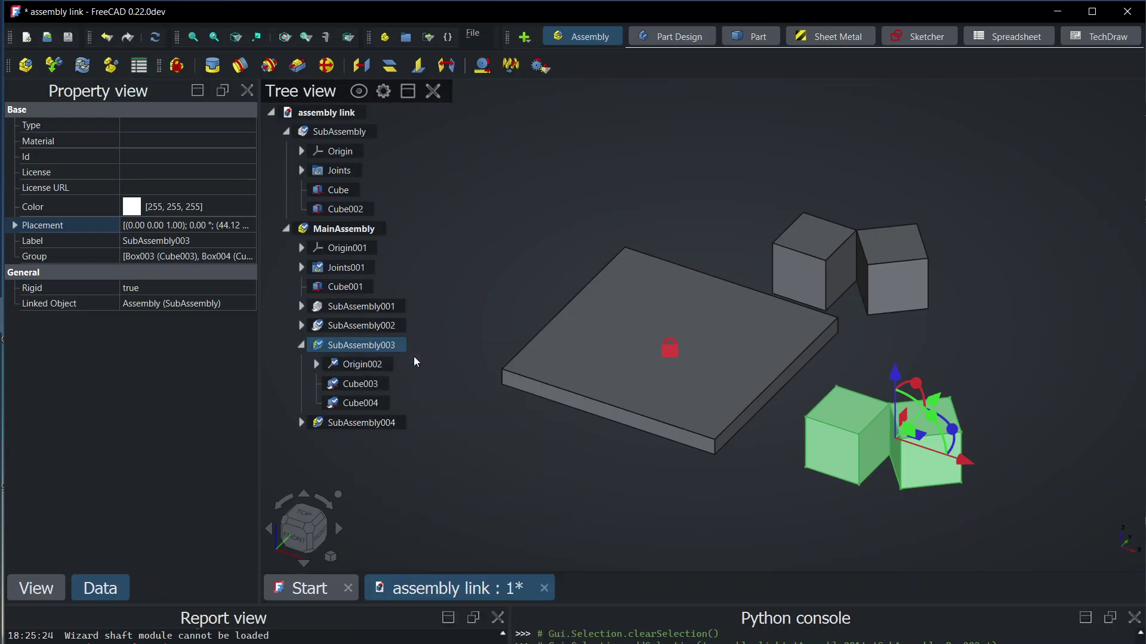
left_click(823, 491)
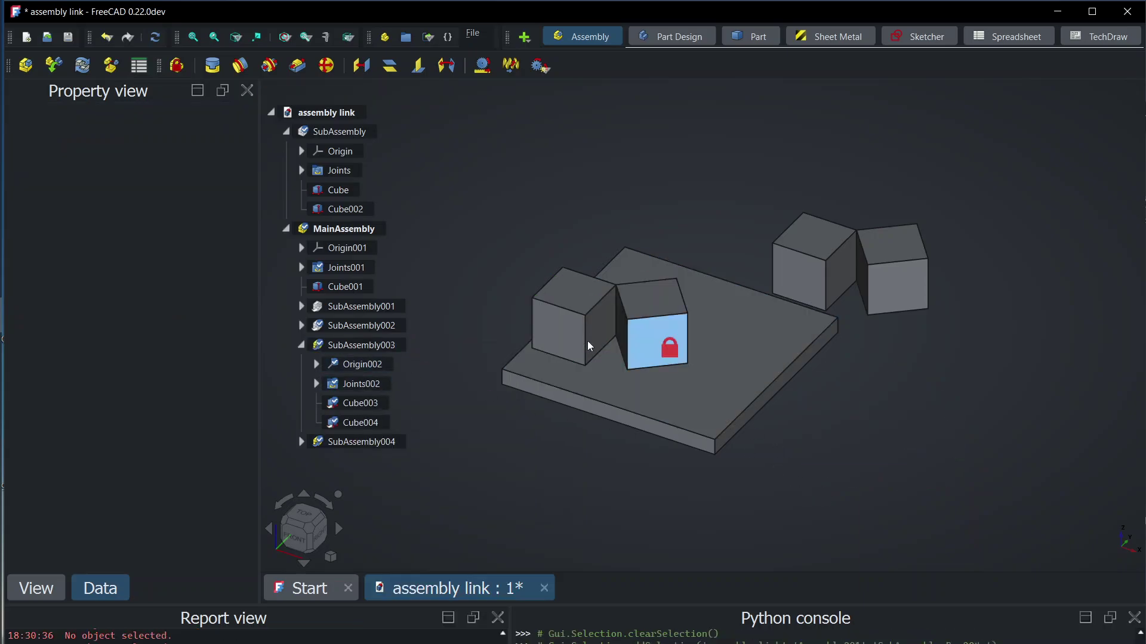
left_click_drag(588, 337, 916, 406)
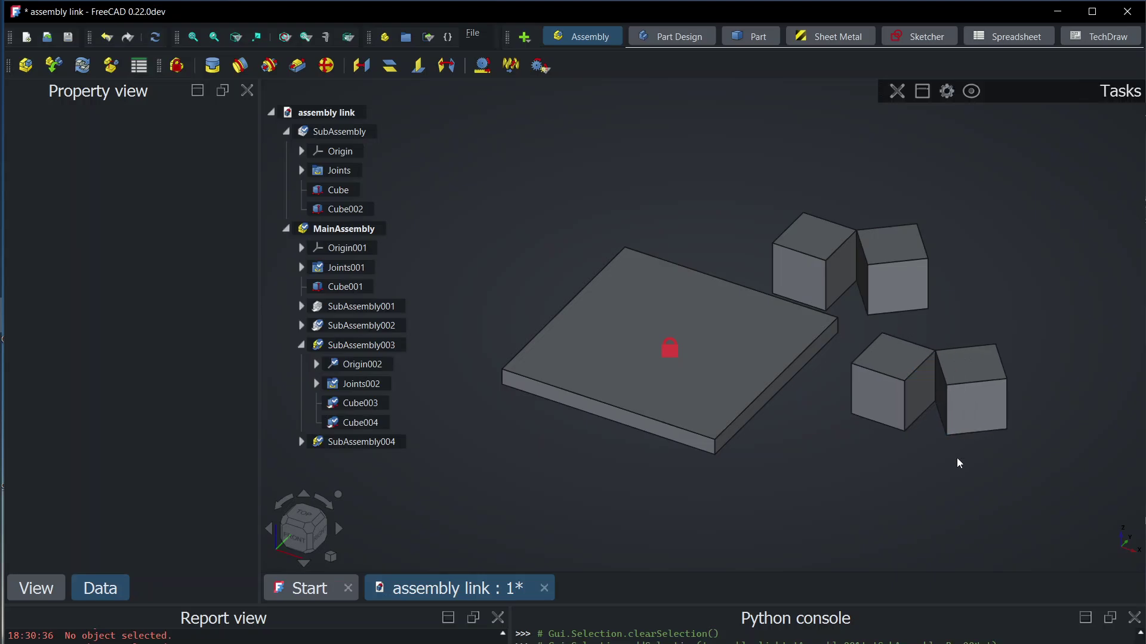
left_click_drag(992, 386, 991, 403)
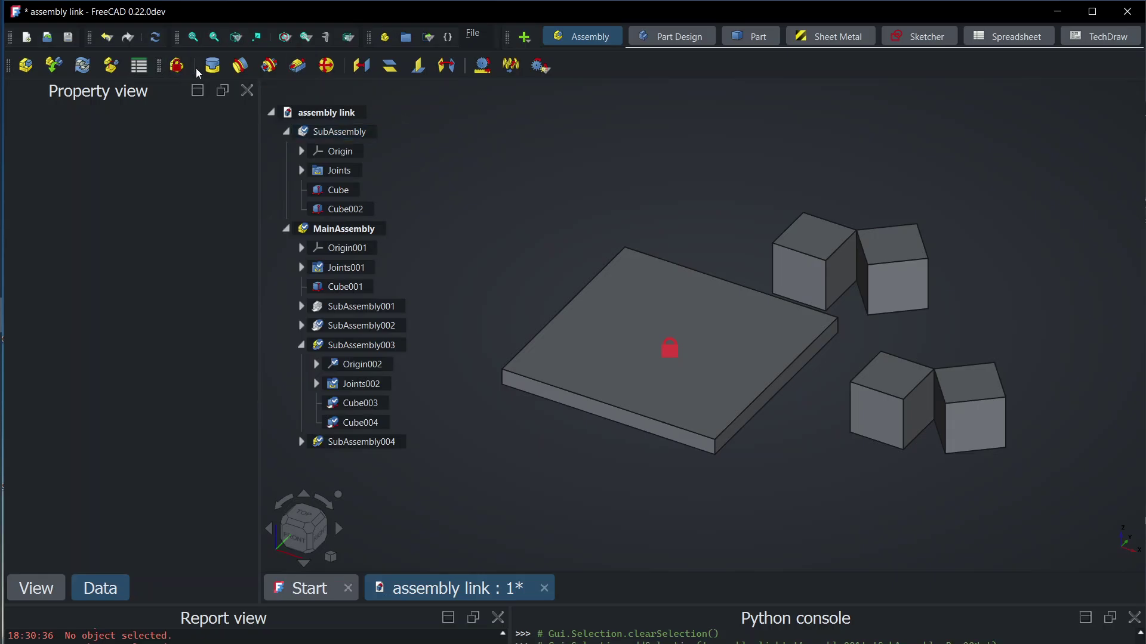
- Add a slider joint between the base plate's near corner and Cube004's vertical edge, and test sliding SubAssembly003 and swinging Cube003
left_click(297, 64)
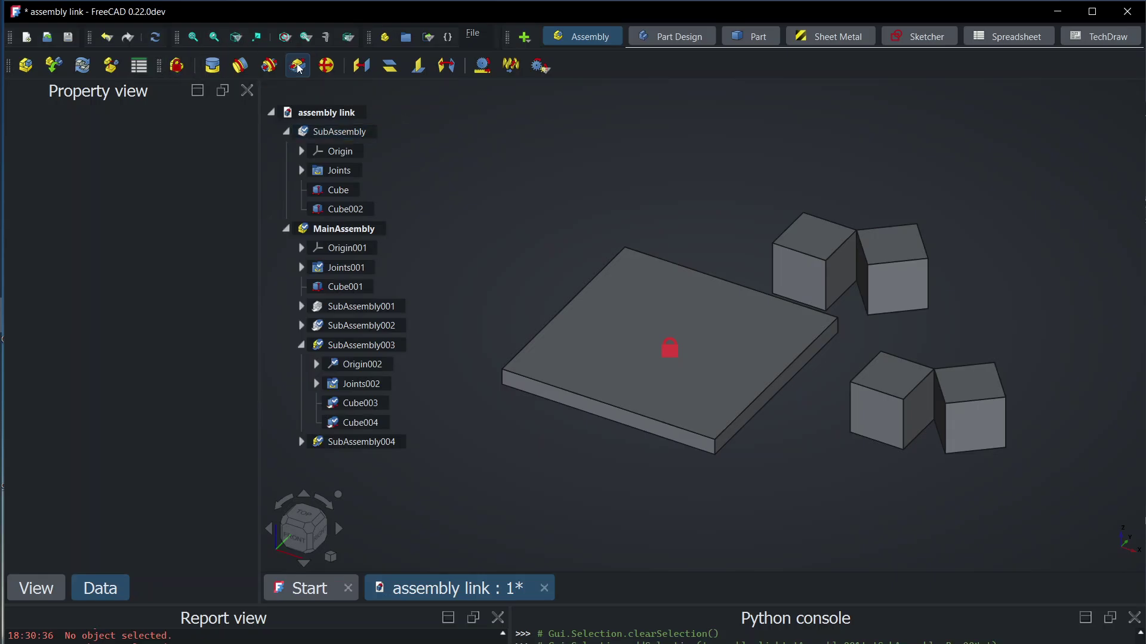
left_click(706, 429)
left_click(853, 413)
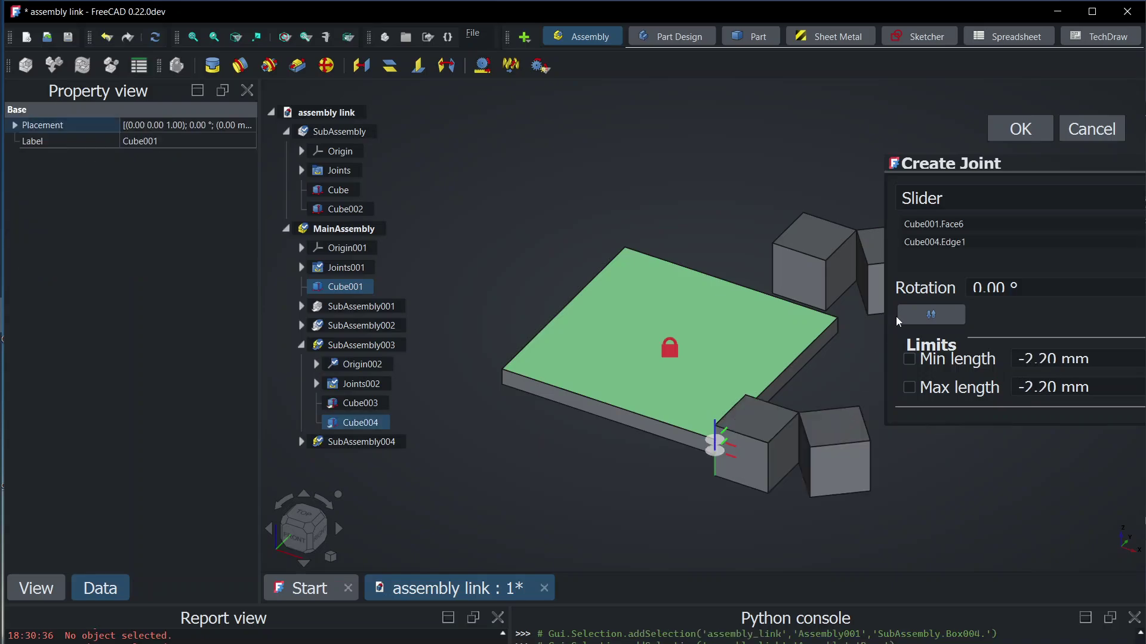
left_click(1018, 129)
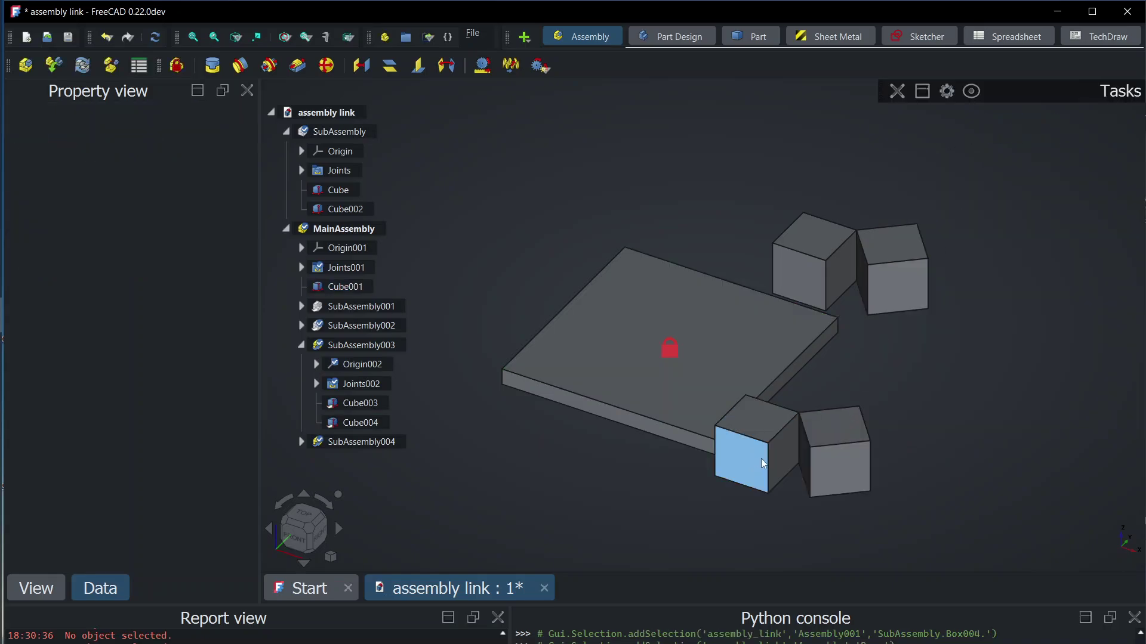
left_click_drag(780, 370, 754, 438)
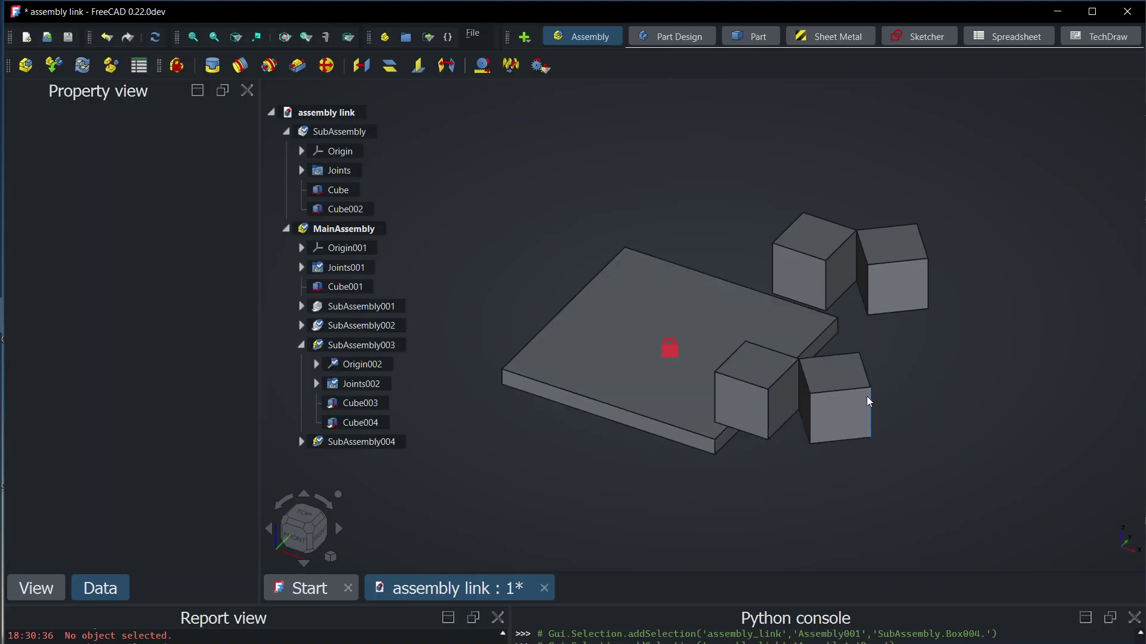
mouse_move(852, 389)
left_mouse_down()
mouse_move(890, 340)
mouse_move(900, 384)
mouse_move(891, 404)
mouse_move(796, 360)
mouse_move(852, 388)
mouse_move(861, 358)
mouse_move(884, 383)
mouse_move(859, 440)
mouse_move(839, 422)
mouse_move(878, 378)
left_mouse_up()
- Inspect Cube004 and Cube003 of SubAssembly003 alongside Cube006 of SubAssembly004
left_click(805, 235)
left_click(719, 374)
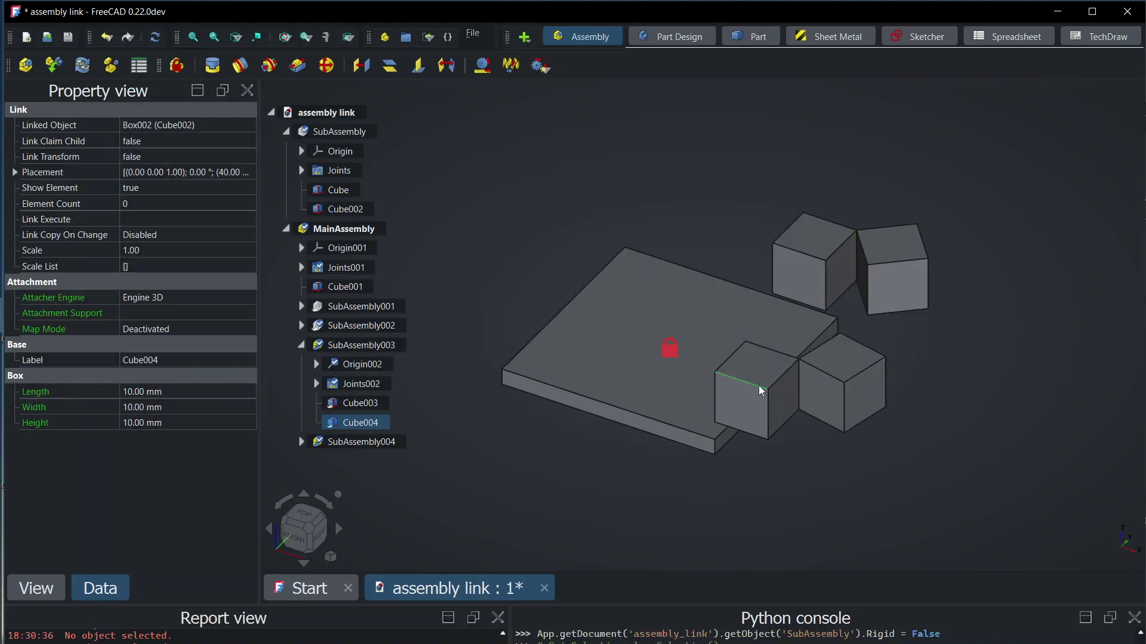
left_click(813, 239)
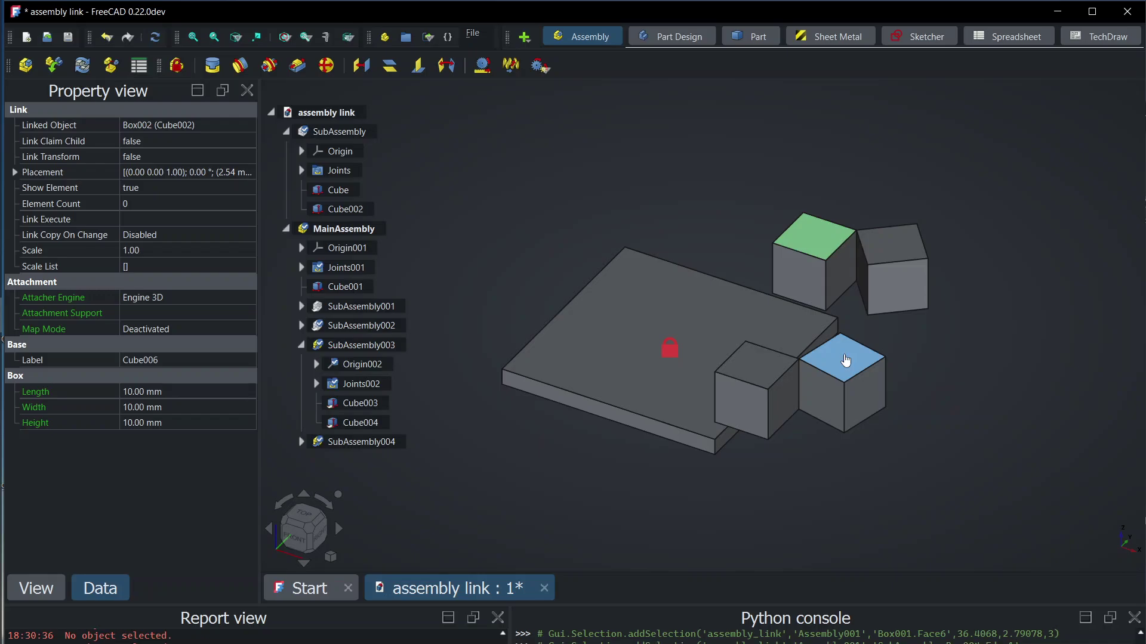
left_click(845, 360)
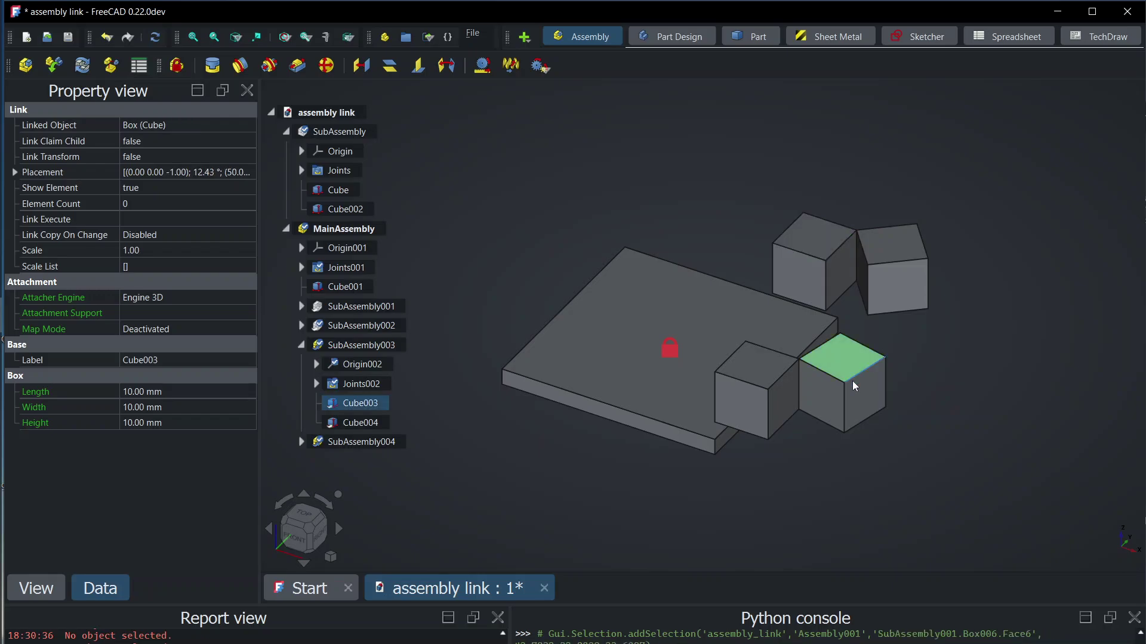
left_click(362, 422)
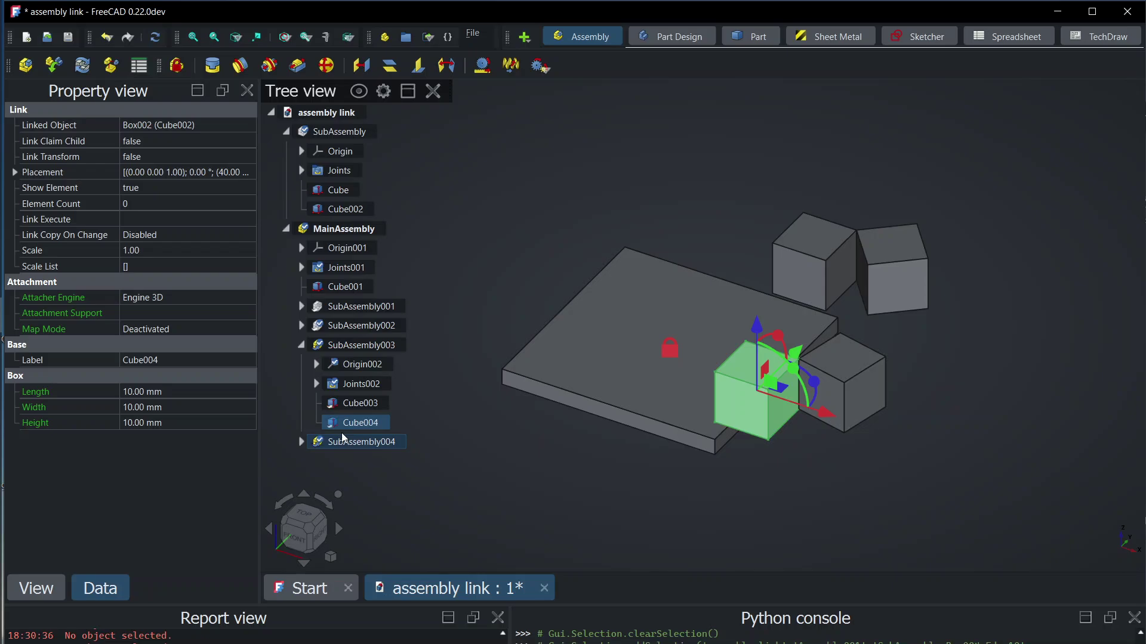
- Compare Cube005 and Cube006 in SubAssembly004 with Cube003 and Cube004, and swing Cube003 around behind Cube004
left_click(300, 441)
scroll(349, 370, "down", 1)
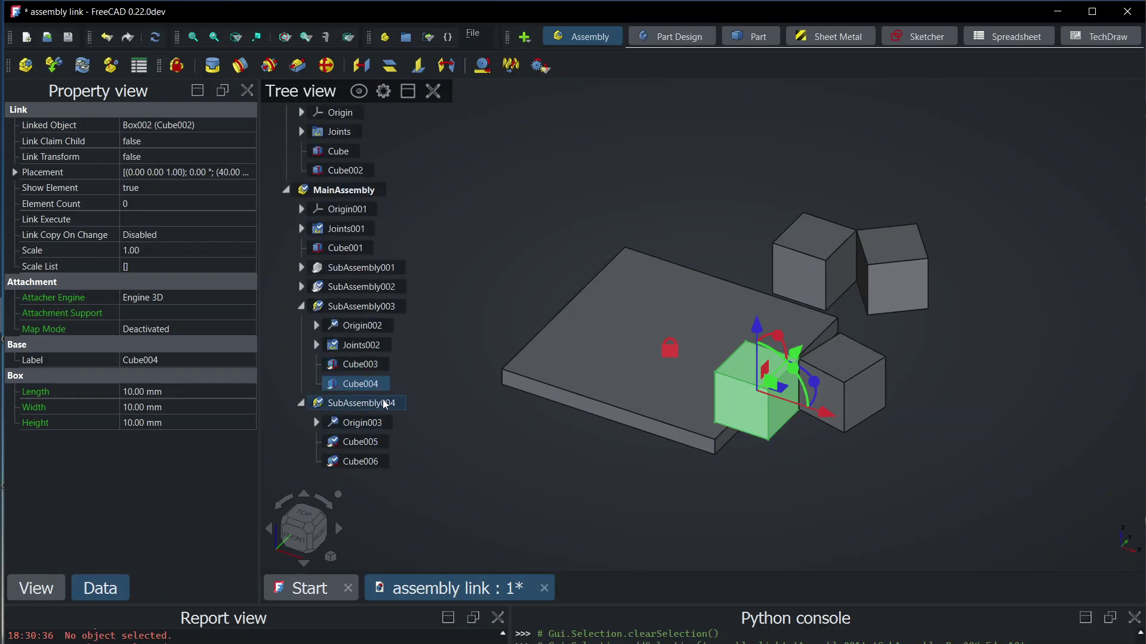
left_click(367, 446)
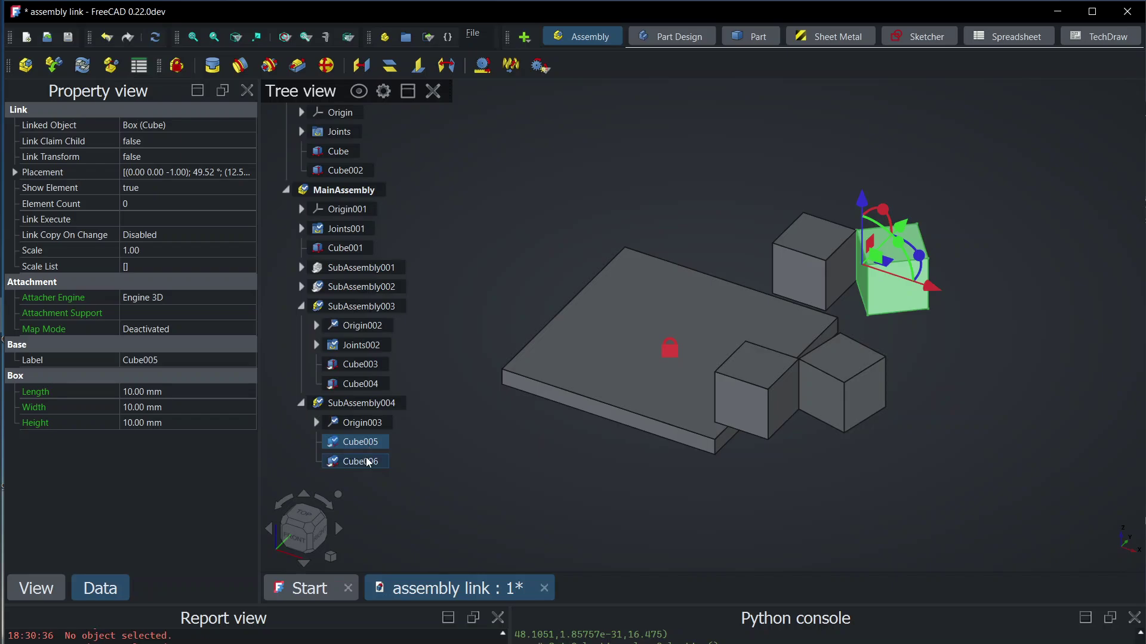
left_click(365, 460, "ctrl")
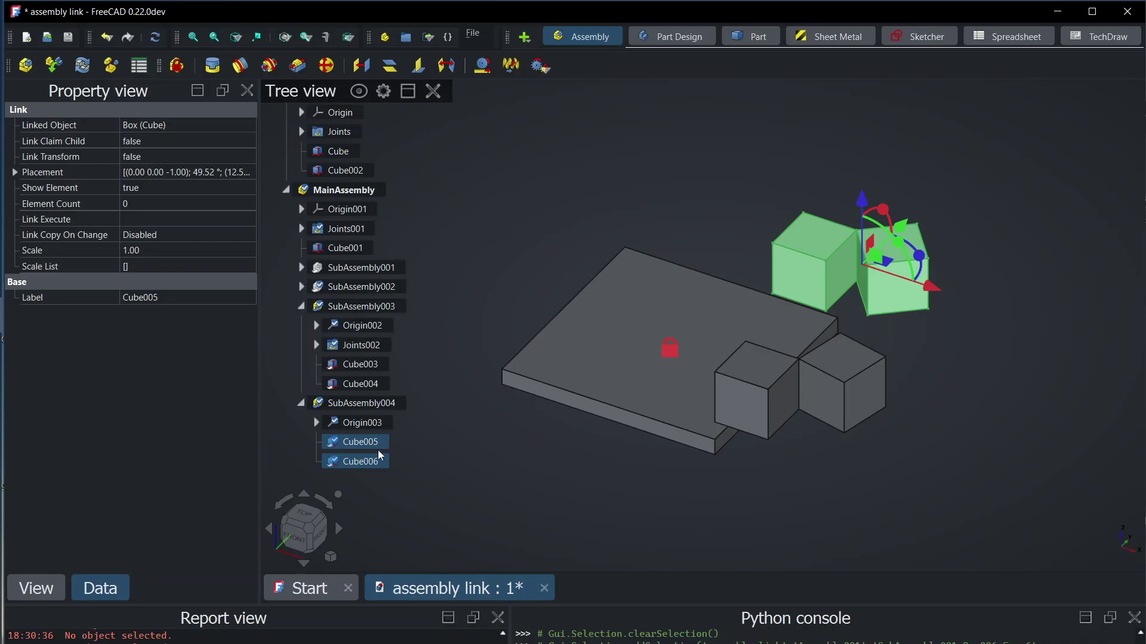
left_click(367, 365)
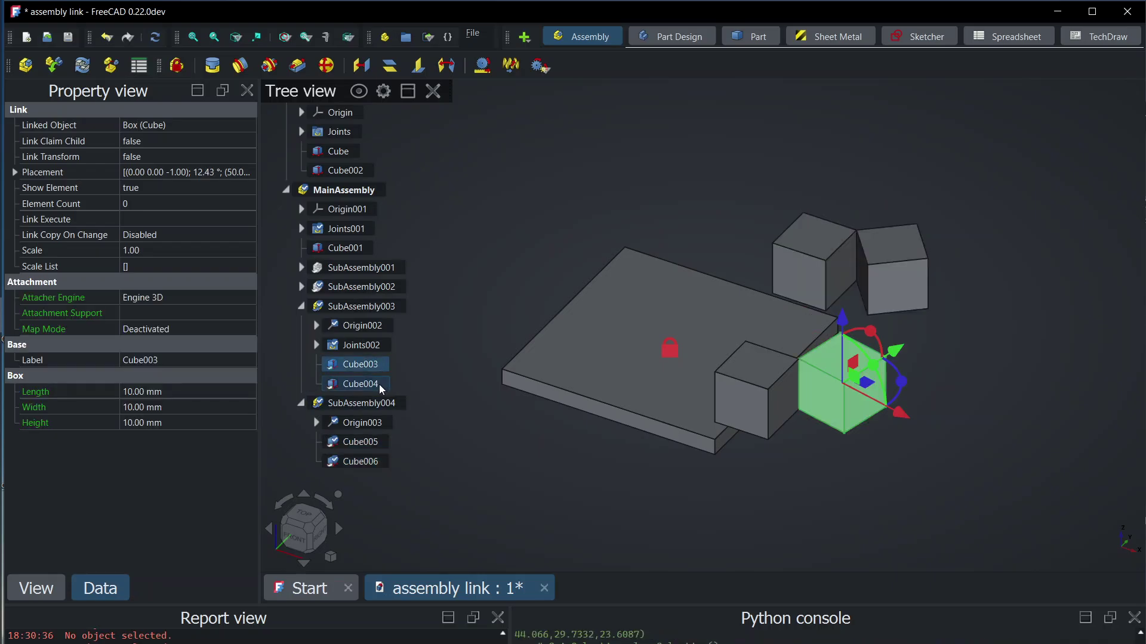
left_click(378, 384, "ctrl")
left_click(860, 507)
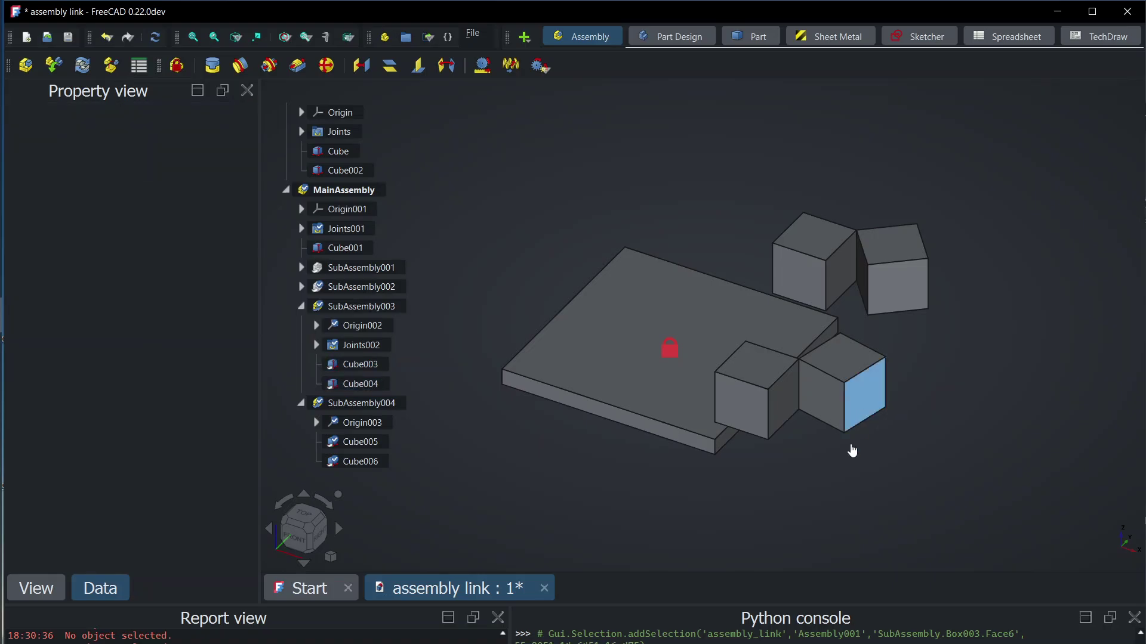
mouse_move(851, 439)
left_mouse_down()
mouse_move(834, 491)
mouse_move(838, 322)
left_mouse_up()
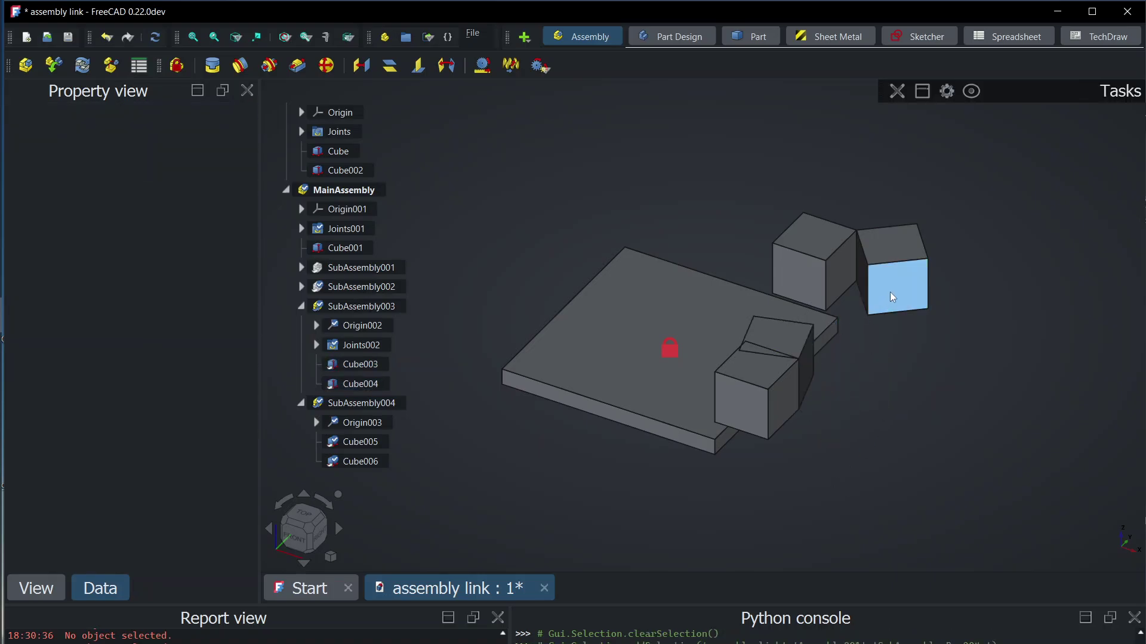
- Turn SubAssembly004 flexible and move it farther away from the base plate
left_click(888, 291)
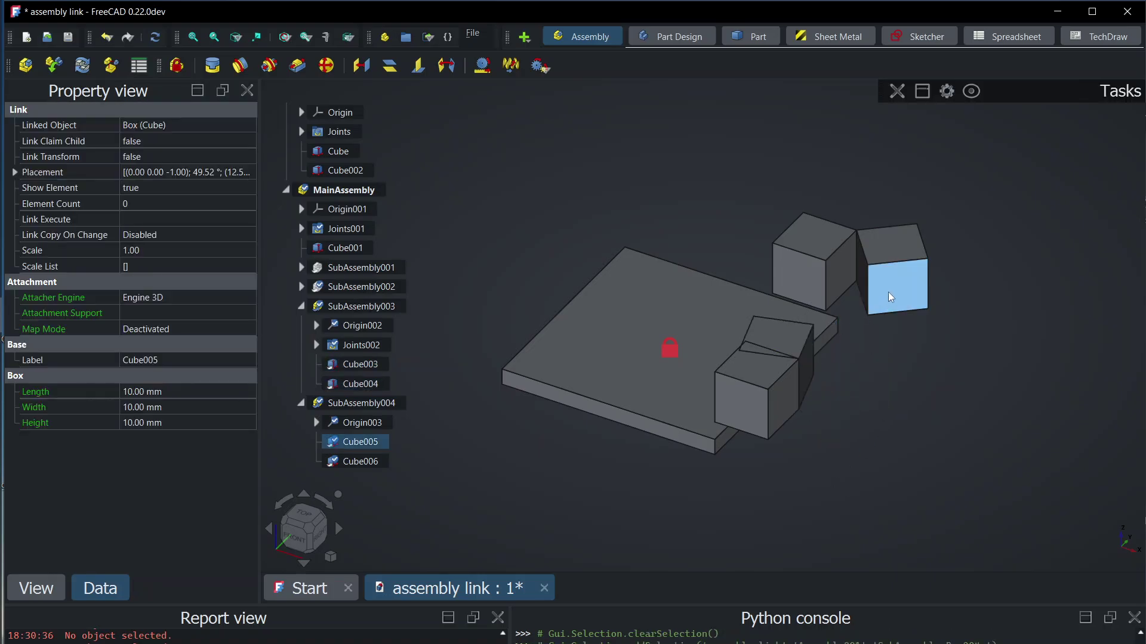
left_click(341, 404)
right_click(341, 405)
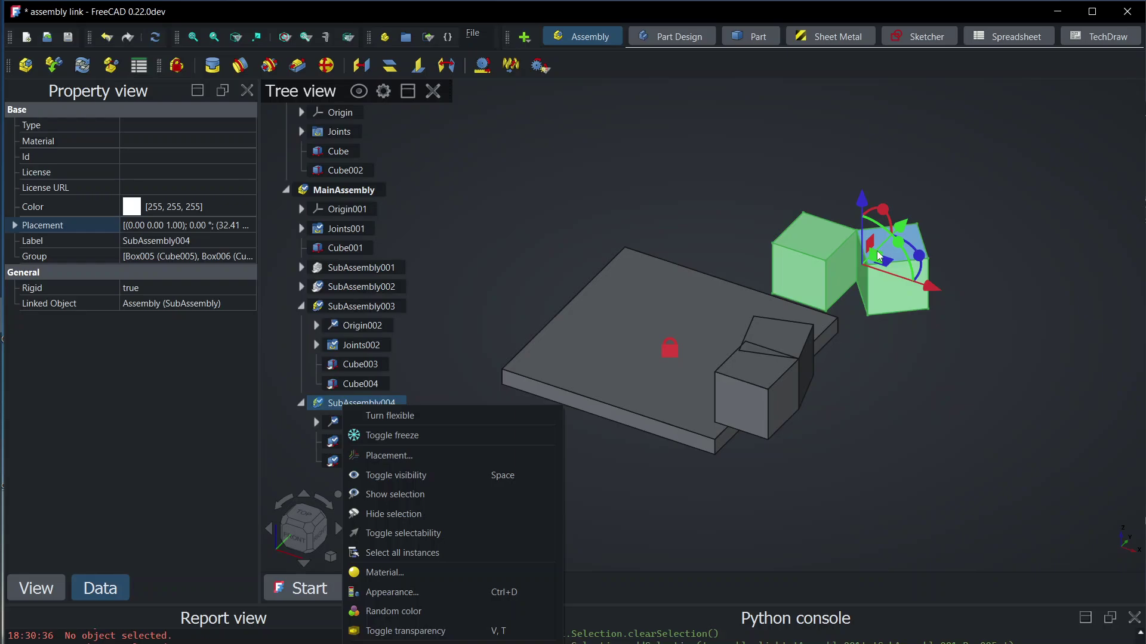
left_click(537, 415)
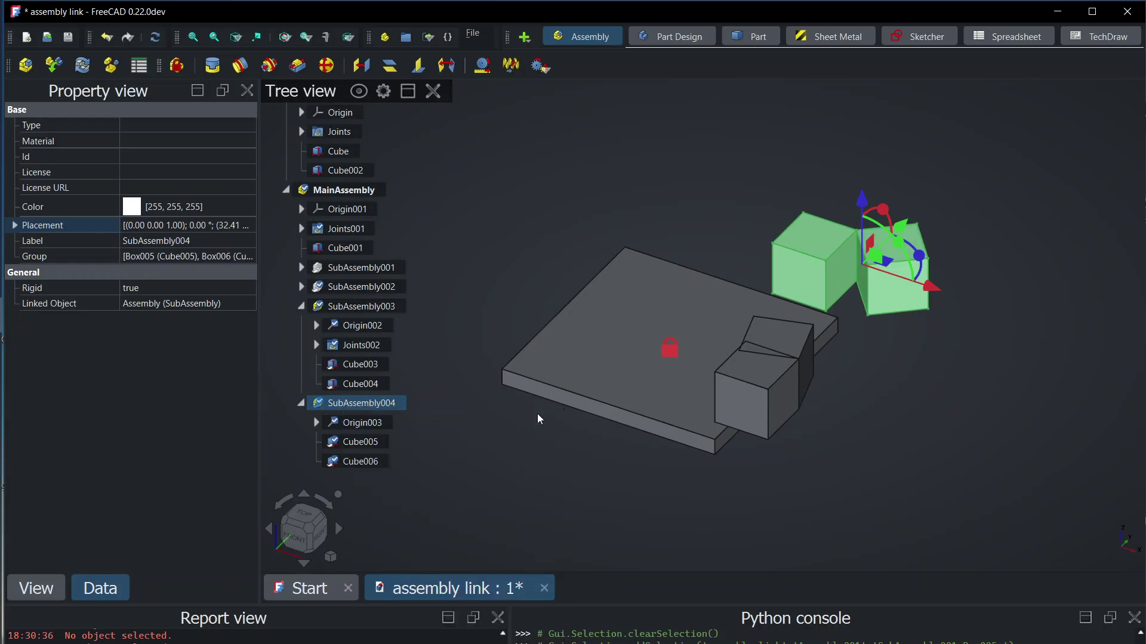
left_click(651, 484)
left_click_drag(635, 299, 940, 239)
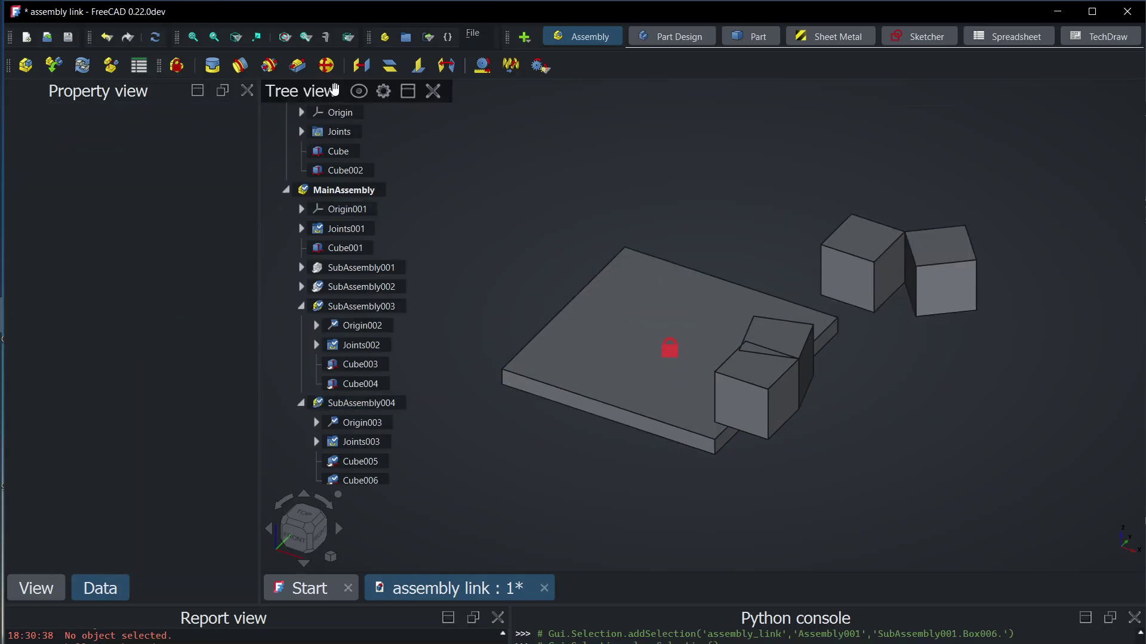
- Add a slider joint between Cube006's vertical edge and the base plate's far corner, and swing Cube005 and Cube003 to new angles
left_click(297, 65)
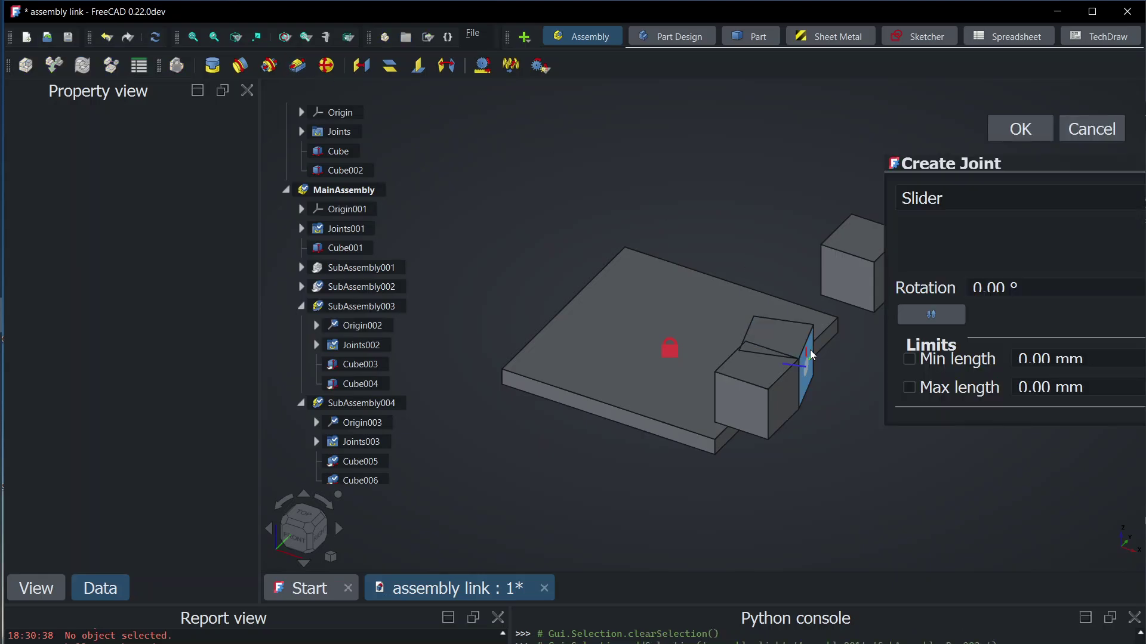
left_click(842, 304)
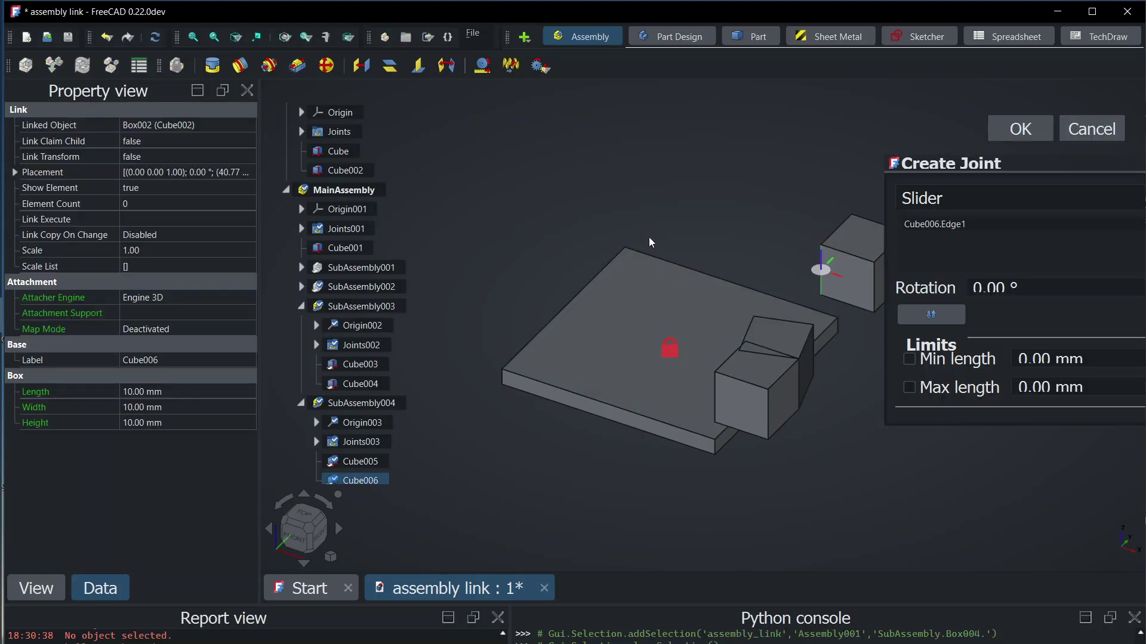
left_click(626, 253)
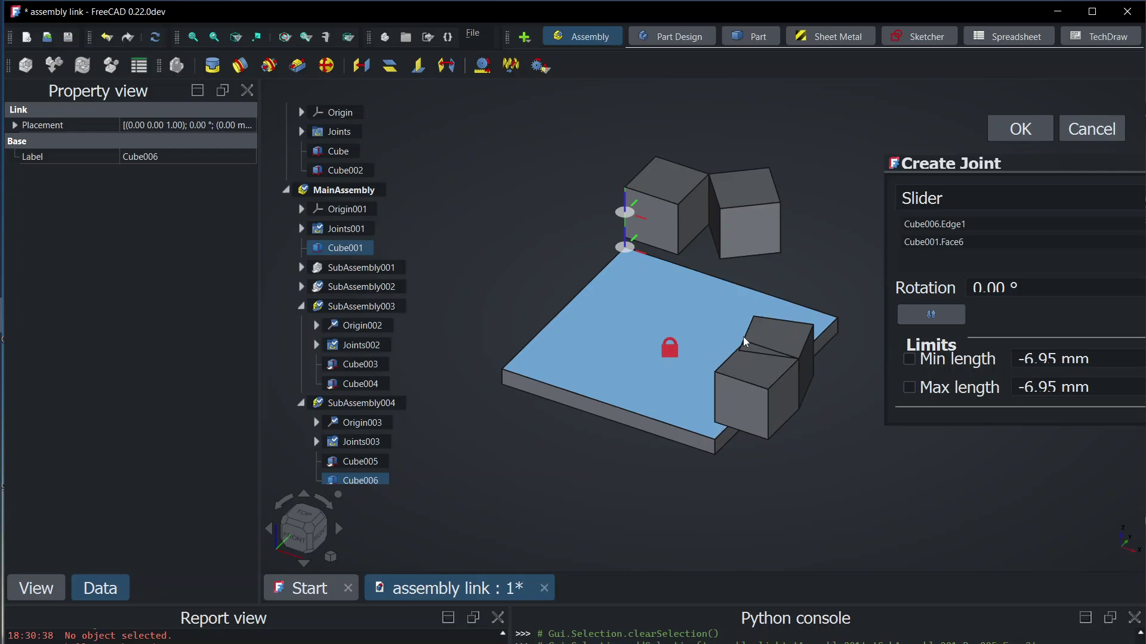
left_click(1003, 135)
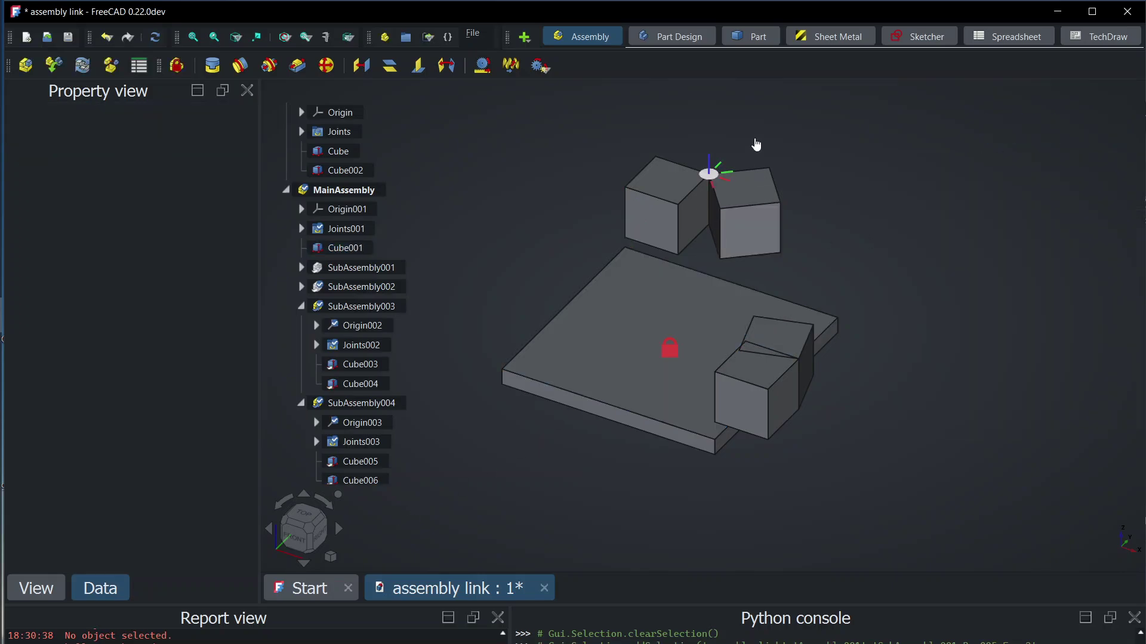
mouse_move(756, 145)
left_mouse_down()
mouse_move(778, 161)
mouse_move(746, 140)
left_mouse_up()
left_click_drag(769, 338, 850, 405)
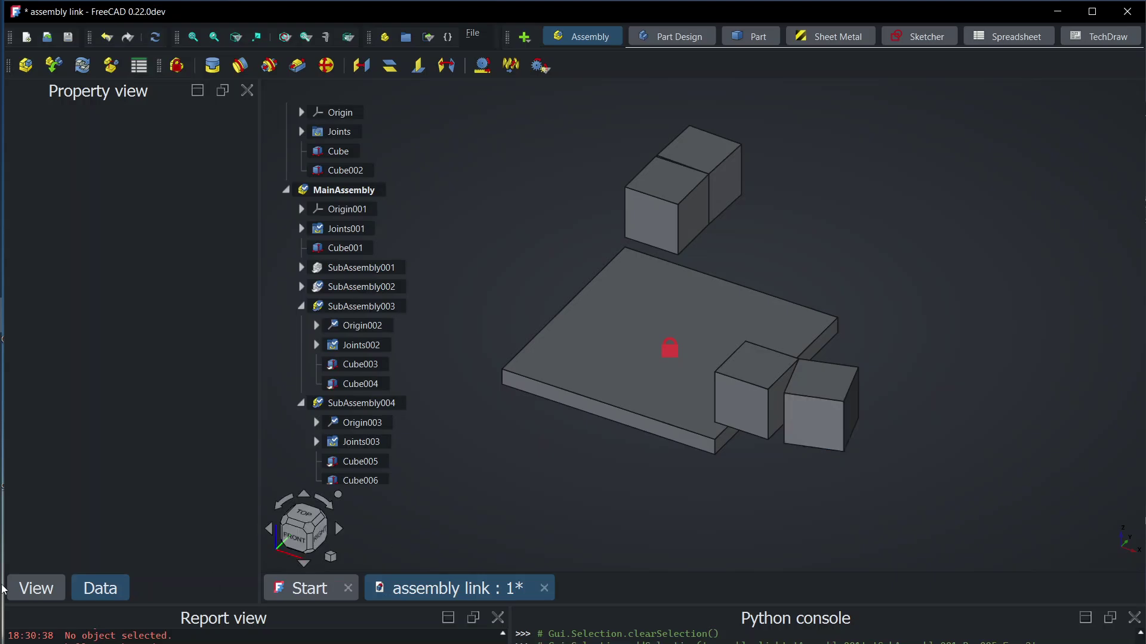
- Collapse SubAssembly004 in the tree and inspect the properties of the flexible SubAssembly003
left_click(301, 404)
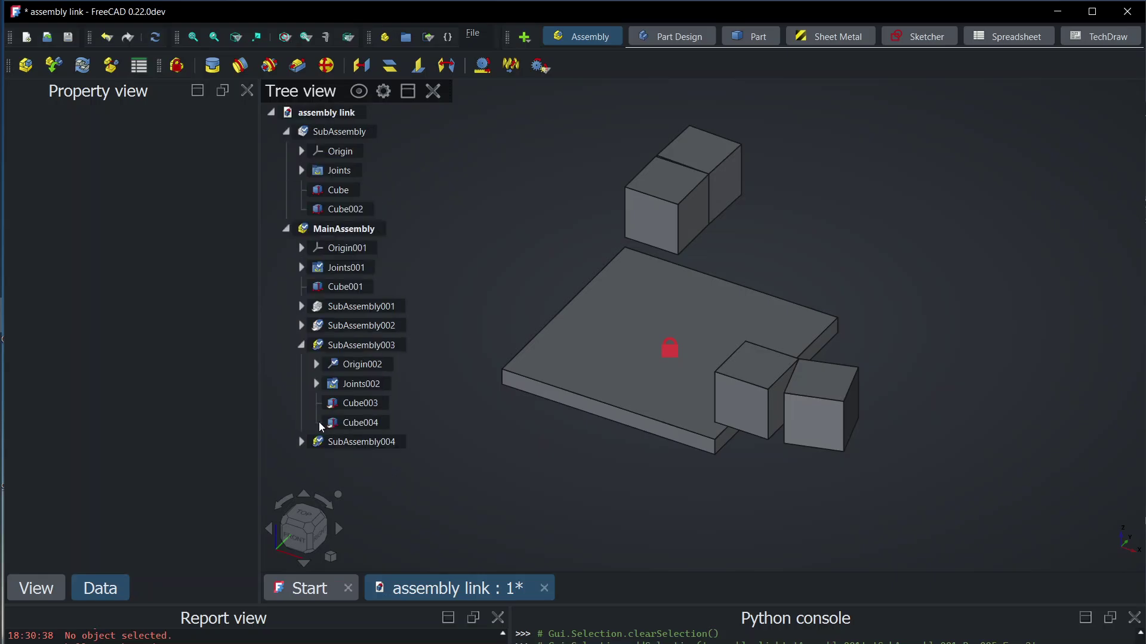
left_click(352, 345)
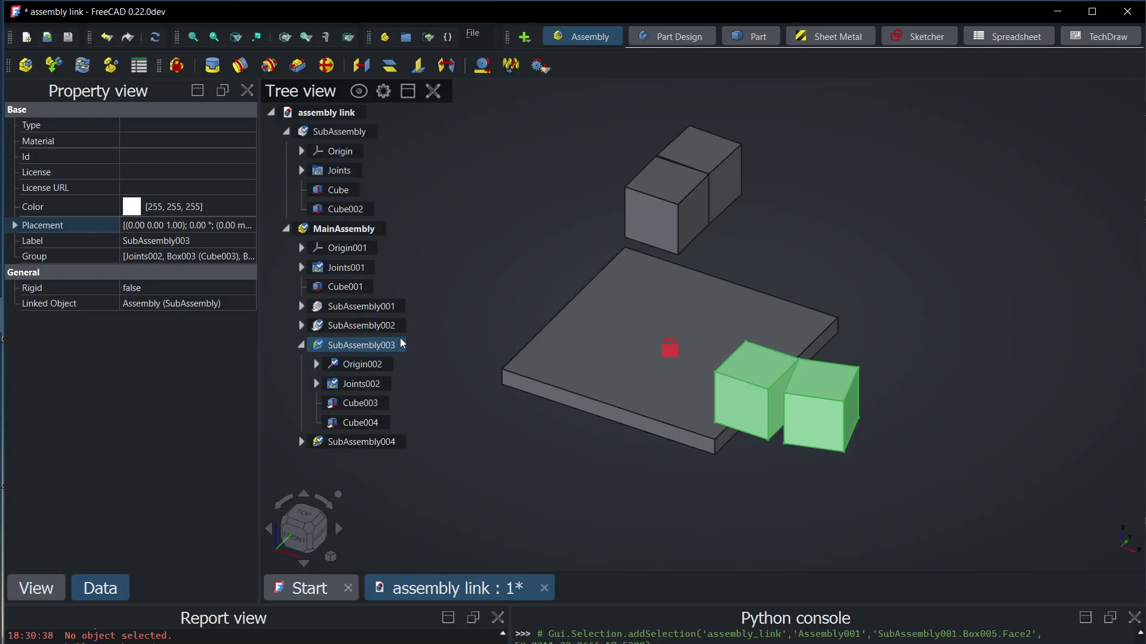
left_click(894, 302)
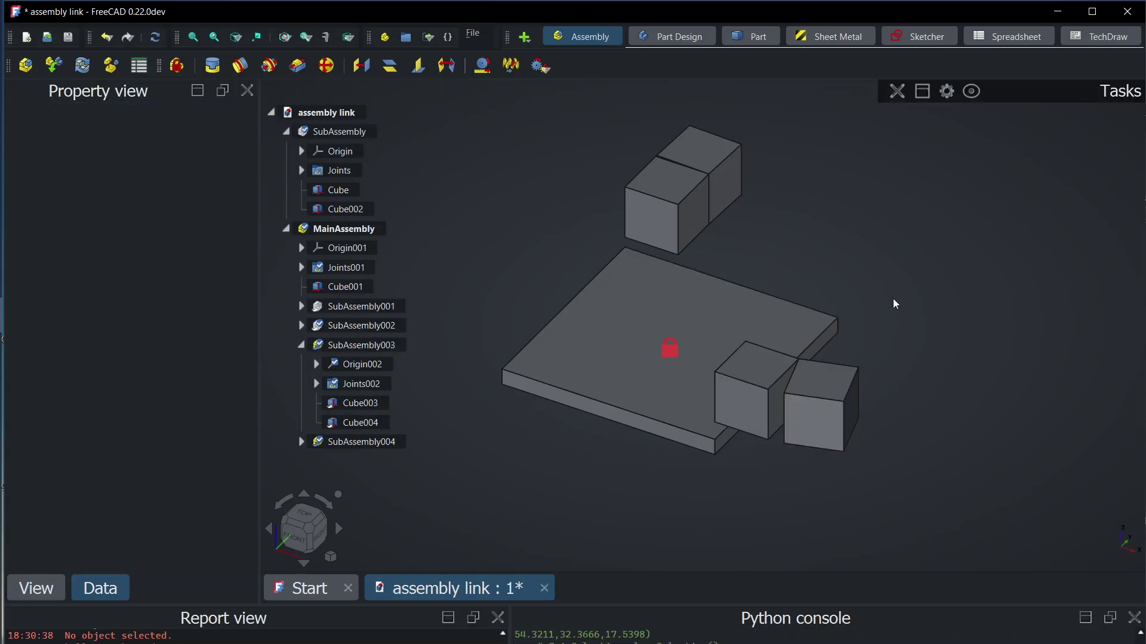
left_click(348, 345)
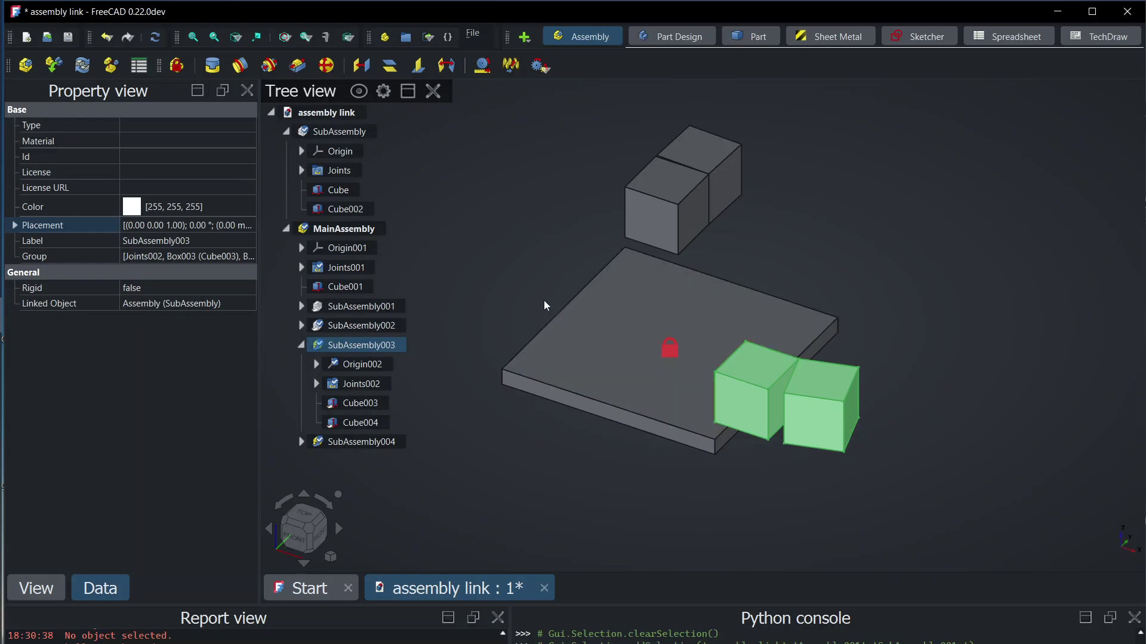
- Show the plain link SubAssembly002 and move it down over the base plate
left_click(375, 308)
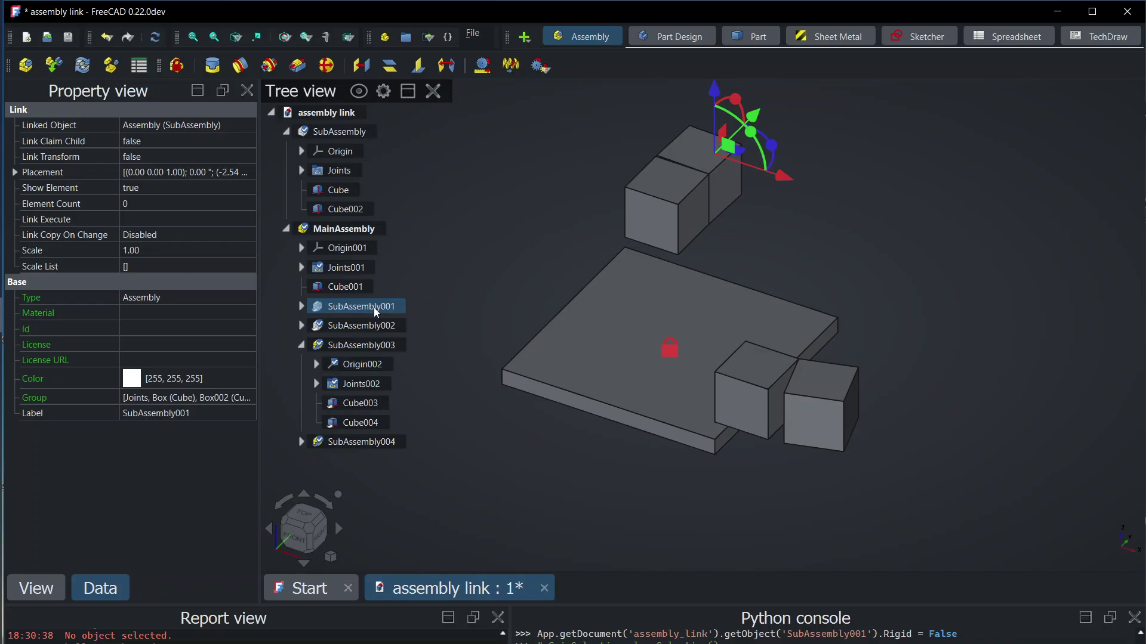
left_click(373, 327)
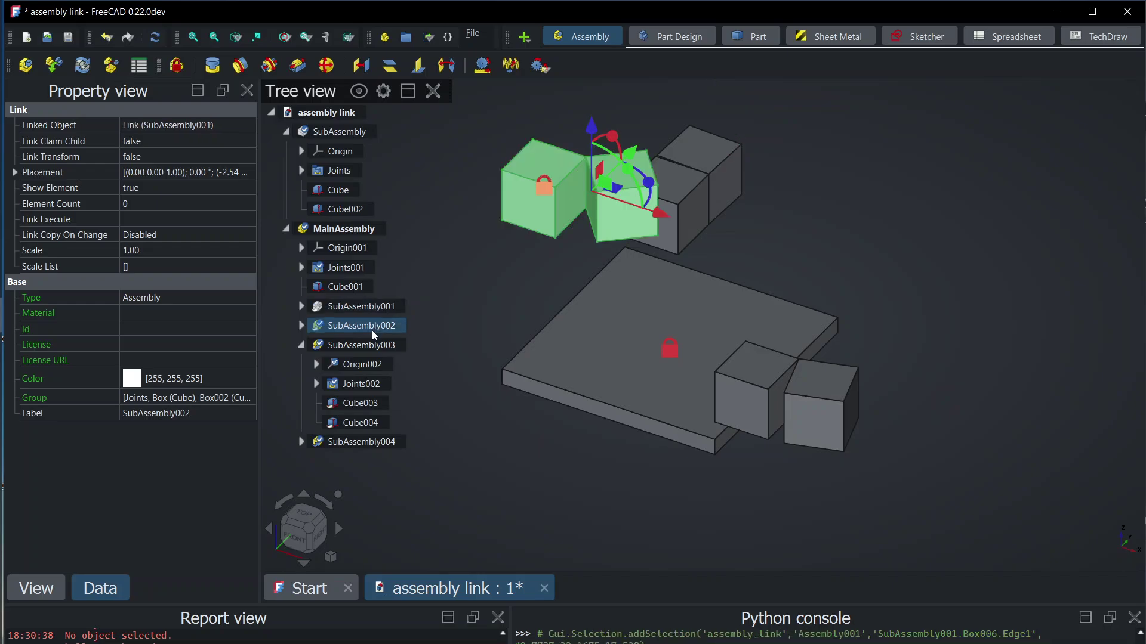
left_click_drag(557, 215, 543, 332)
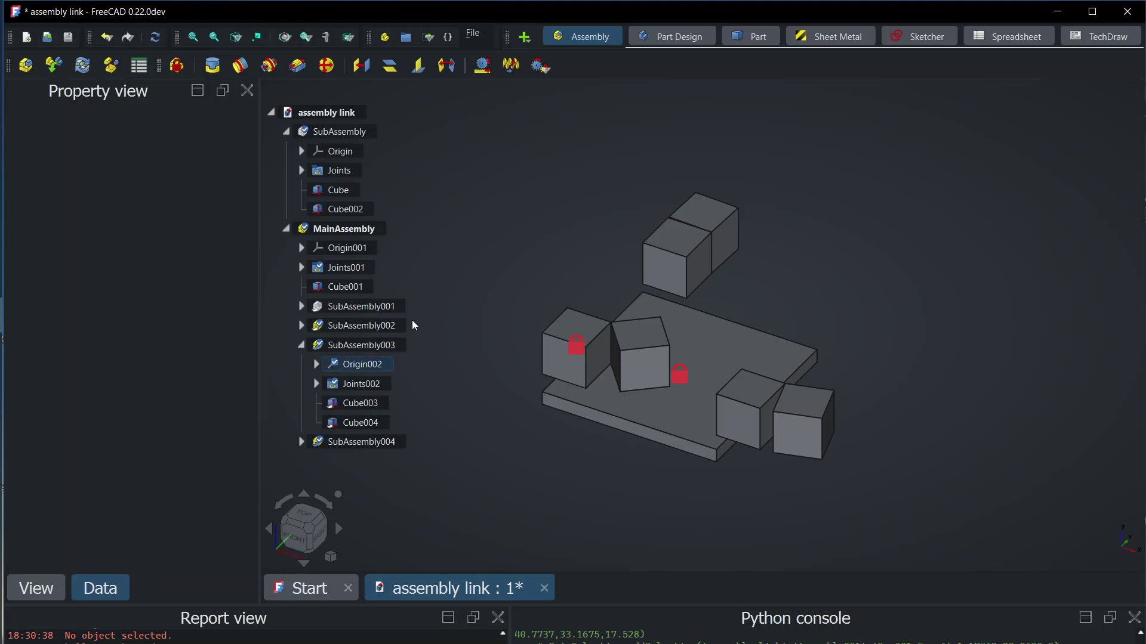
- Compare the link properties and tree contents of SubAssembly002, including its Origin, with the inserted component SubAssembly003
left_click(341, 325)
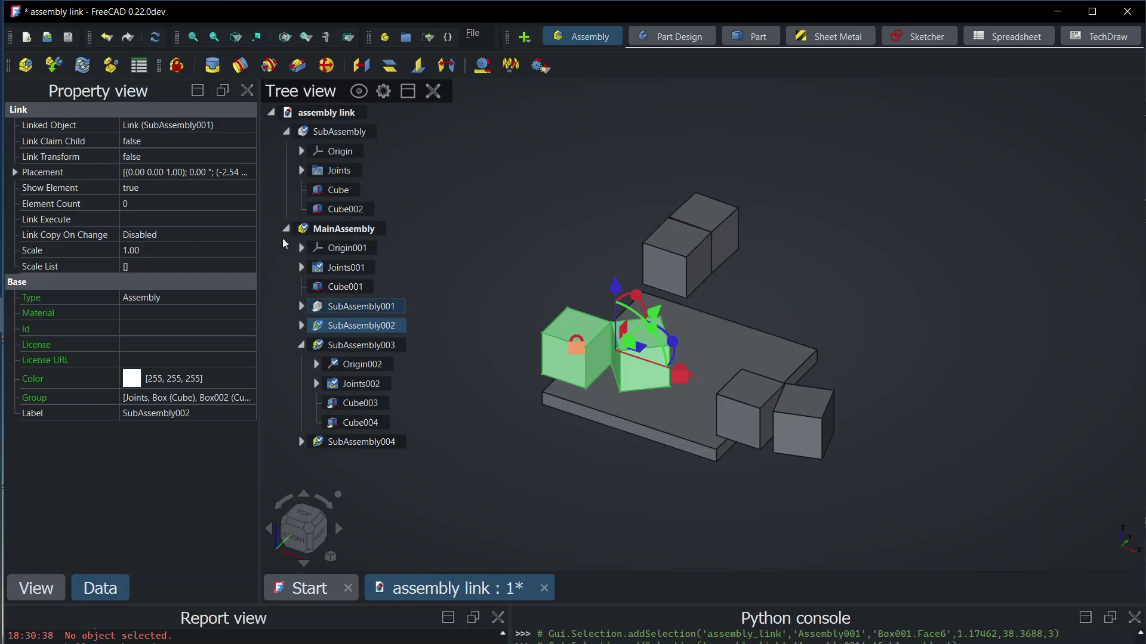
left_click(301, 325)
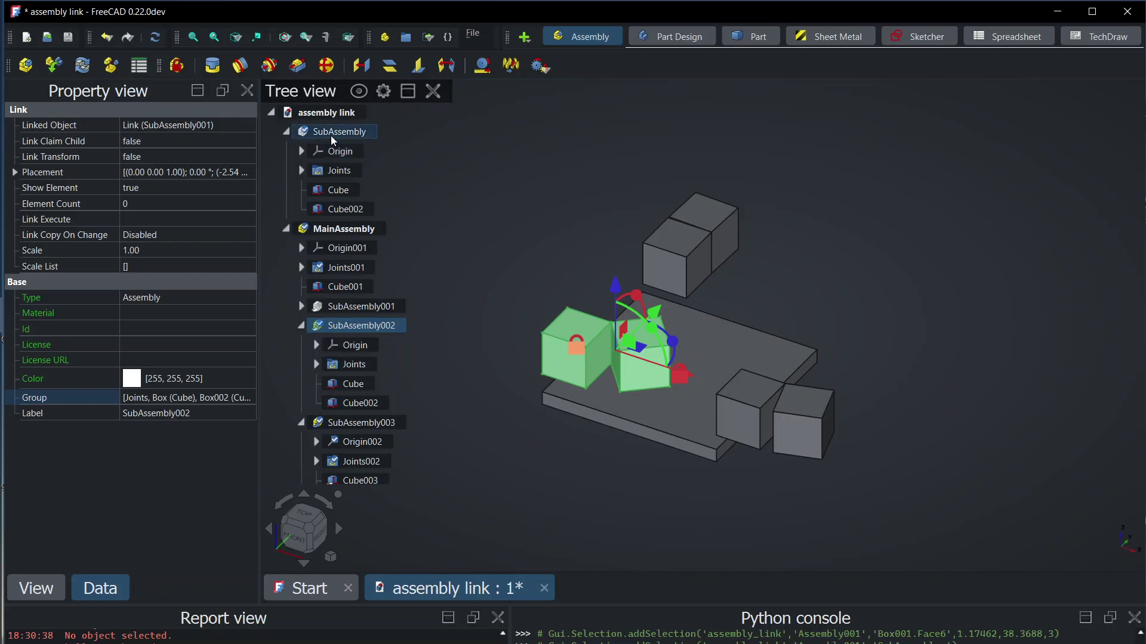
left_click(358, 423)
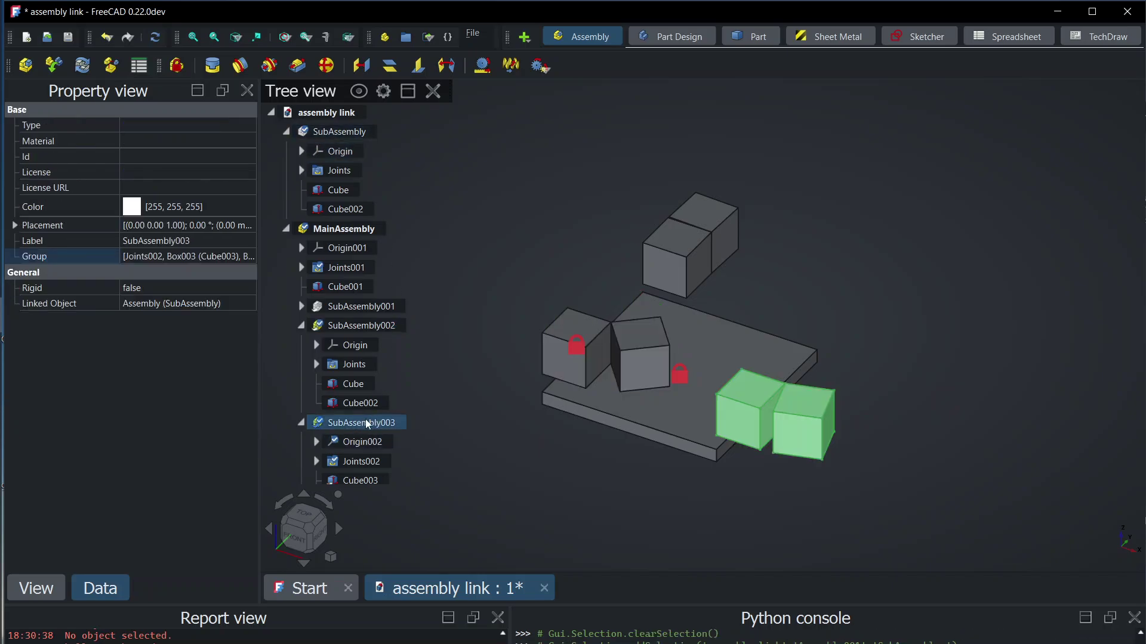
left_click(363, 332)
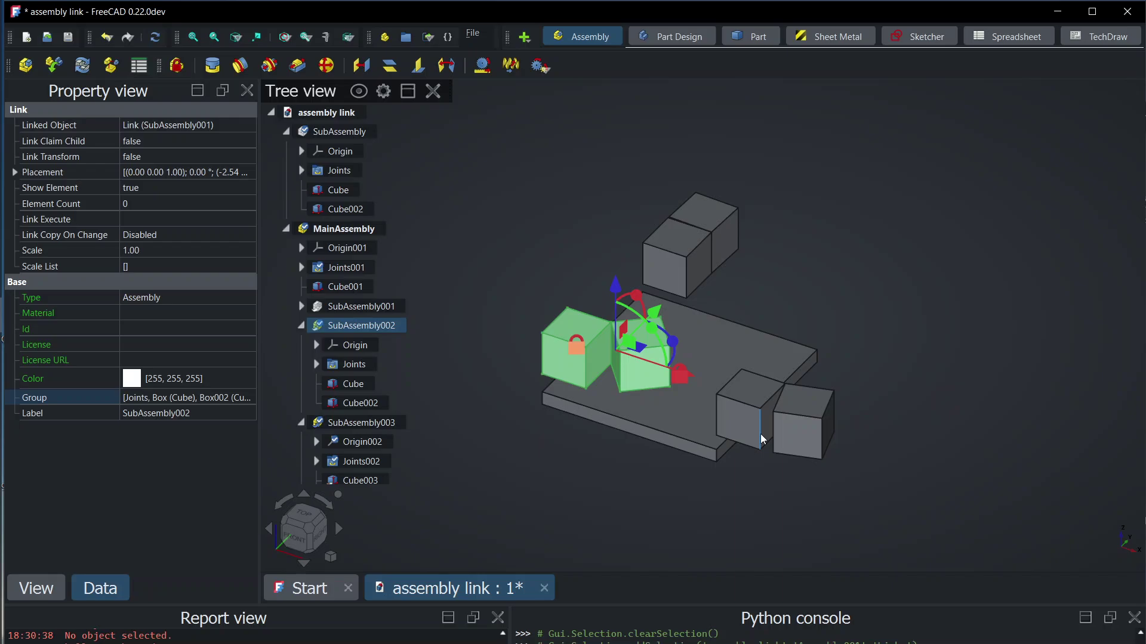
left_click(405, 336)
left_click(352, 328)
left_click(356, 346)
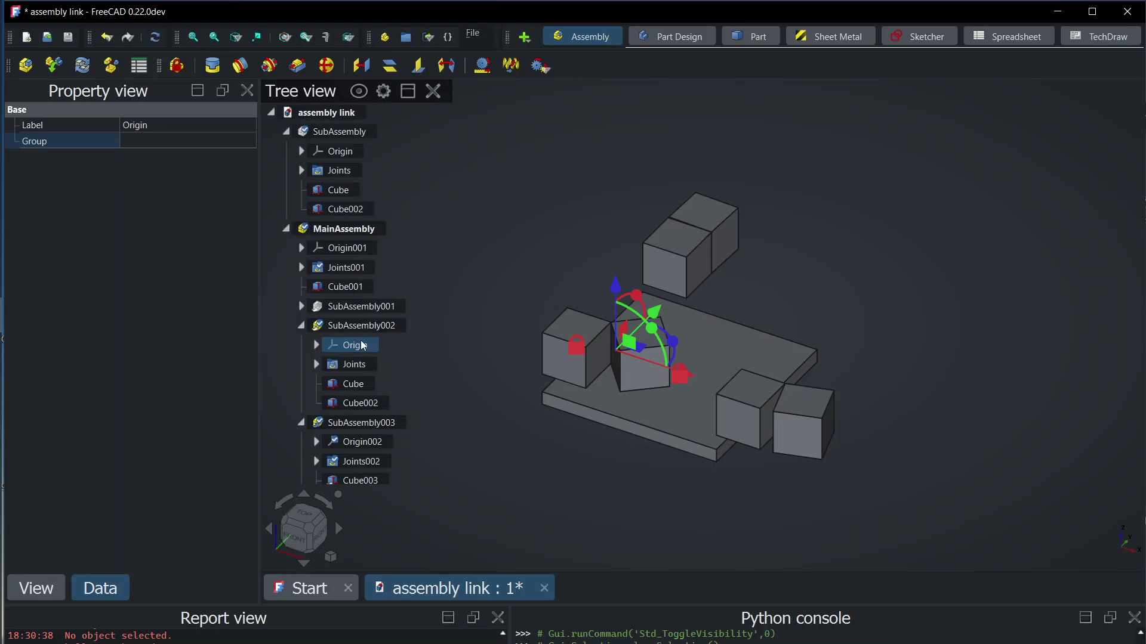
- Compare the Joints group of the link SubAssembly002, including its Revolute joint, with the joints and Revolute001 properties inside the inserted SubAssembly003
left_click(346, 365)
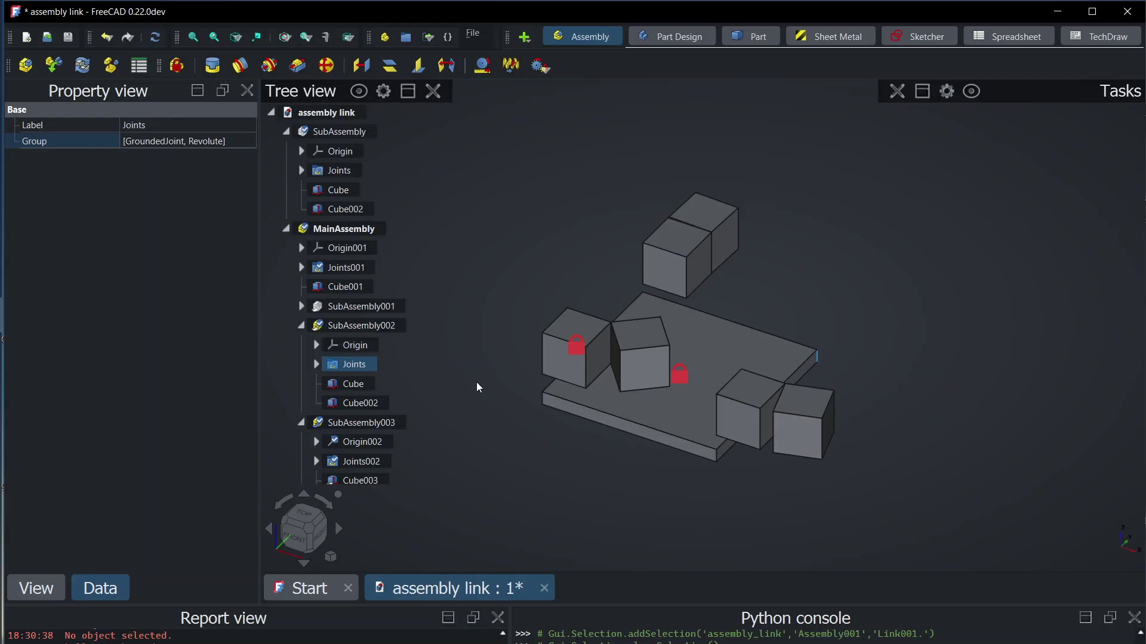
left_click(316, 365)
left_click(373, 403)
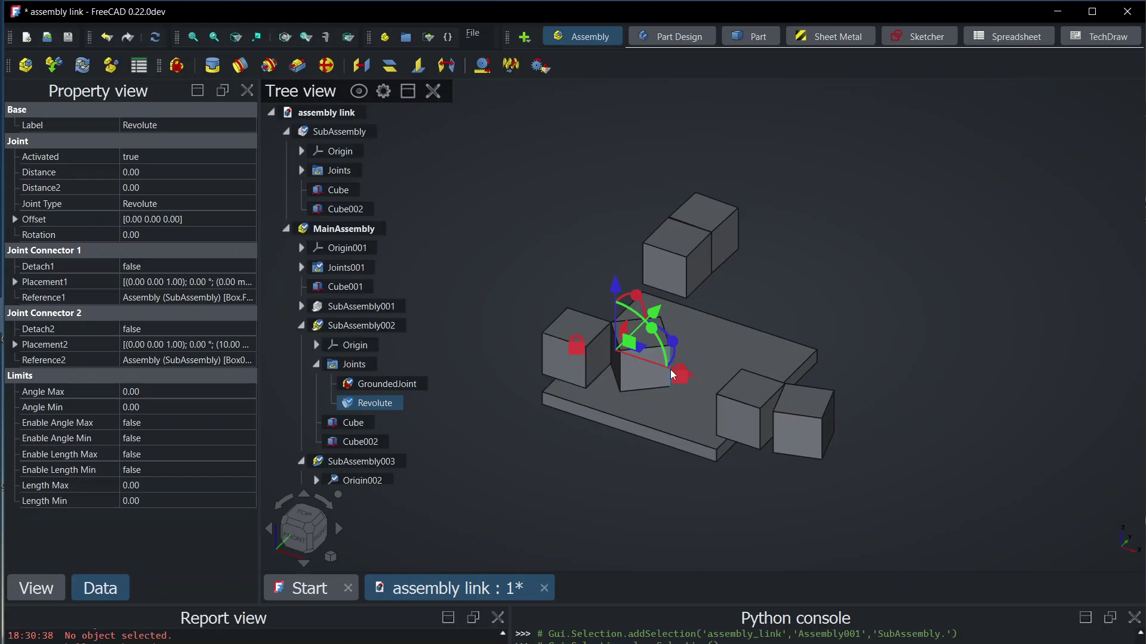
left_click(361, 231)
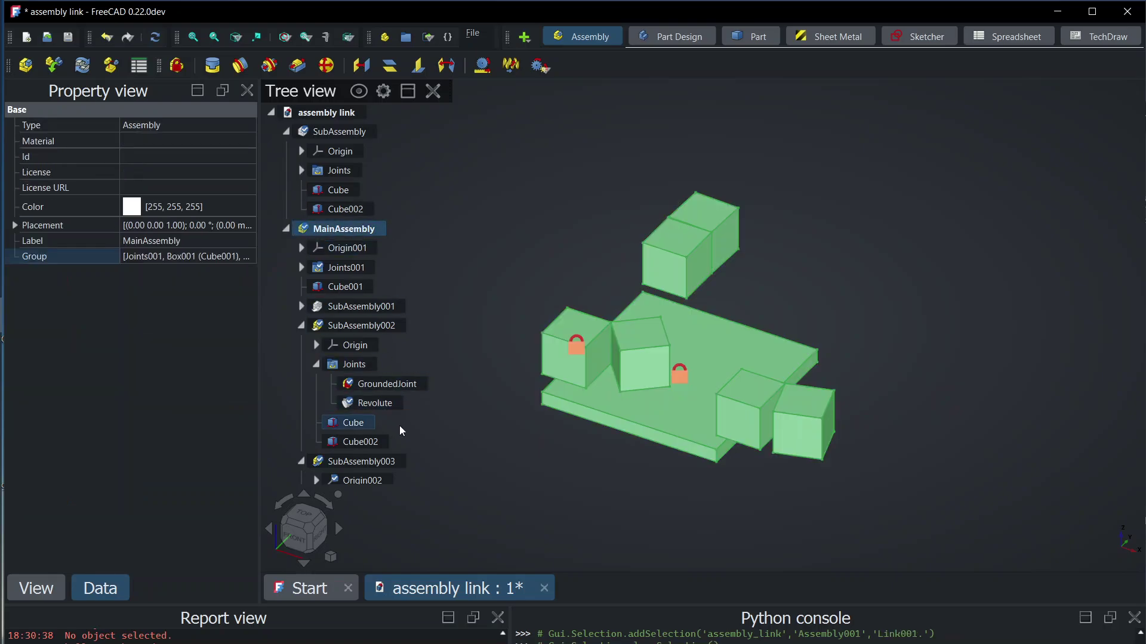
scroll(399, 425, "down", 4)
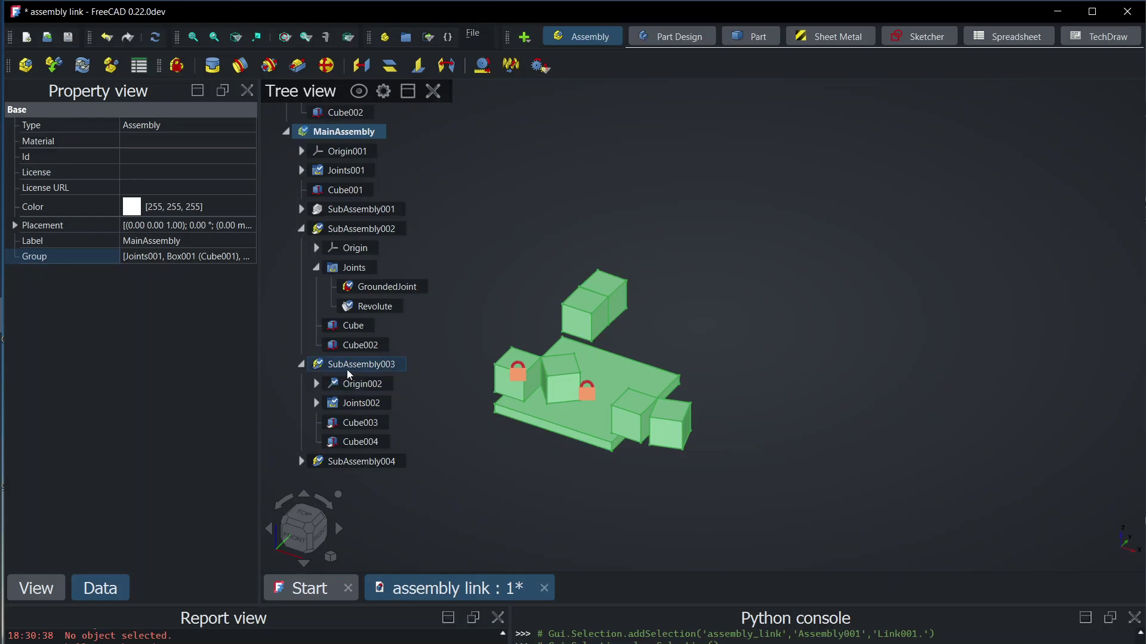
left_click(349, 370)
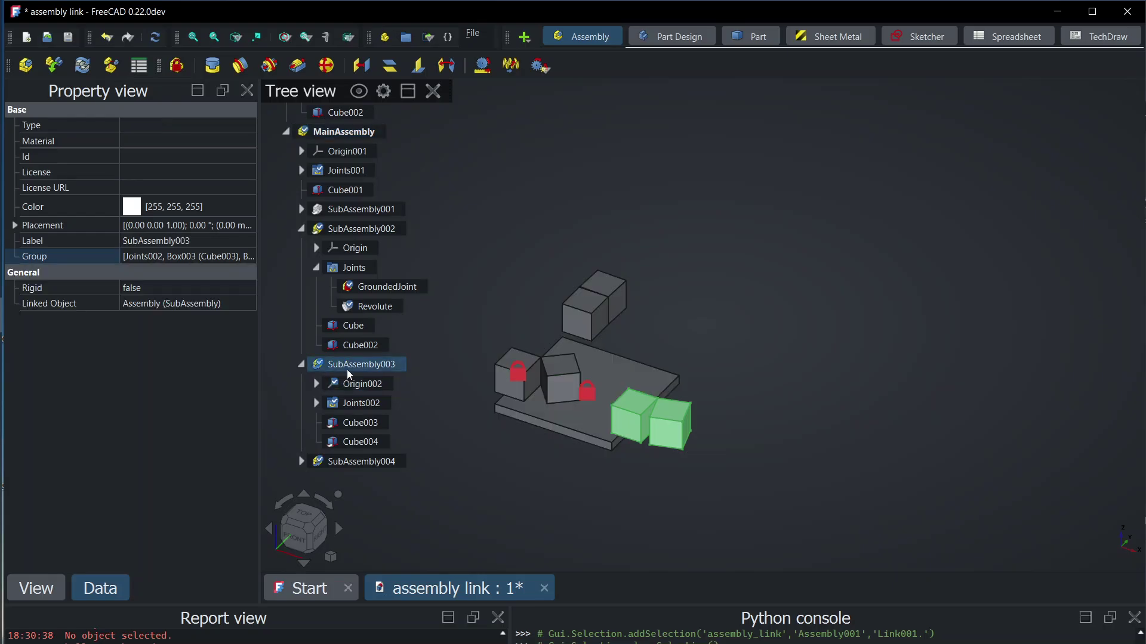
left_click(316, 403)
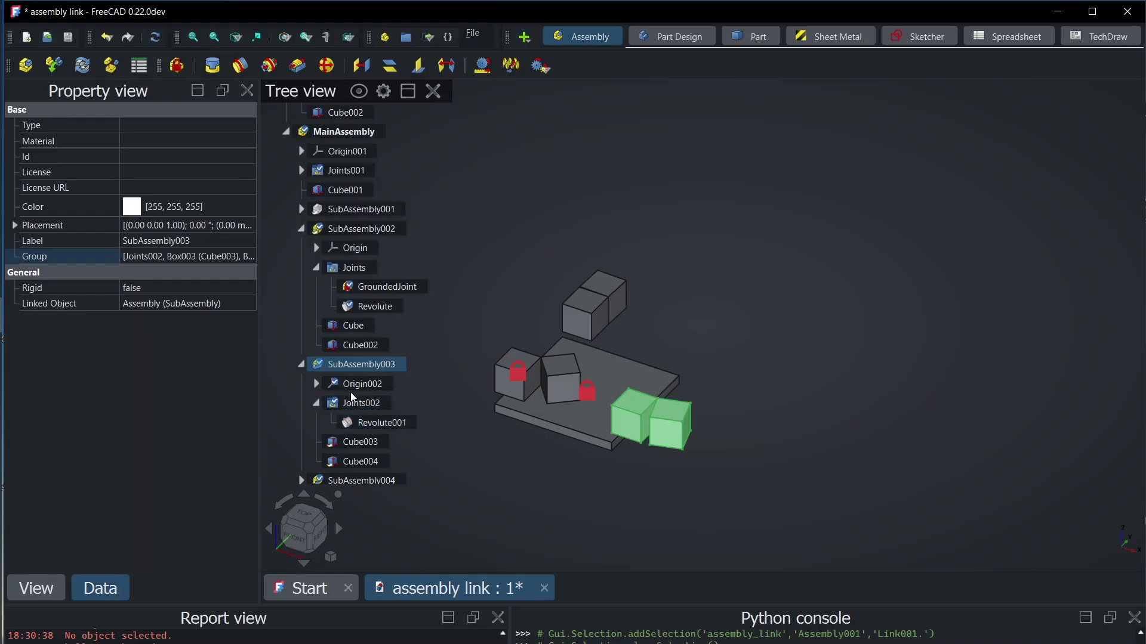
left_click(384, 424)
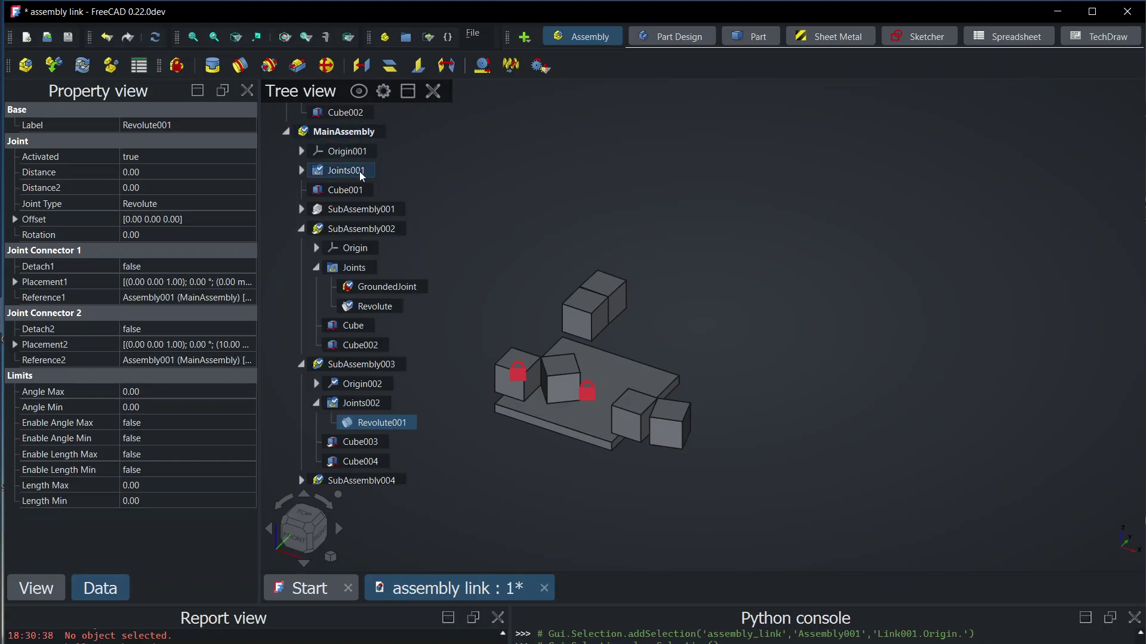
- Set the Rigid property of SubAssembly003 to true
left_click(366, 364)
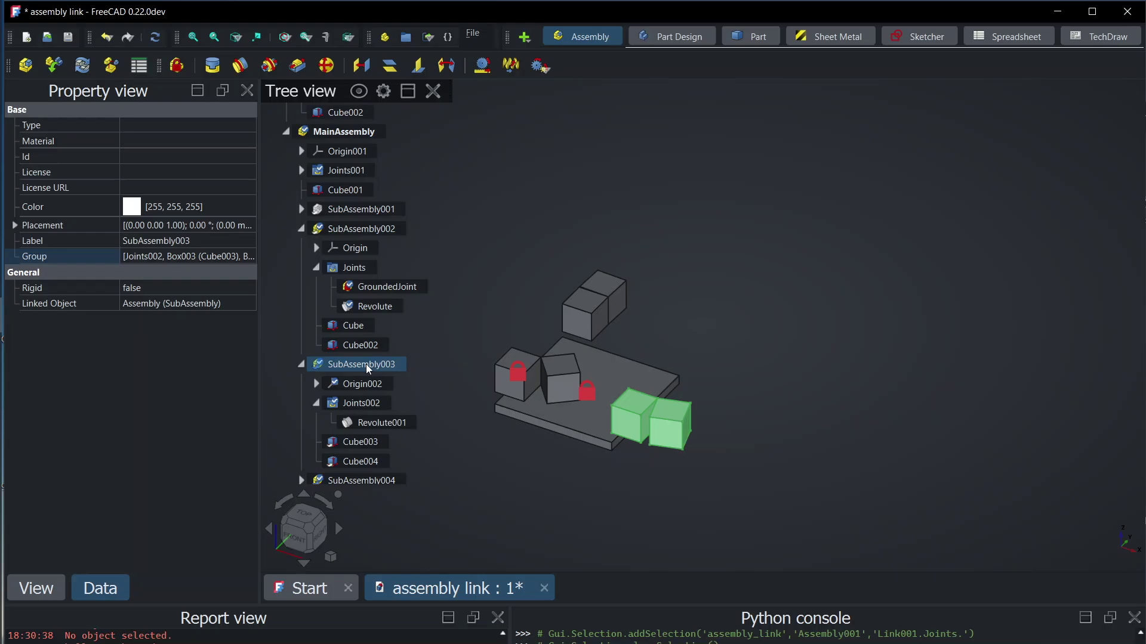
right_click(366, 364)
left_click(217, 288)
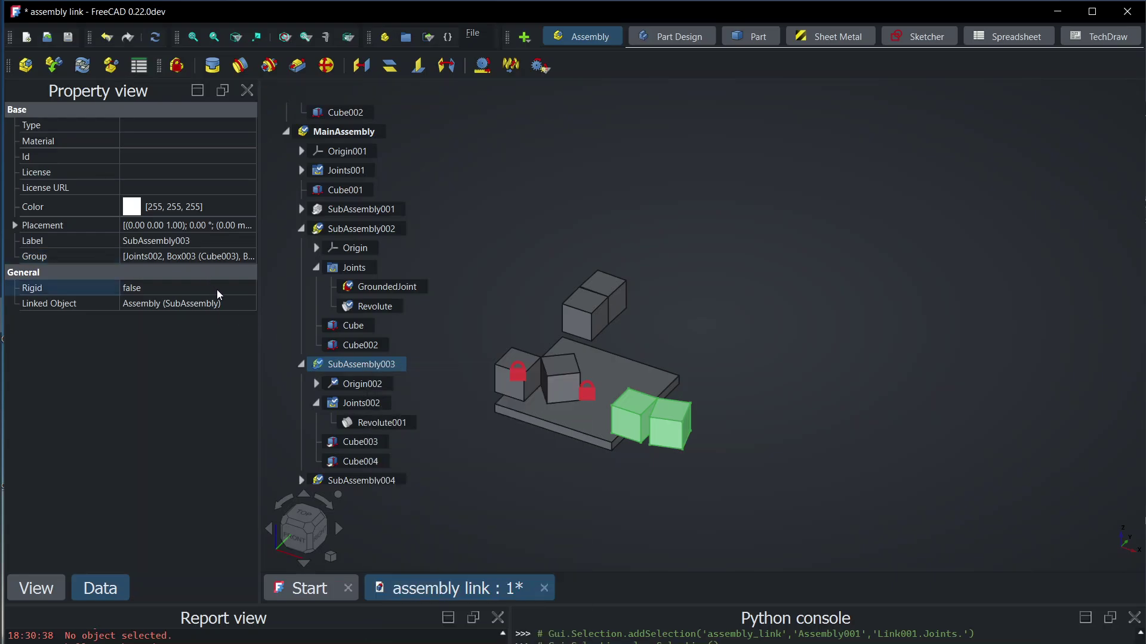
left_click(217, 290)
left_click(227, 306)
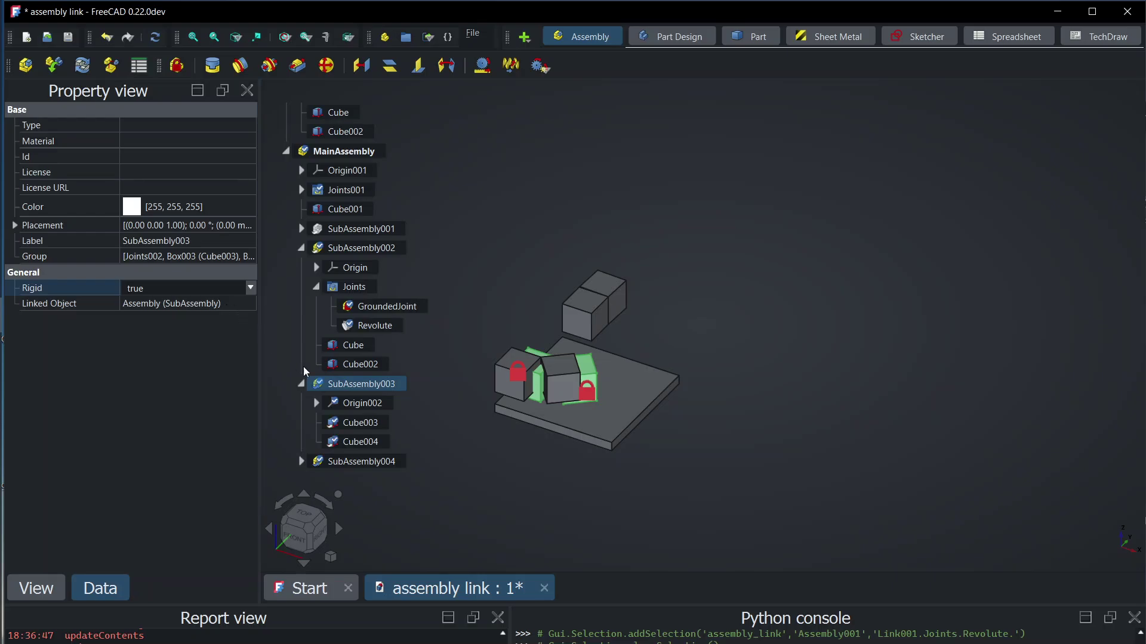
- Move the rigid SubAssembly003 as one unit by its cube Cube004 to the far side of the base plate
left_click(632, 418)
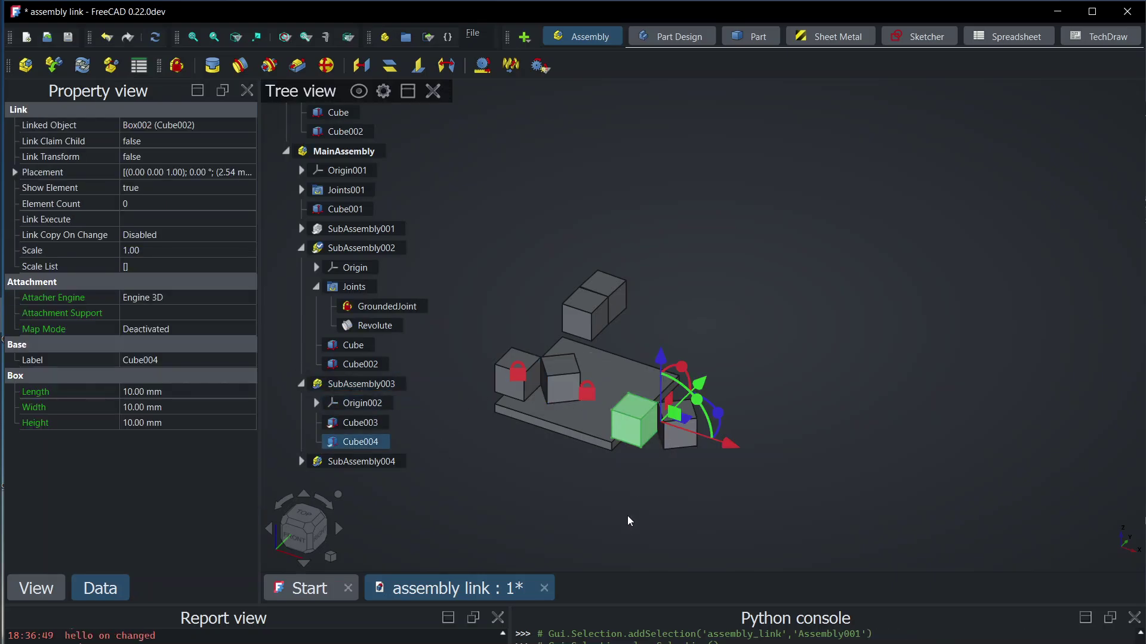
left_click(638, 460)
left_click_drag(645, 442, 695, 395)
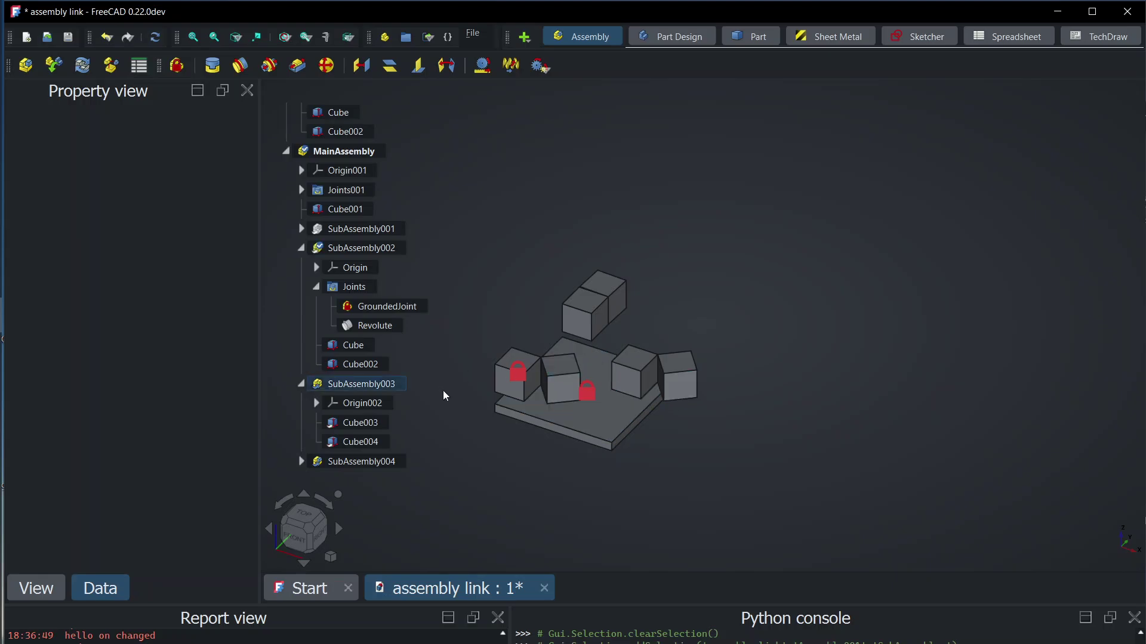